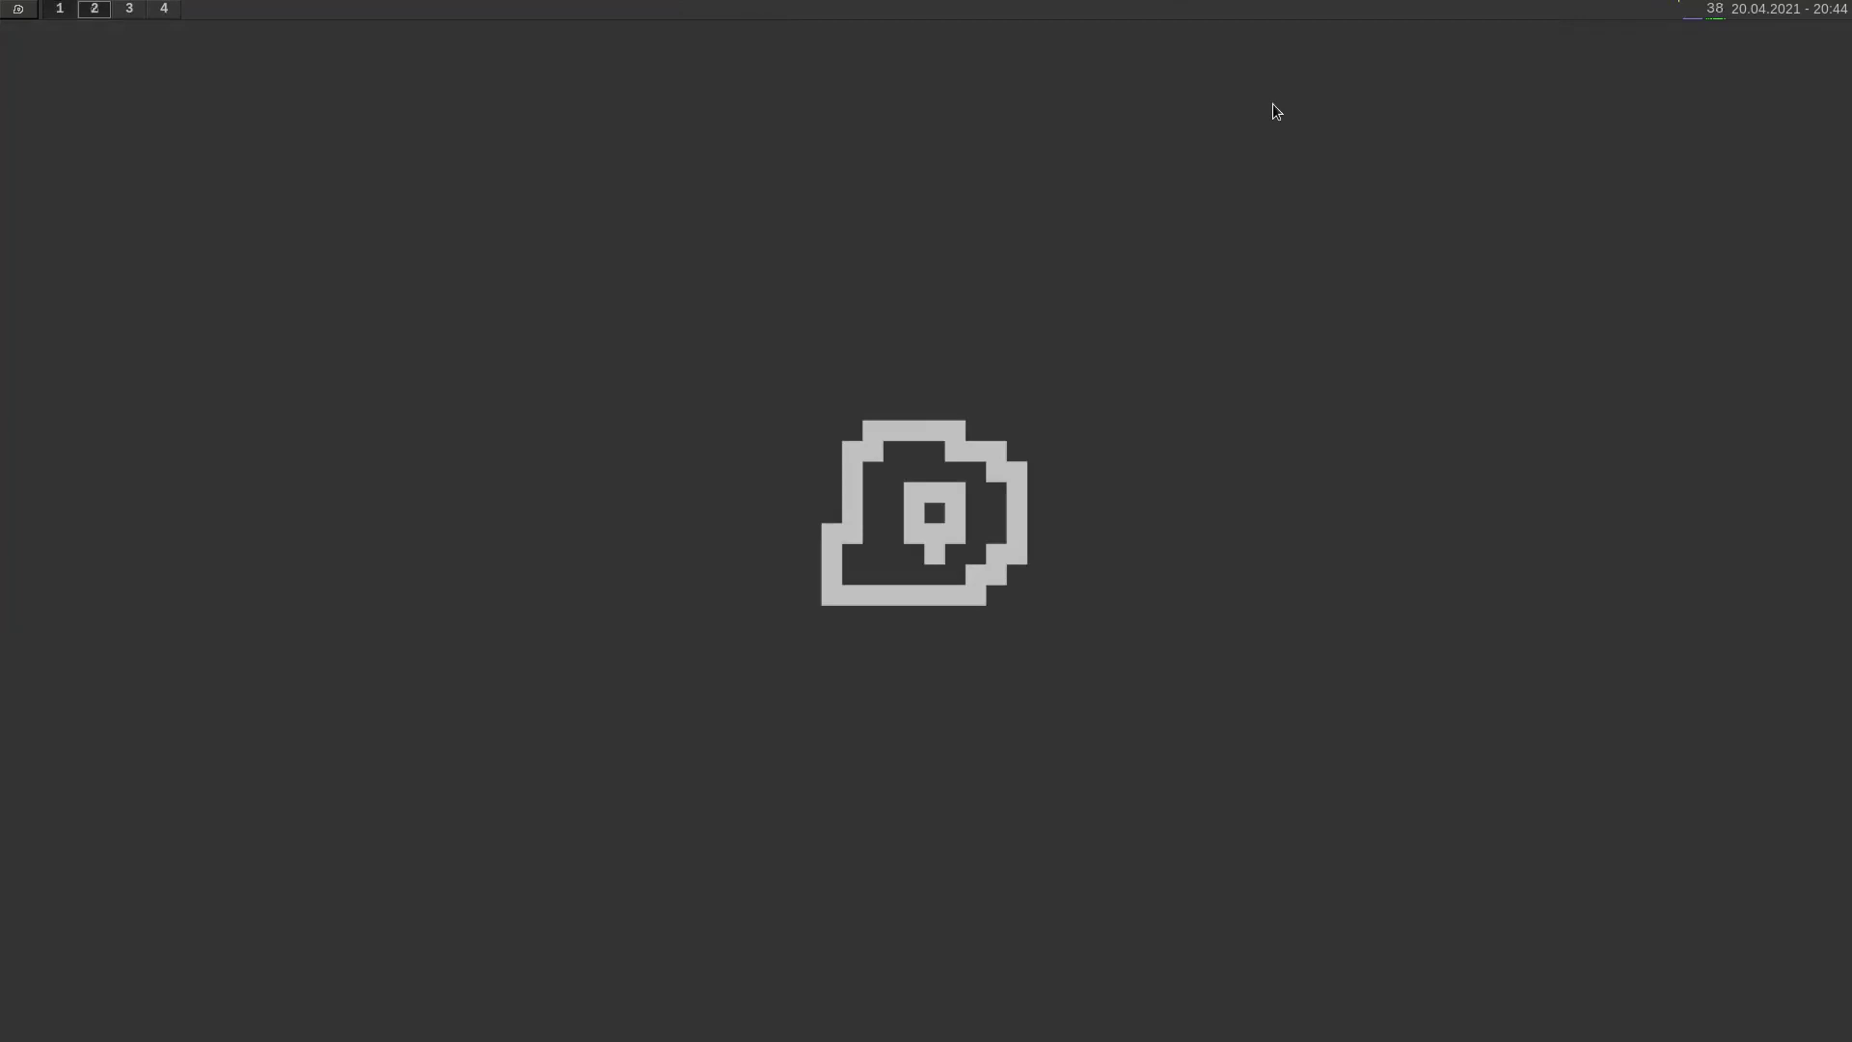
Step: Browse the start menu's Settings > Preferences, Settings > Themes and Logout submenus
{"action": "mouse_move", "coordinate": [1680, 14]}
{"action": "left_click", "coordinate": [17, 8]}
{"action": "mouse_move", "coordinate": [62, 33]}
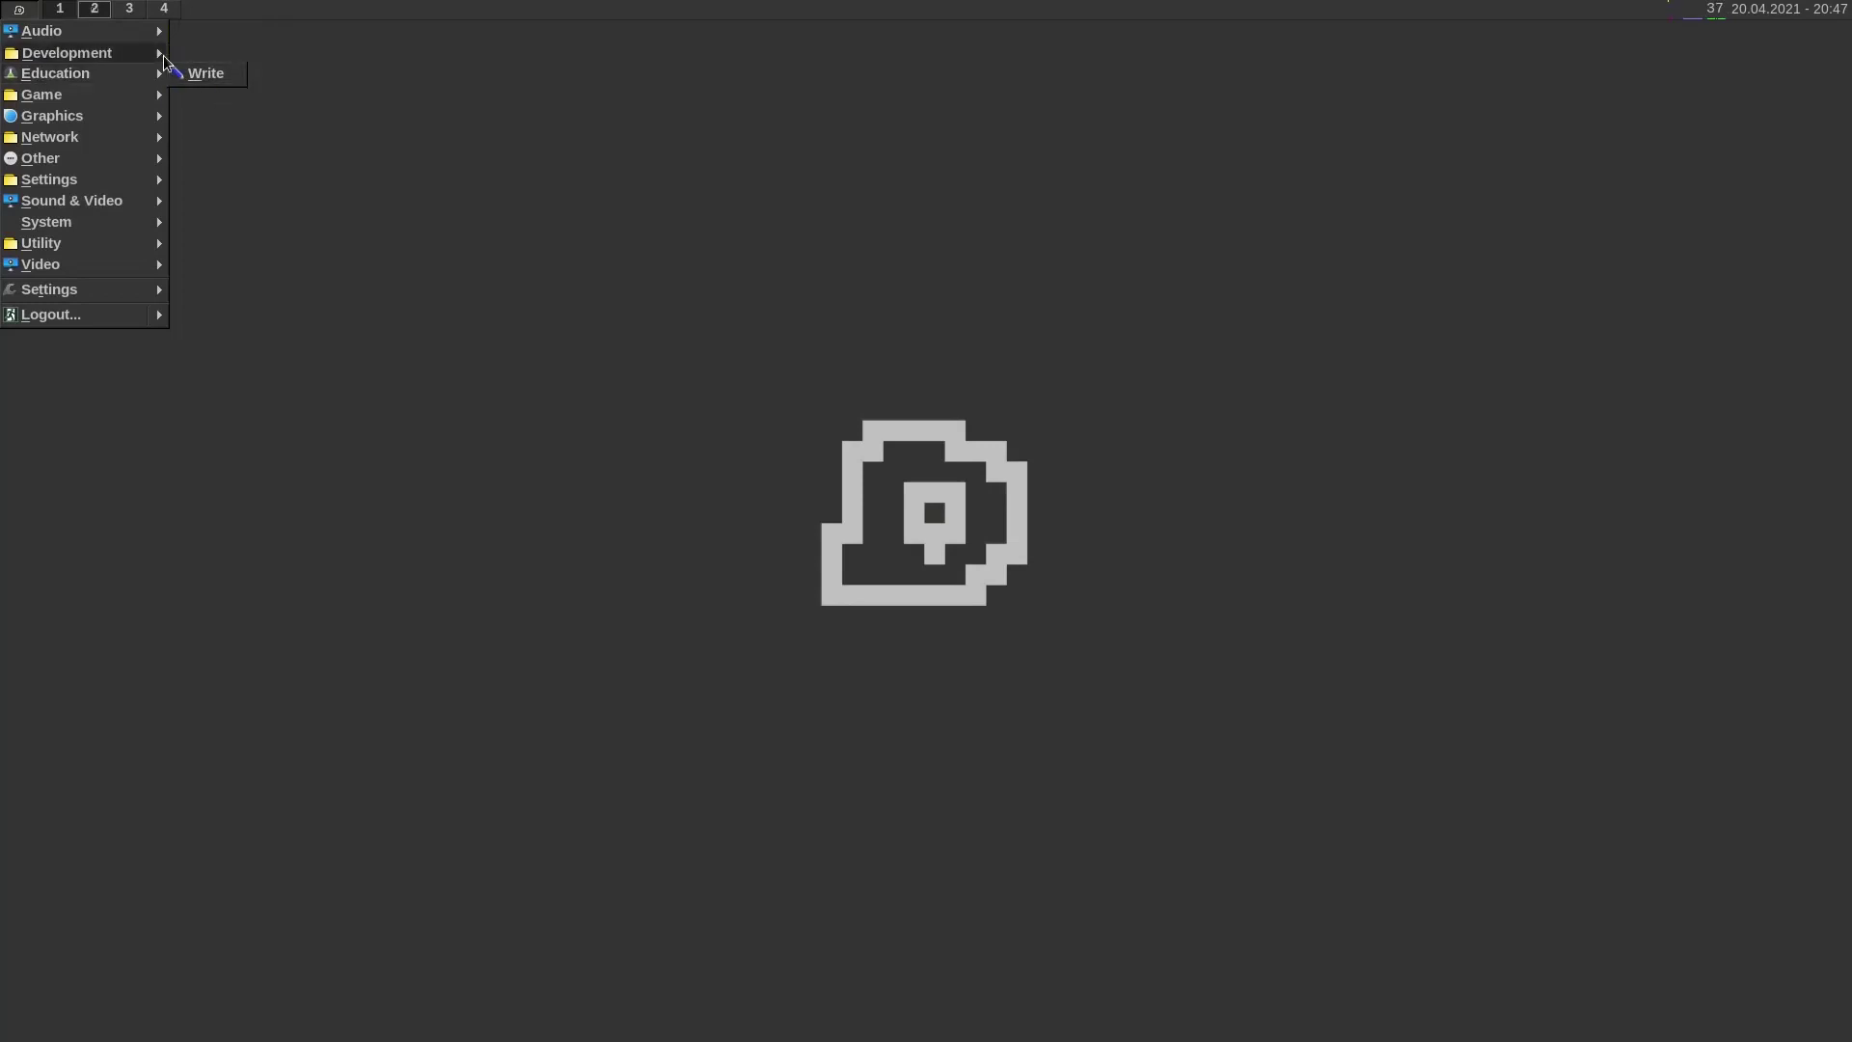
{"action": "mouse_move", "coordinate": [92, 204]}
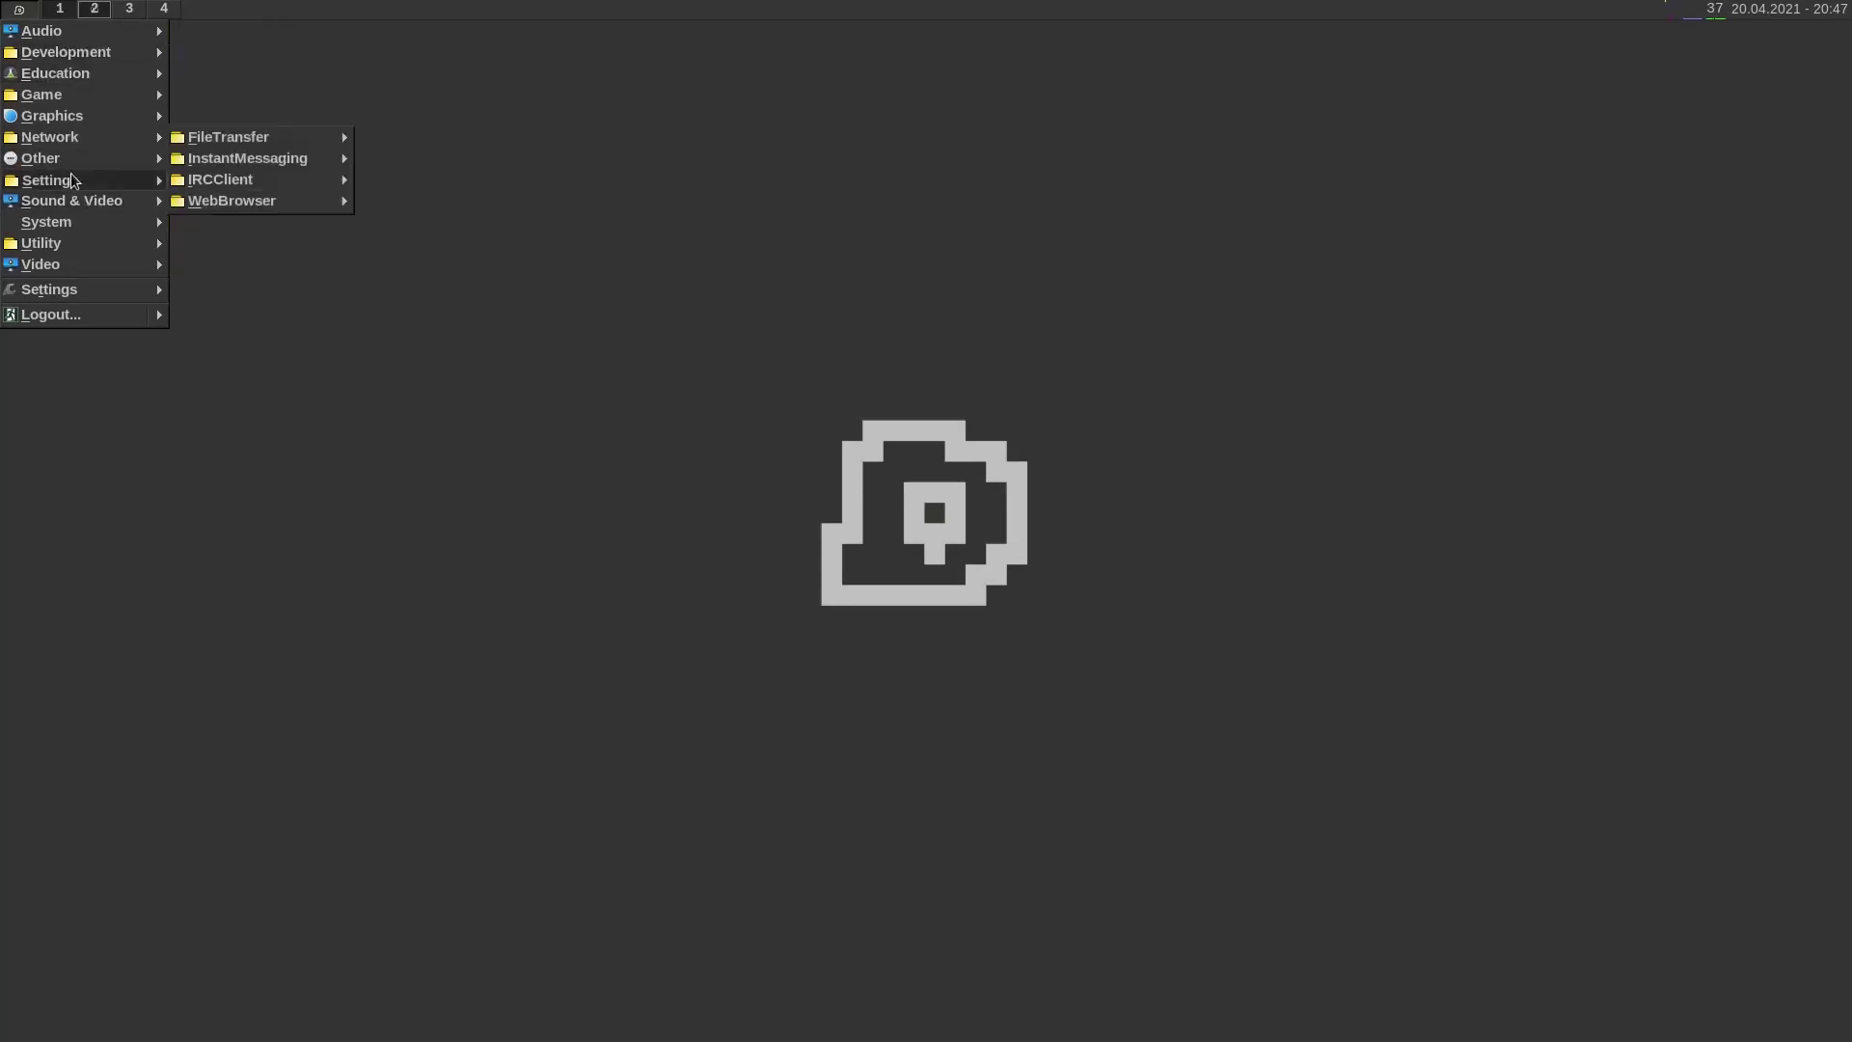
{"action": "mouse_move", "coordinate": [87, 289]}
{"action": "mouse_move", "coordinate": [269, 295]}
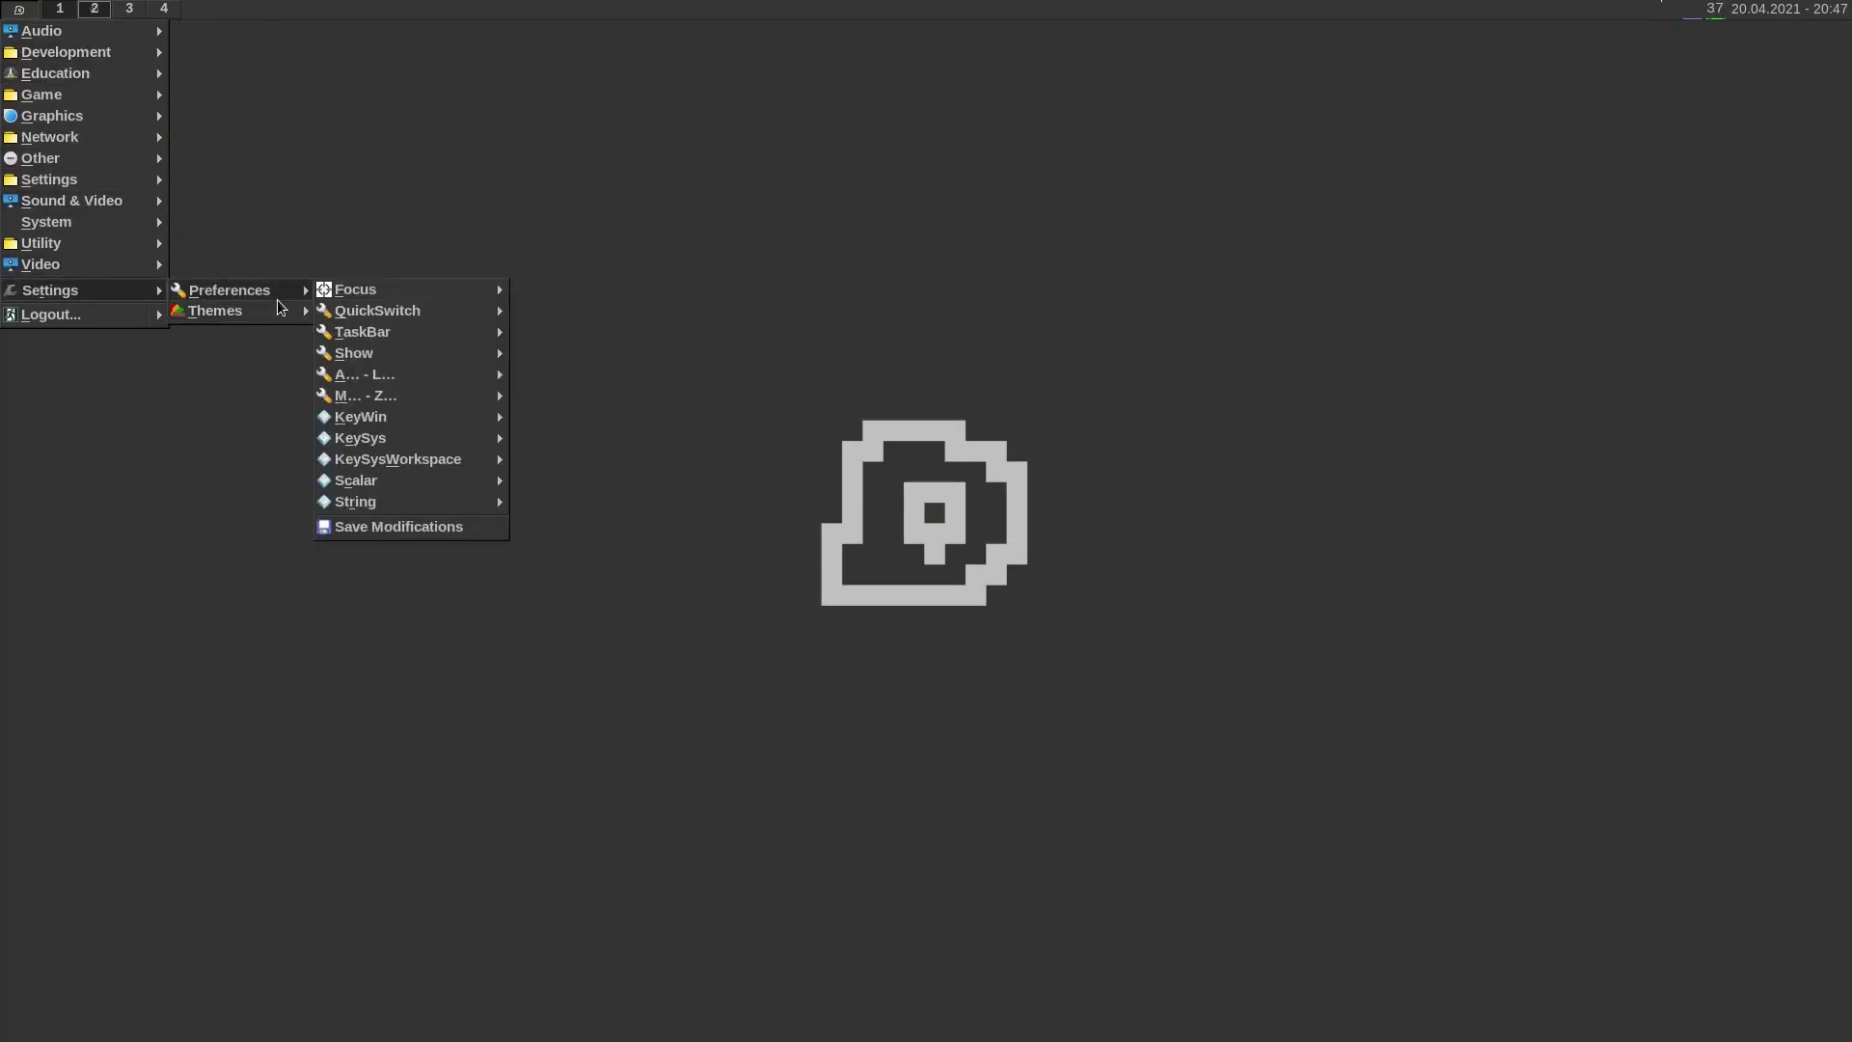
{"action": "mouse_move", "coordinate": [361, 293]}
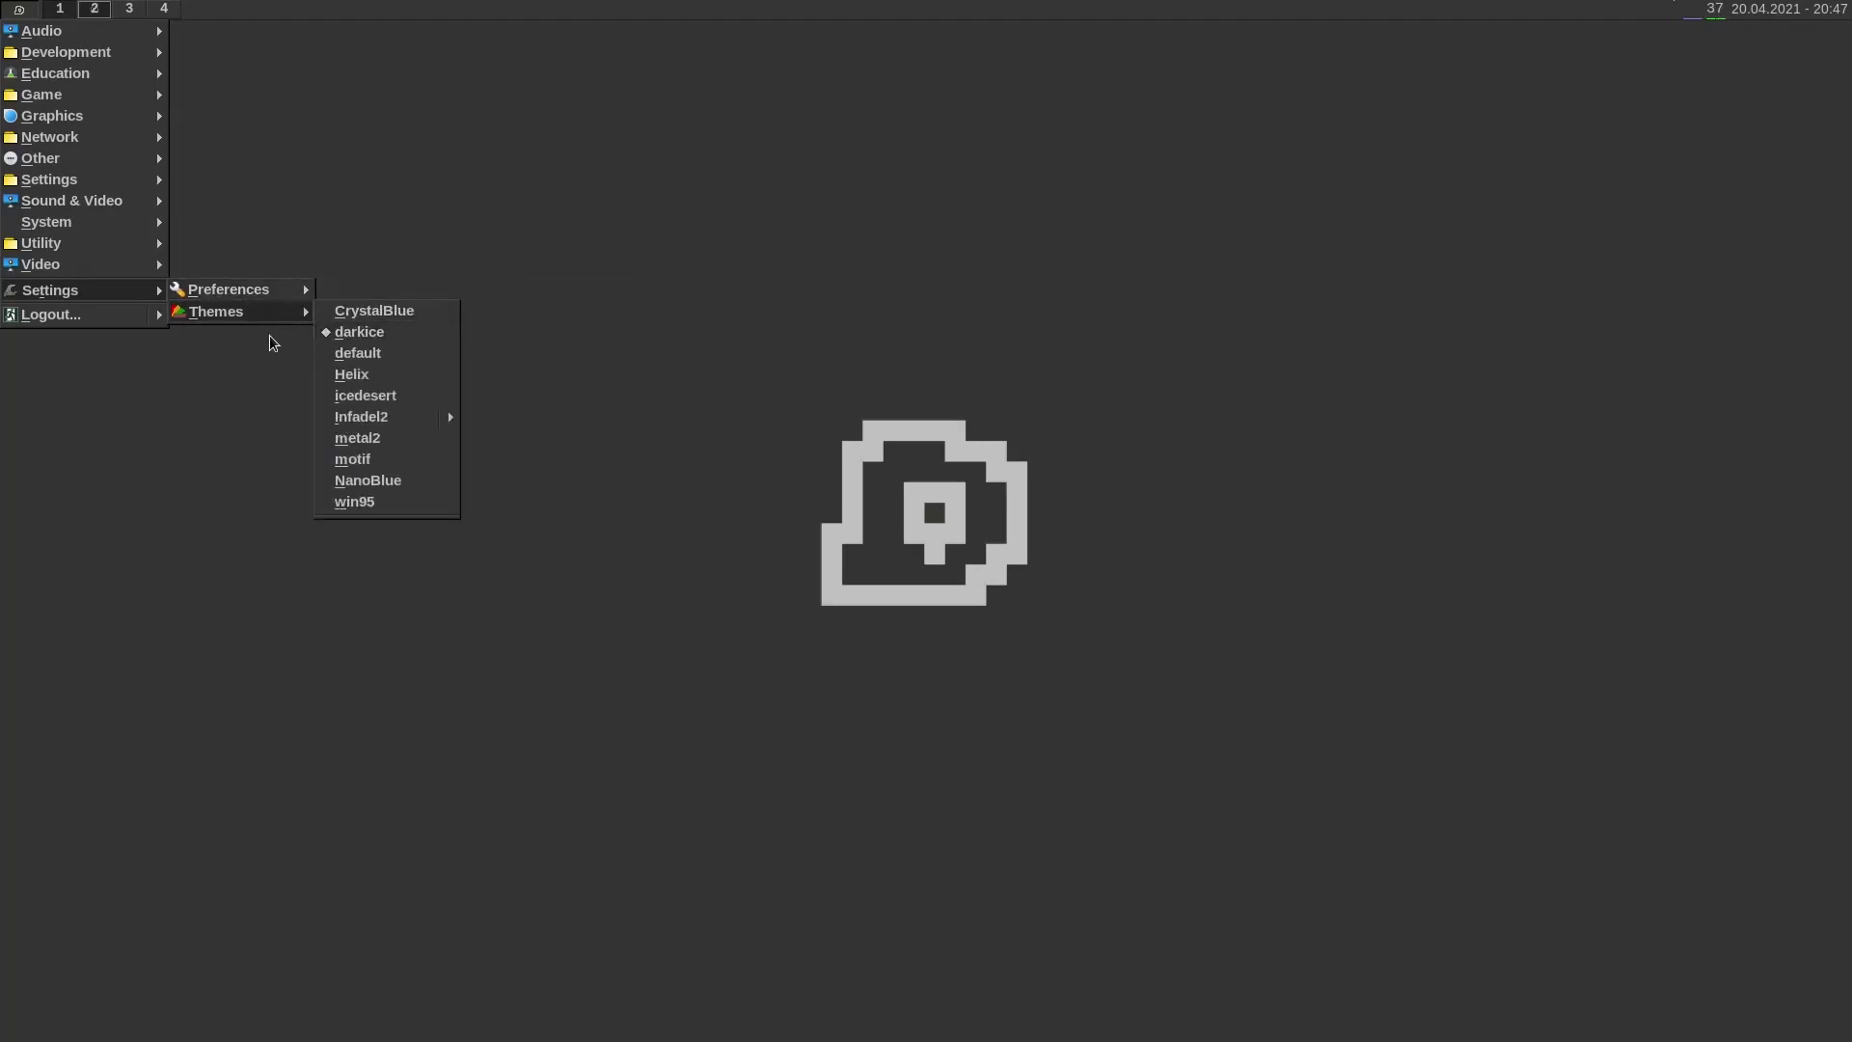
{"action": "mouse_move", "coordinate": [162, 322]}
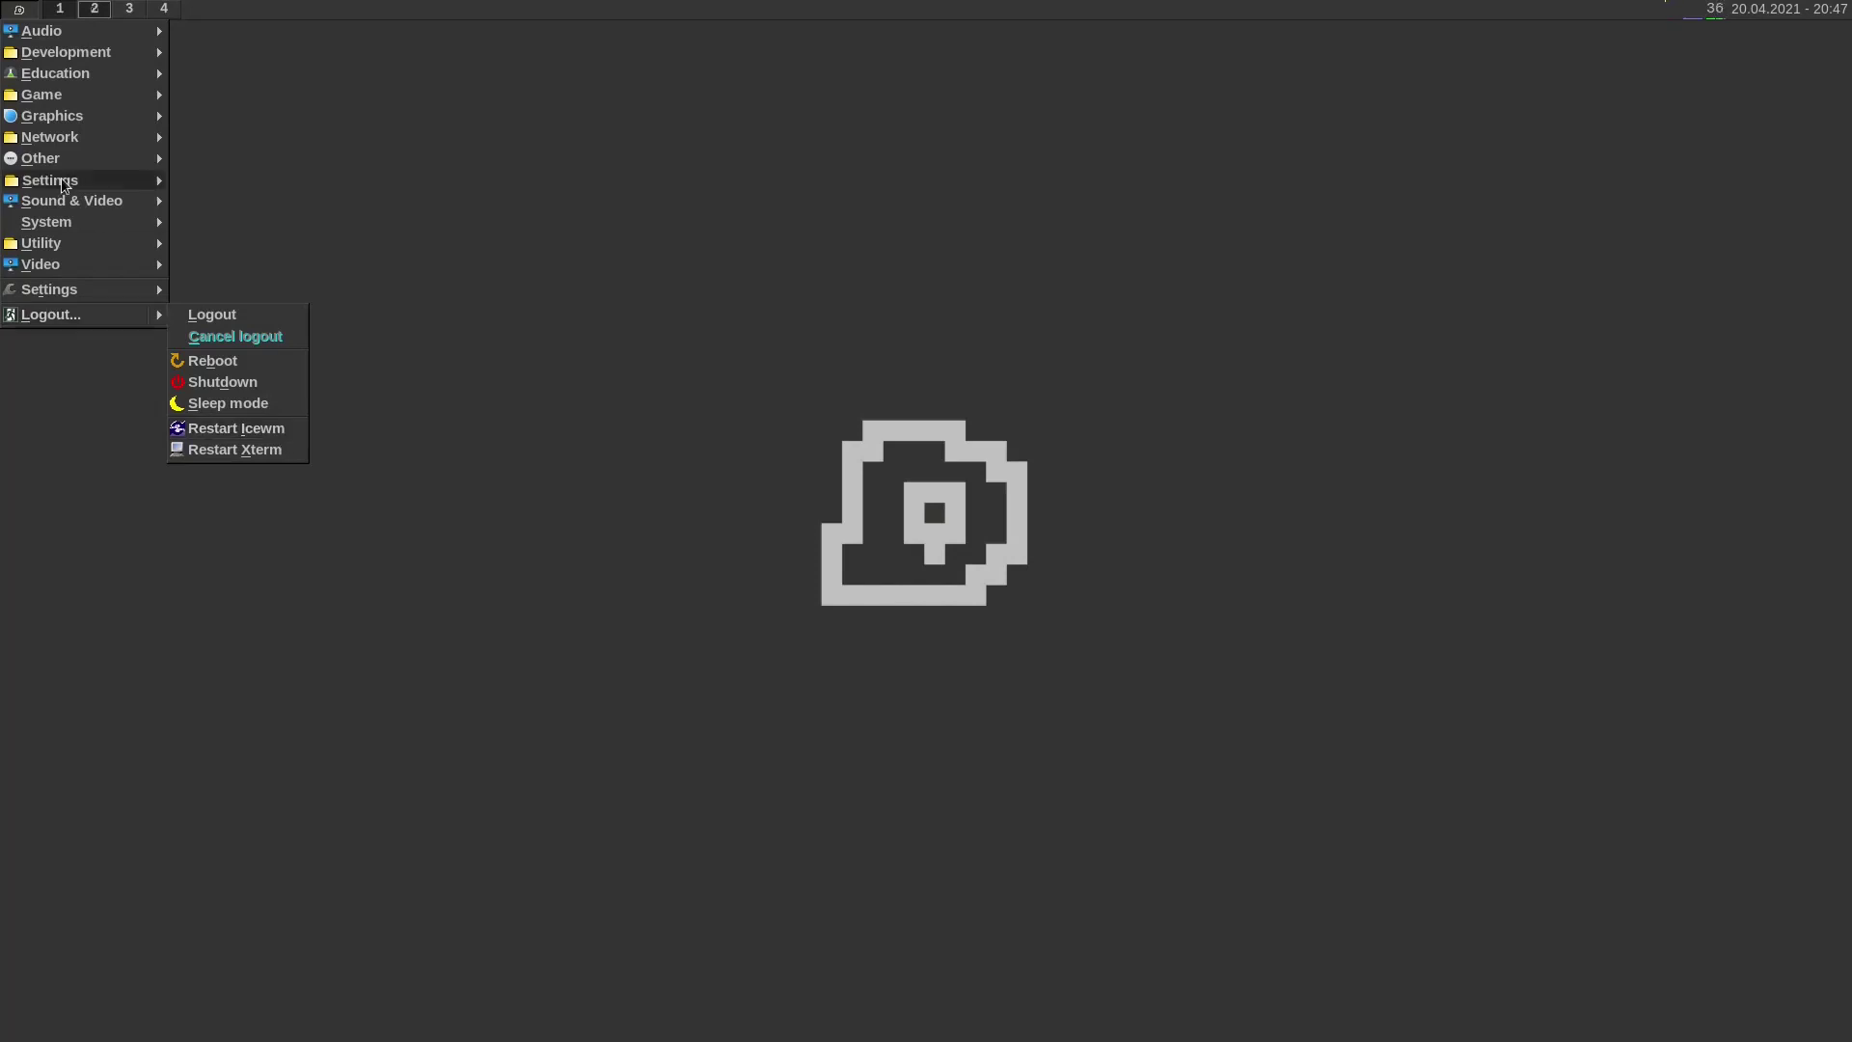
Step: Dismiss the start menu and move the htop Alacritty window to the screen centre
{"action": "key", "text": "Escape"}
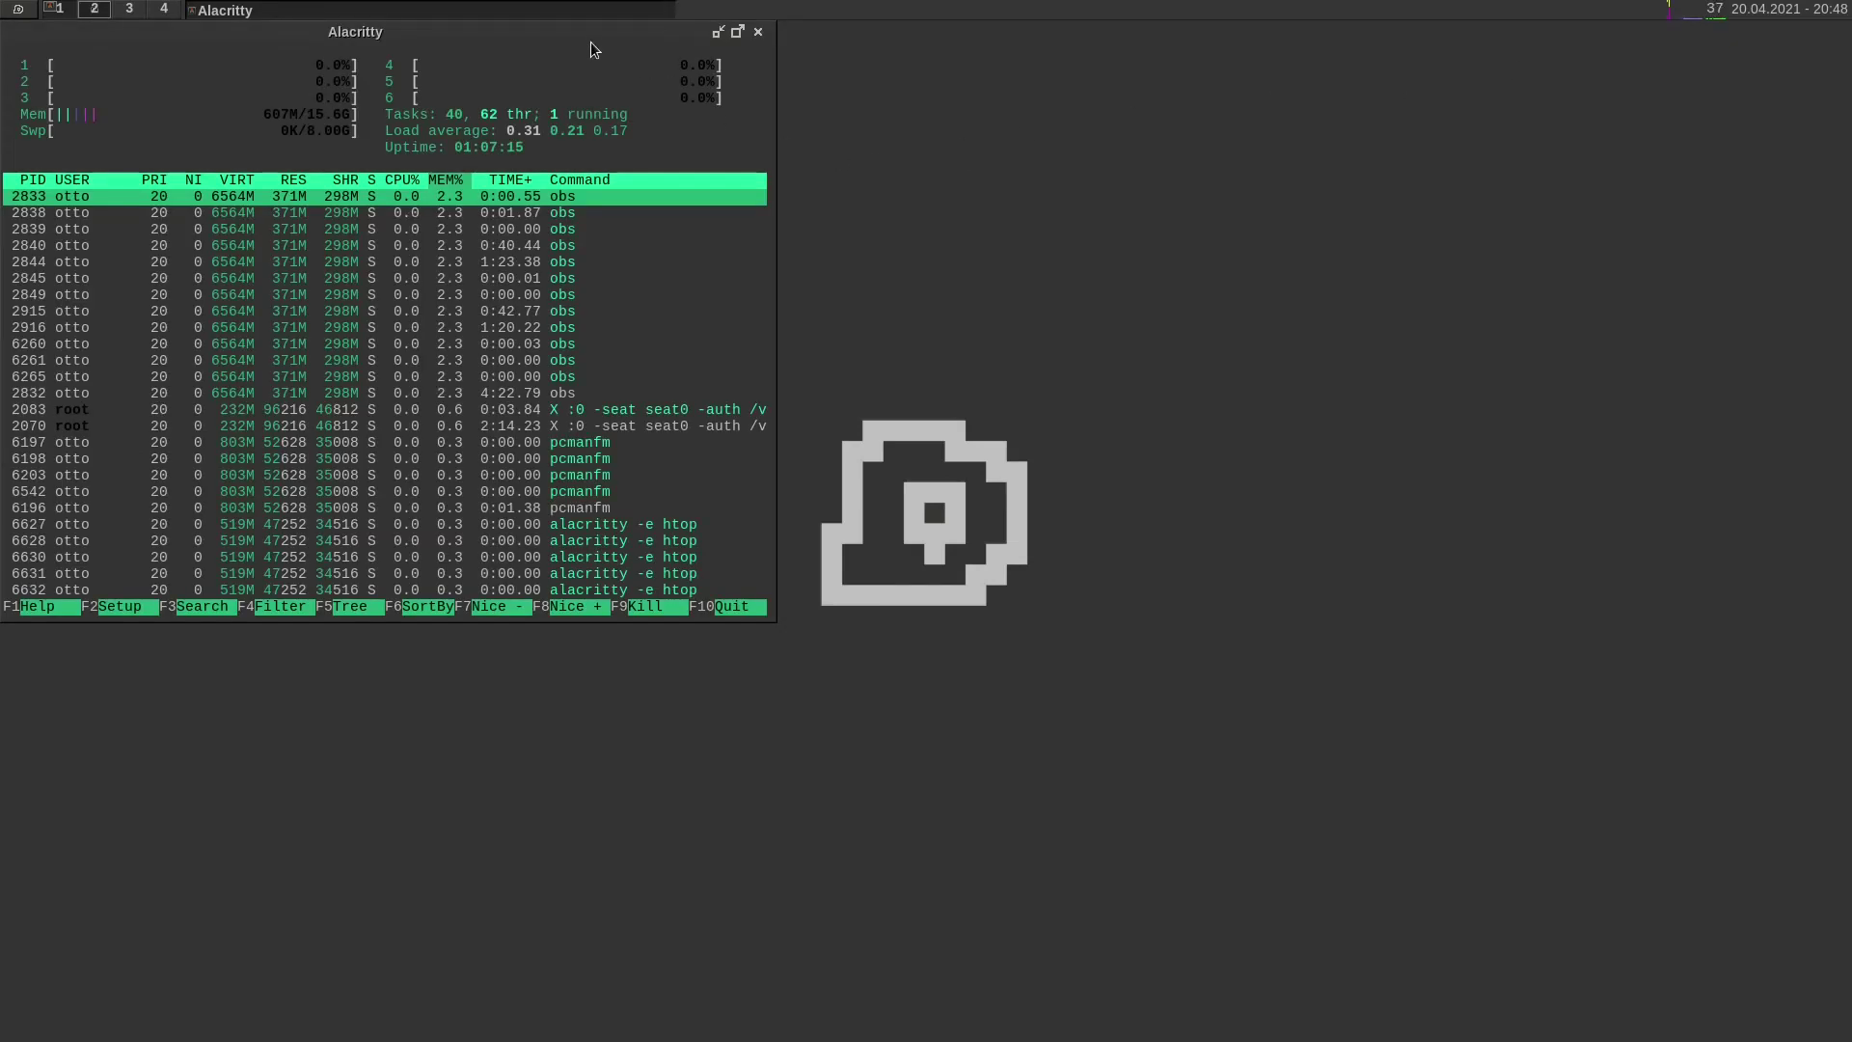
{"action": "left_click_drag", "start_coordinate": [591, 43], "coordinate": [1103, 147]}
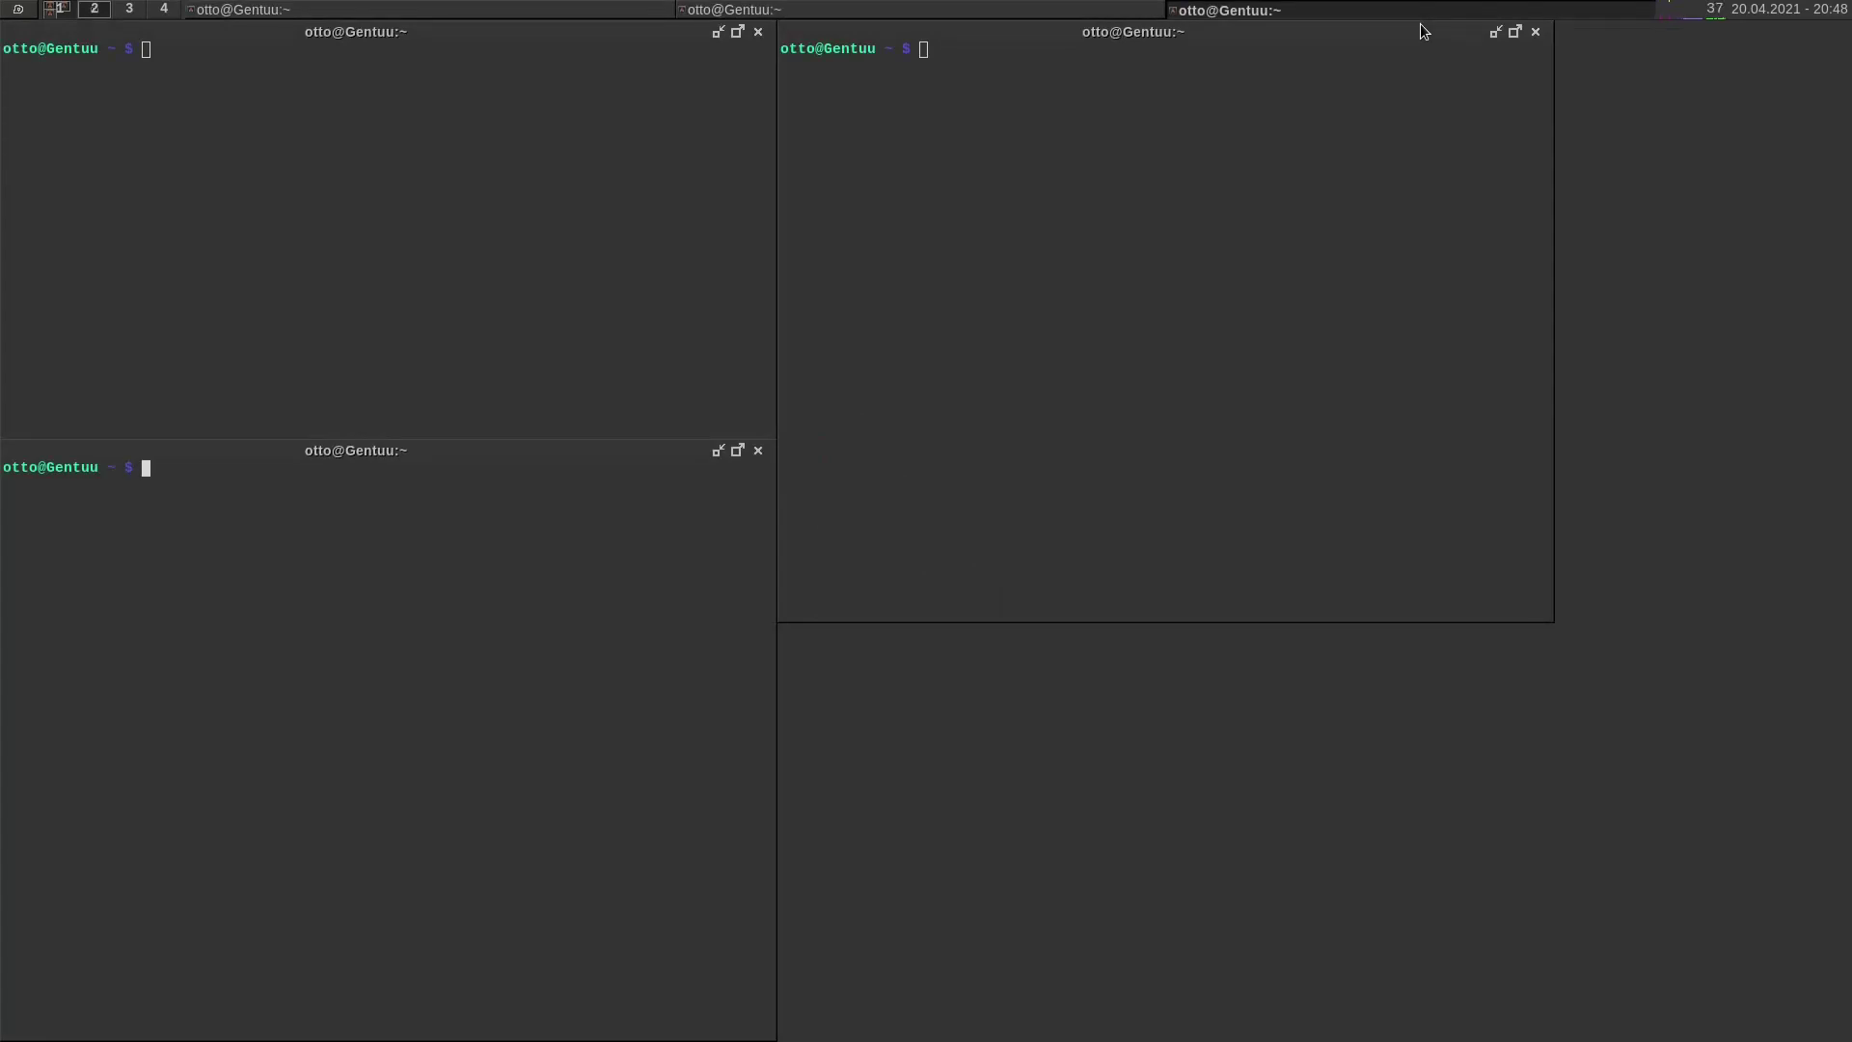
Step: Tile the three terminals as columns, then as rows, then close the extra terminal
{"action": "key", "text": "super+space"}
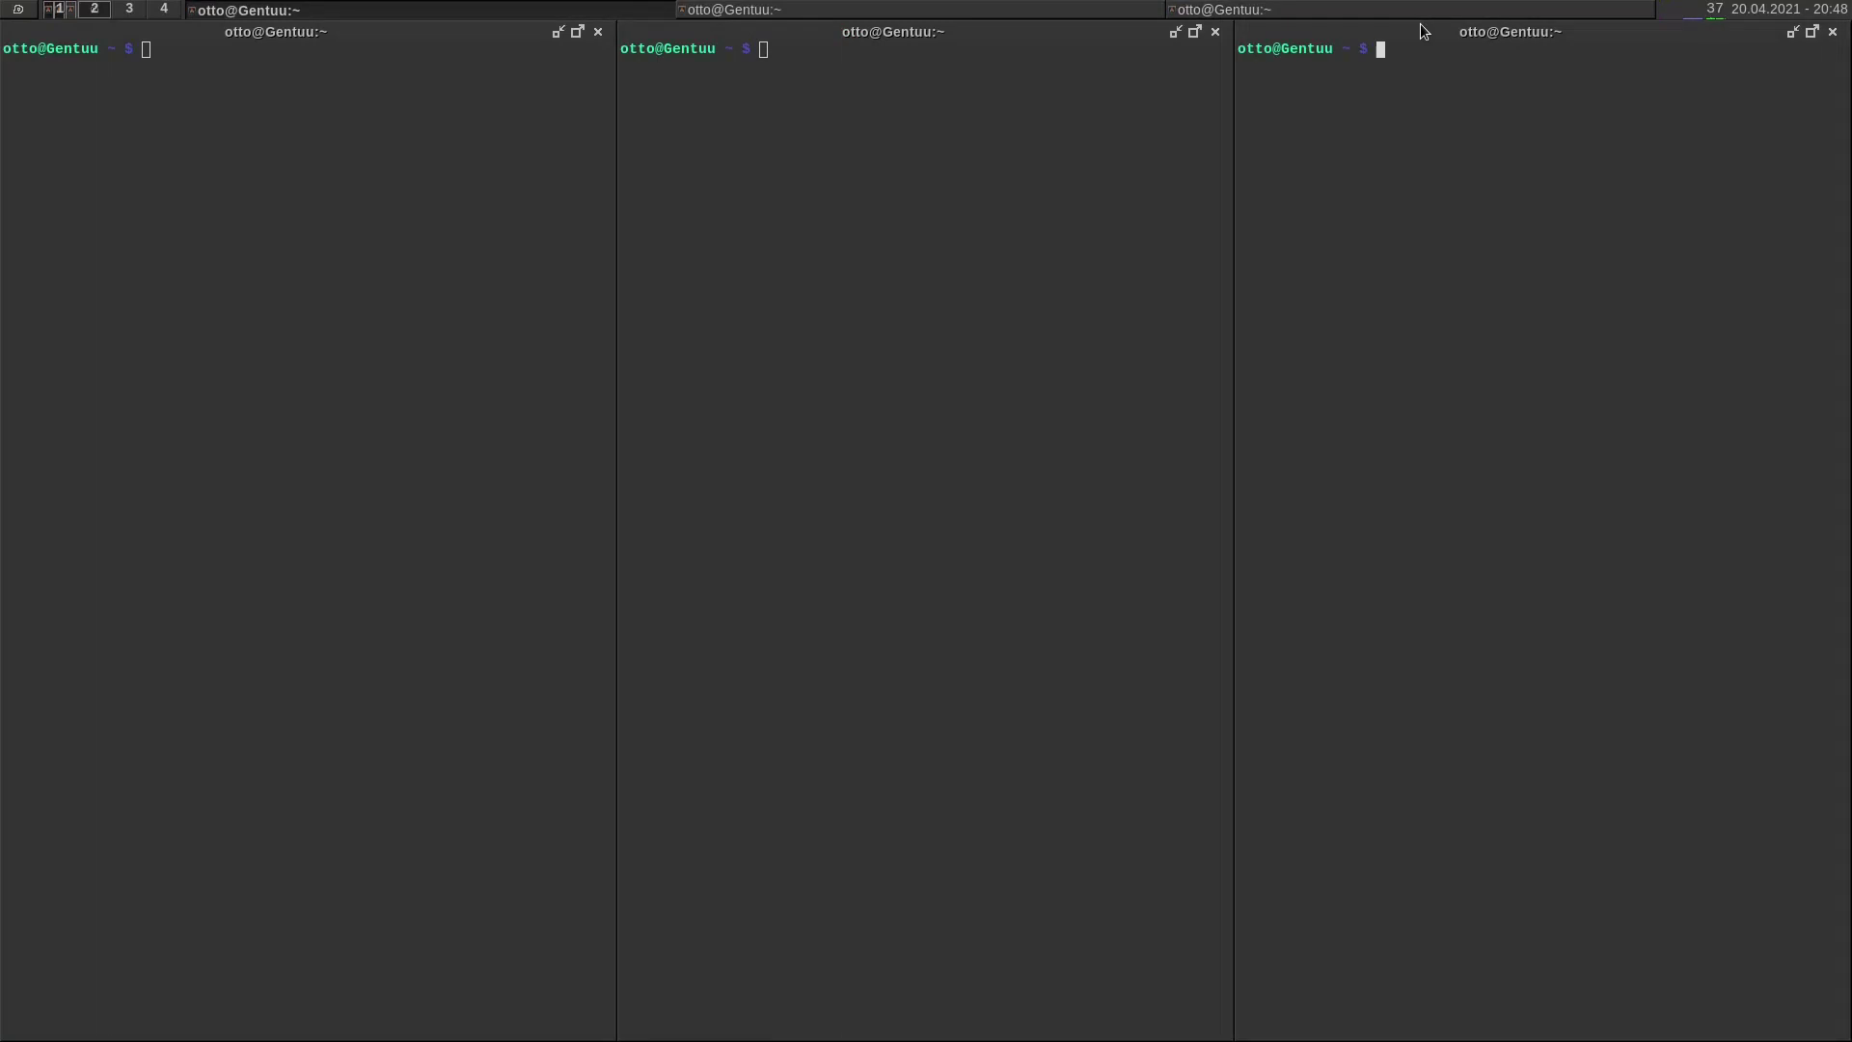
{"action": "key", "text": "super+space"}
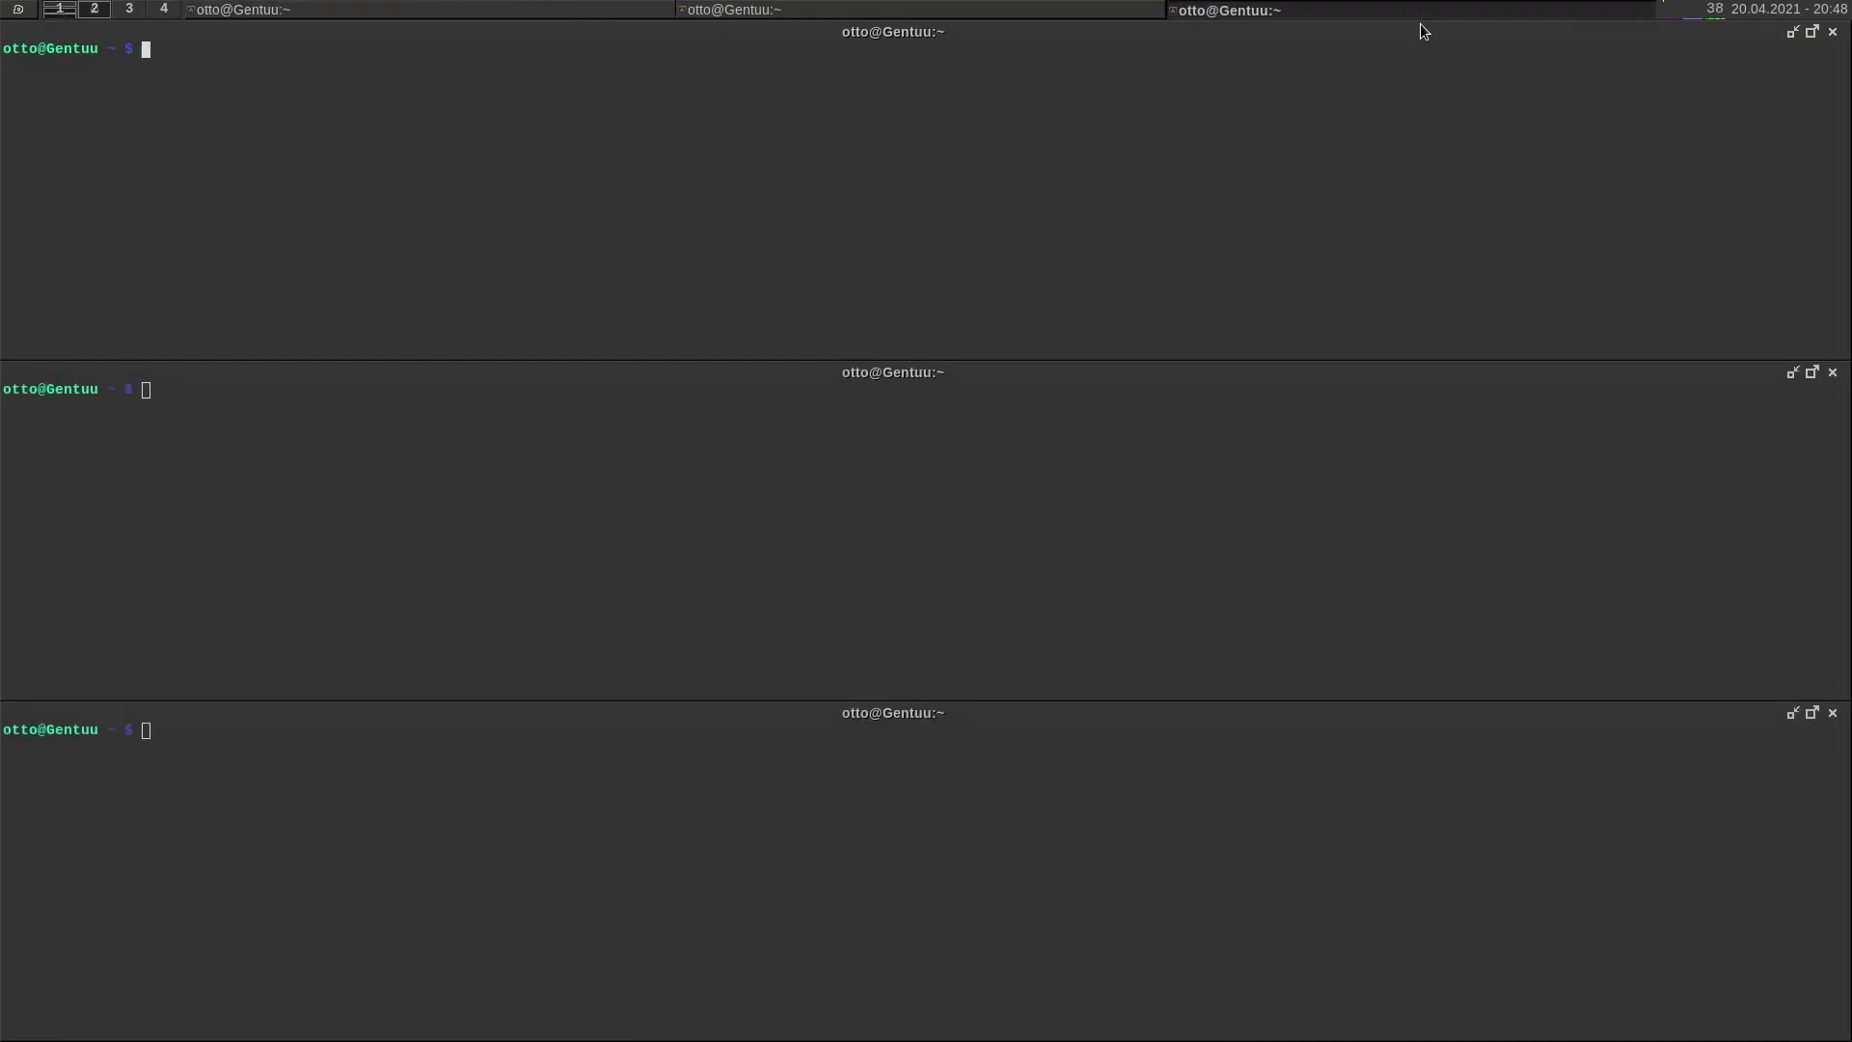
{"action": "key", "text": "super+shift+c"}
{"action": "key", "text": "super+shift+c"}
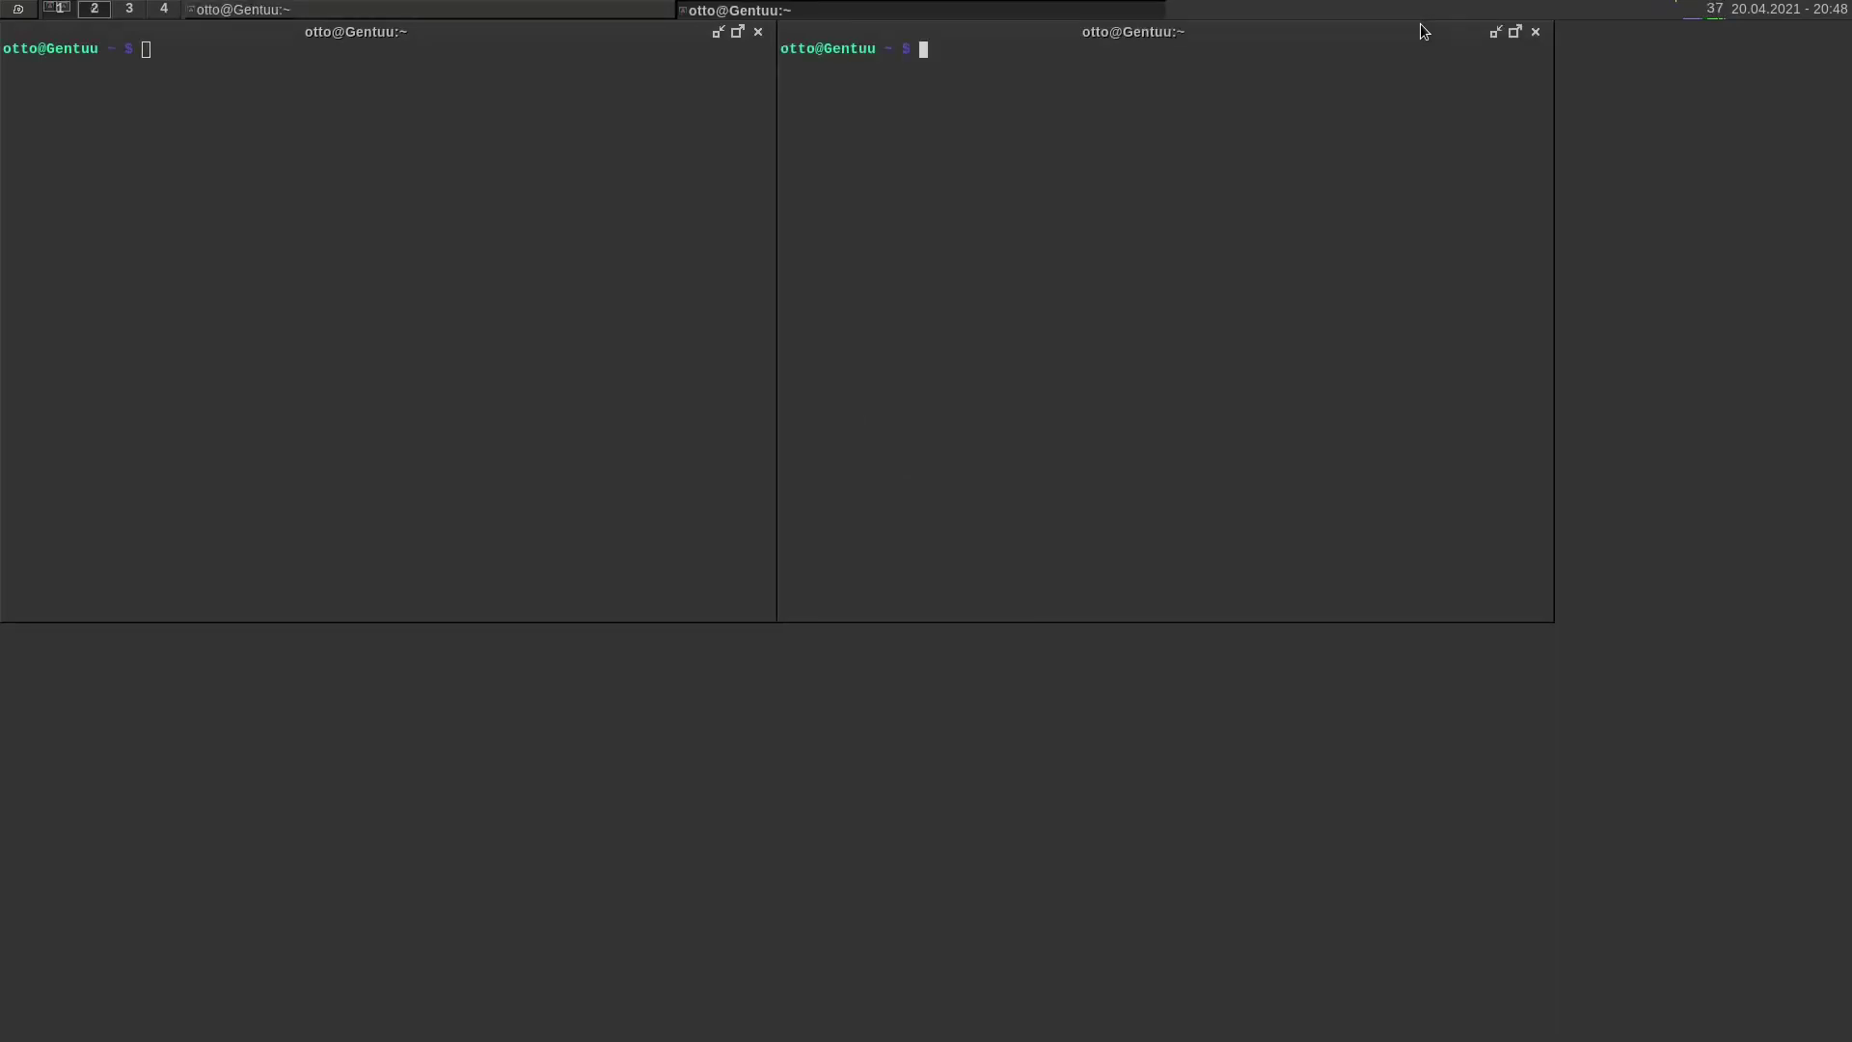
Step: Resize the two terminals: right one stretched, halved and widened, left one filling the top half
{"action": "key", "text": "super+j"}
{"action": "key", "text": "super+j"}
{"action": "key", "text": "super+j"}
{"action": "key", "text": "super+j"}
{"action": "key", "text": "super+j"}
{"action": "key", "text": "super+j"}
{"action": "key", "text": "super+j"}
{"action": "key", "text": "super+j"}
{"action": "key", "text": "super+j"}
{"action": "key", "text": "super+j"}
{"action": "key", "text": "super+space"}
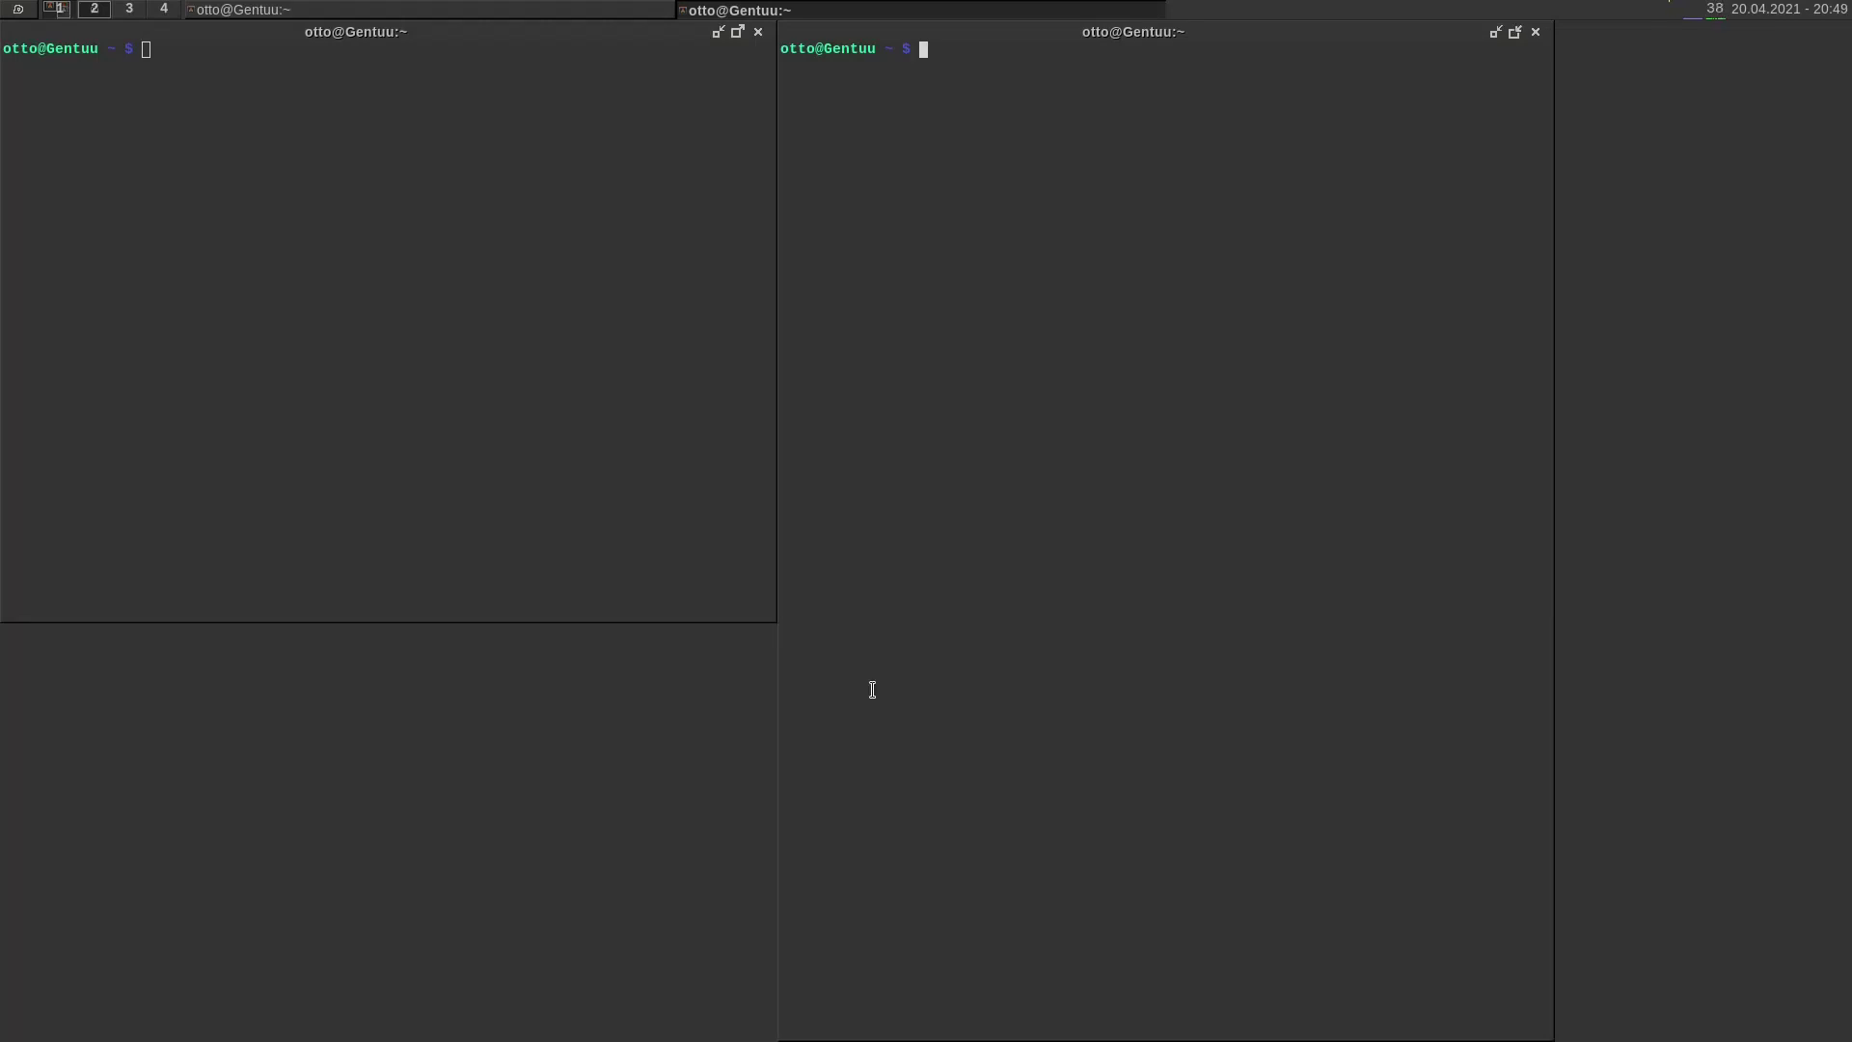
{"action": "key", "text": "super+ctrl+m"}
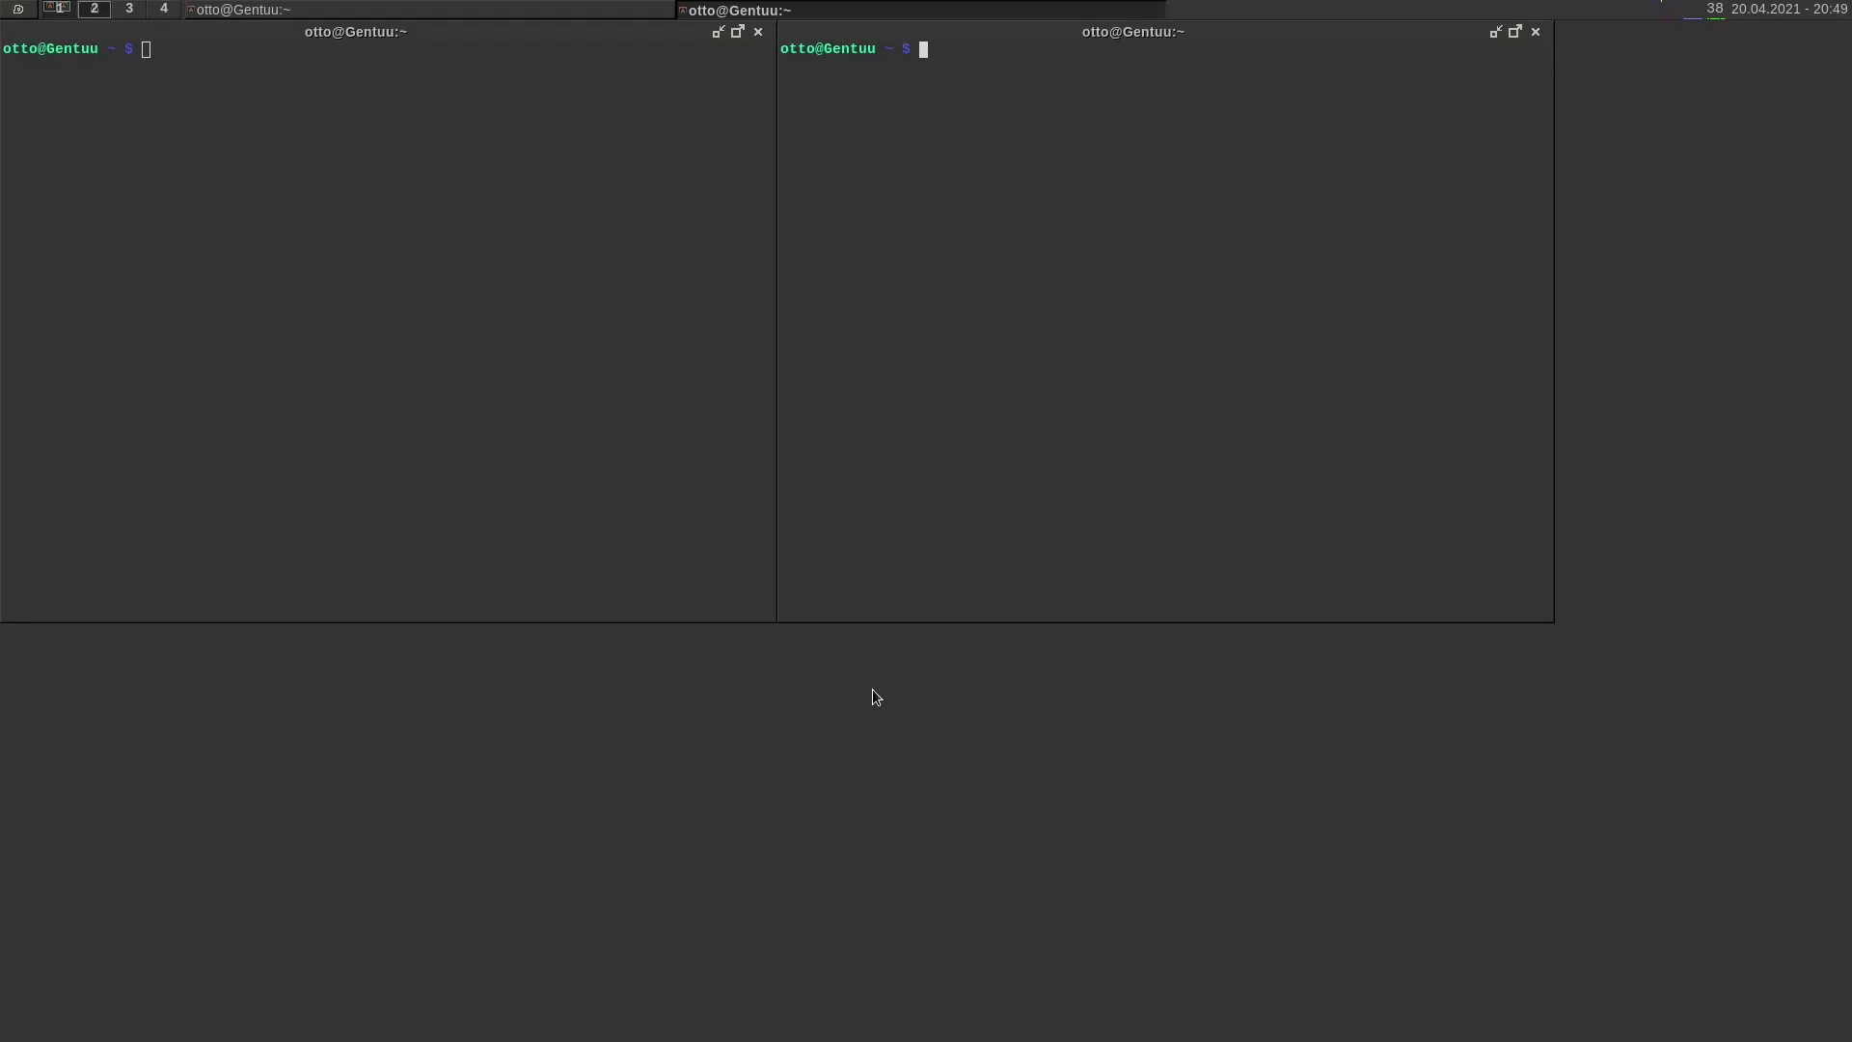
{"action": "key", "text": "super+shift+m"}
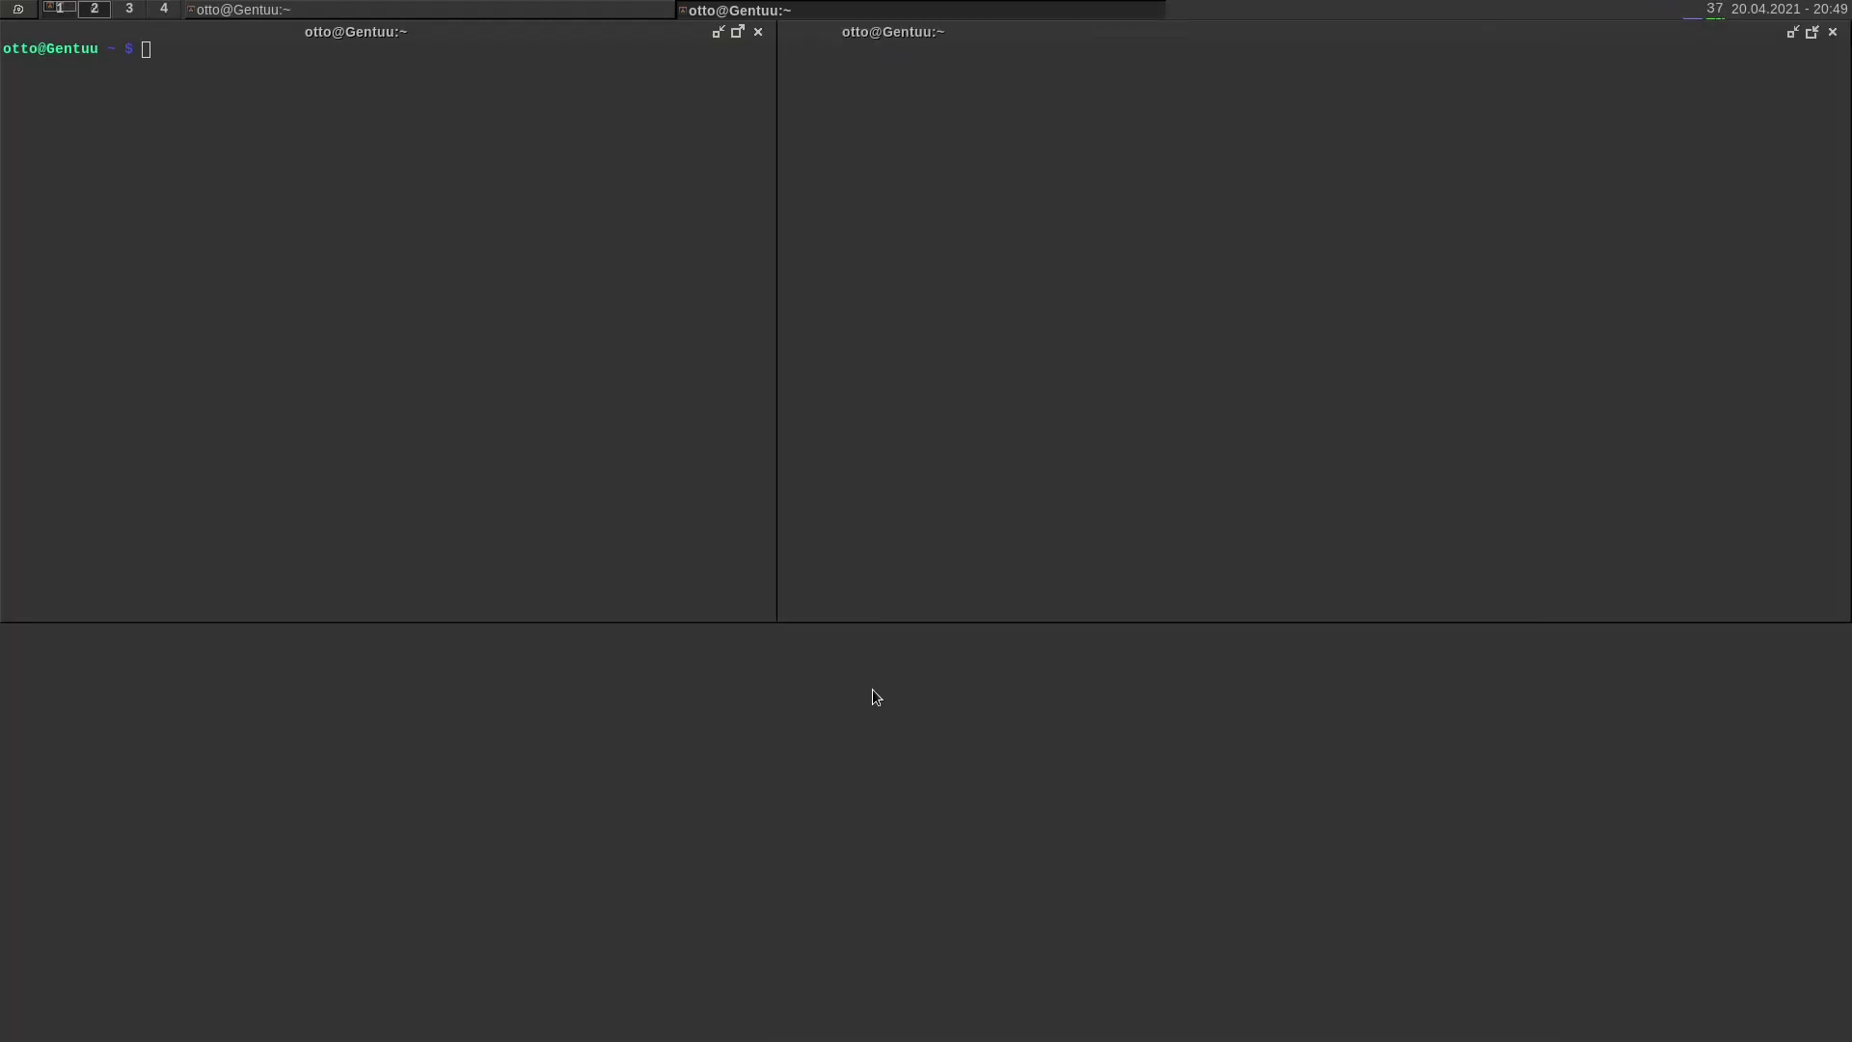
{"action": "key", "text": "alt+Tab"}
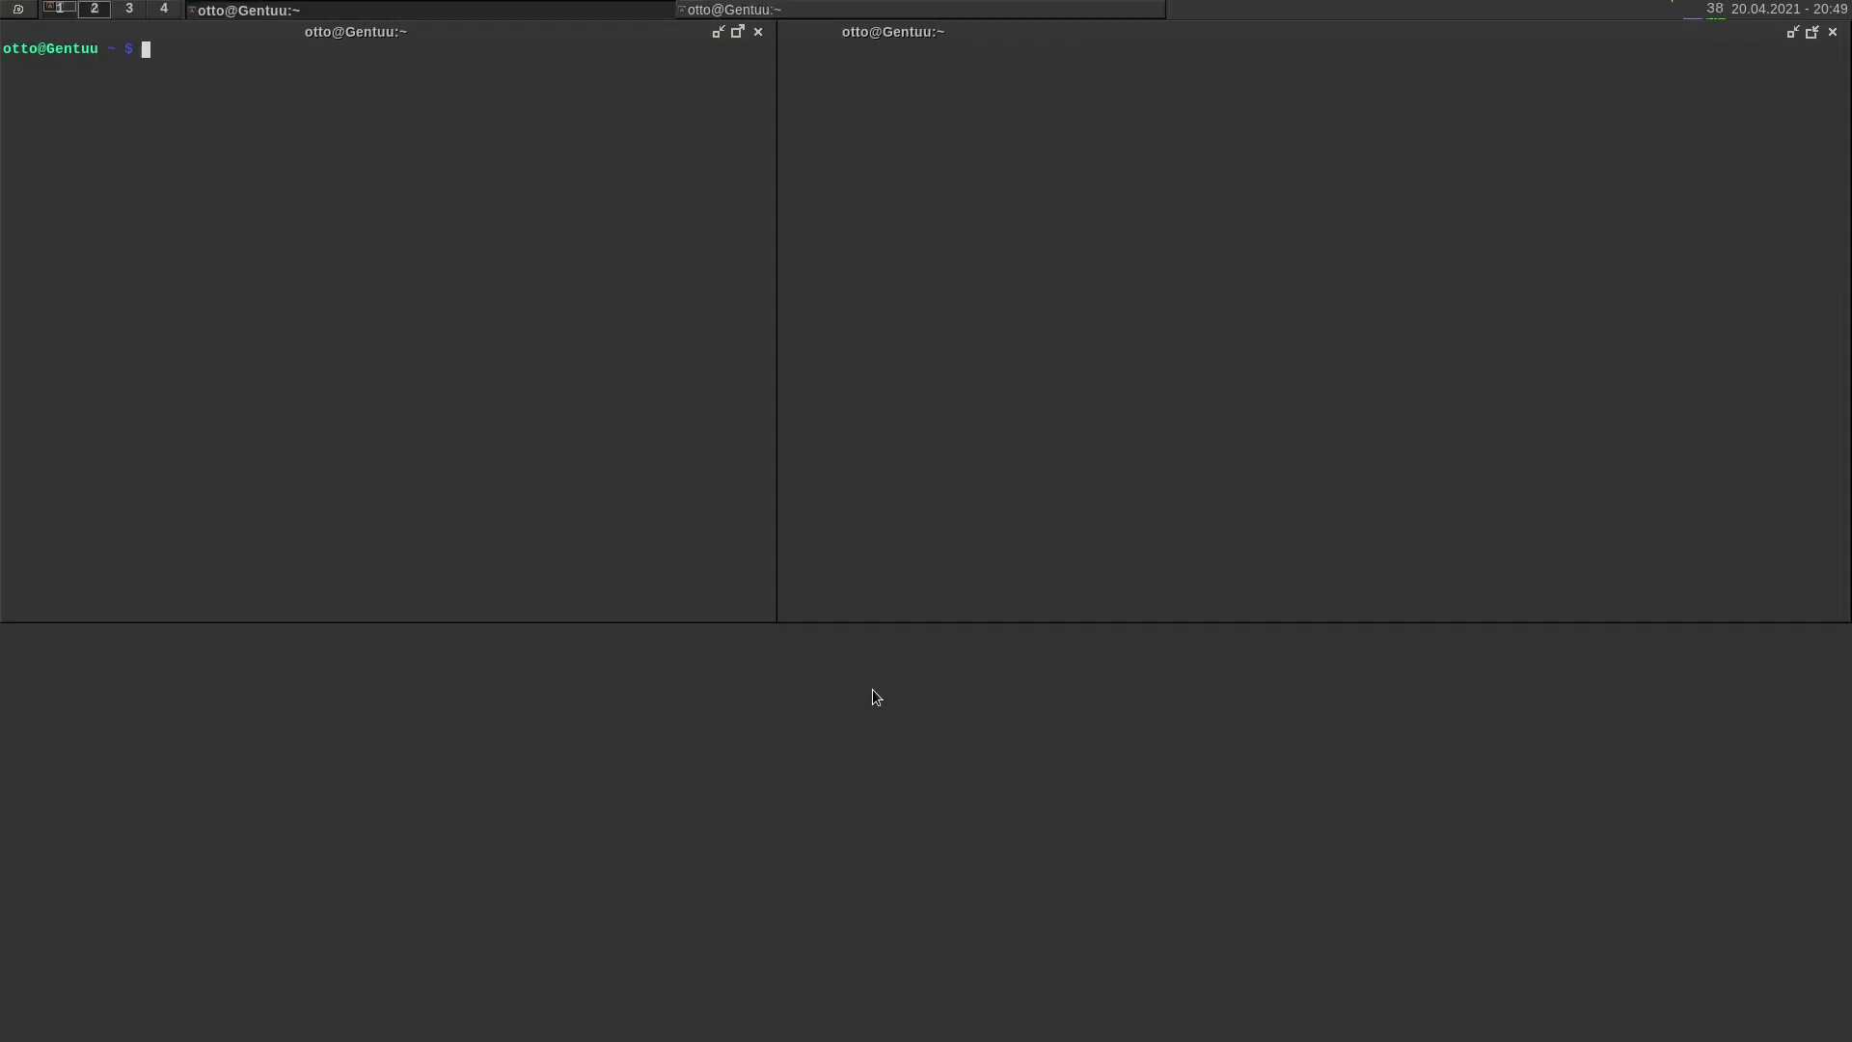
{"action": "key", "text": "super+shift+m"}
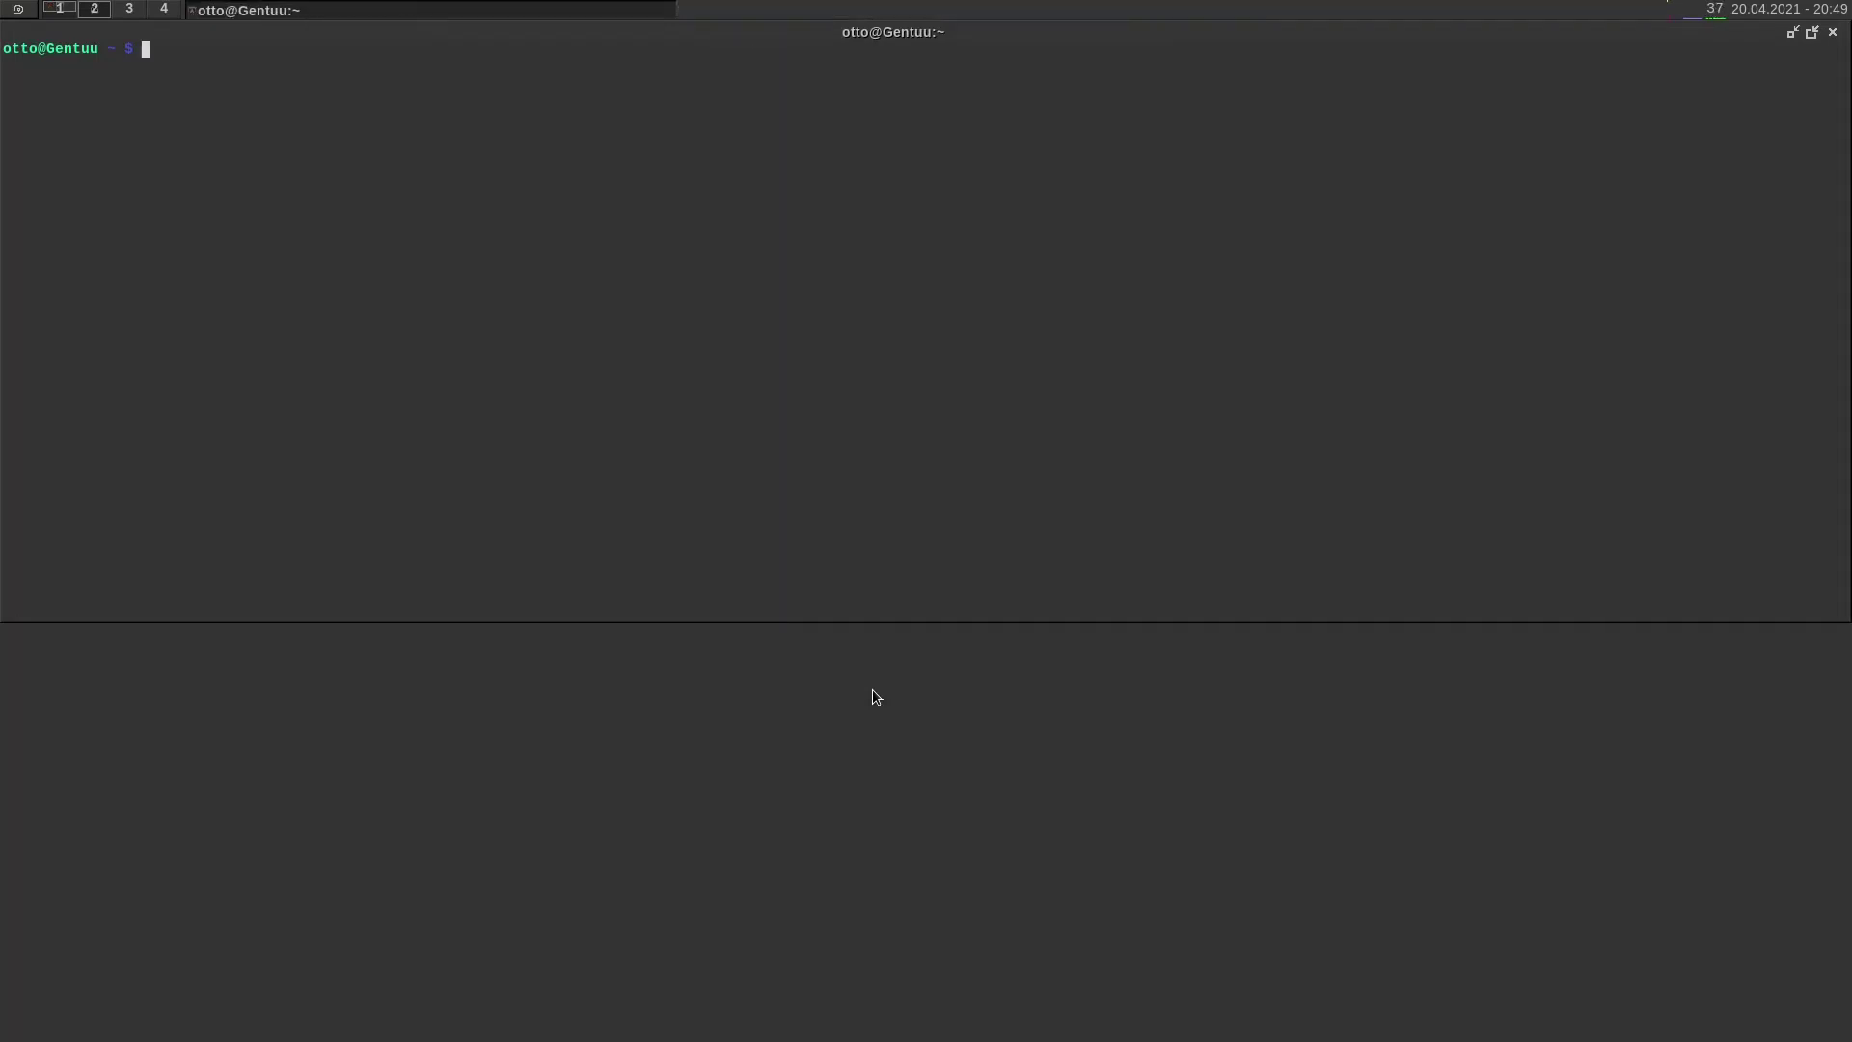
Step: Cycle between terminals, take one out of fullscreen, and centre the floating terminal
{"action": "key", "text": "alt+Tab"}
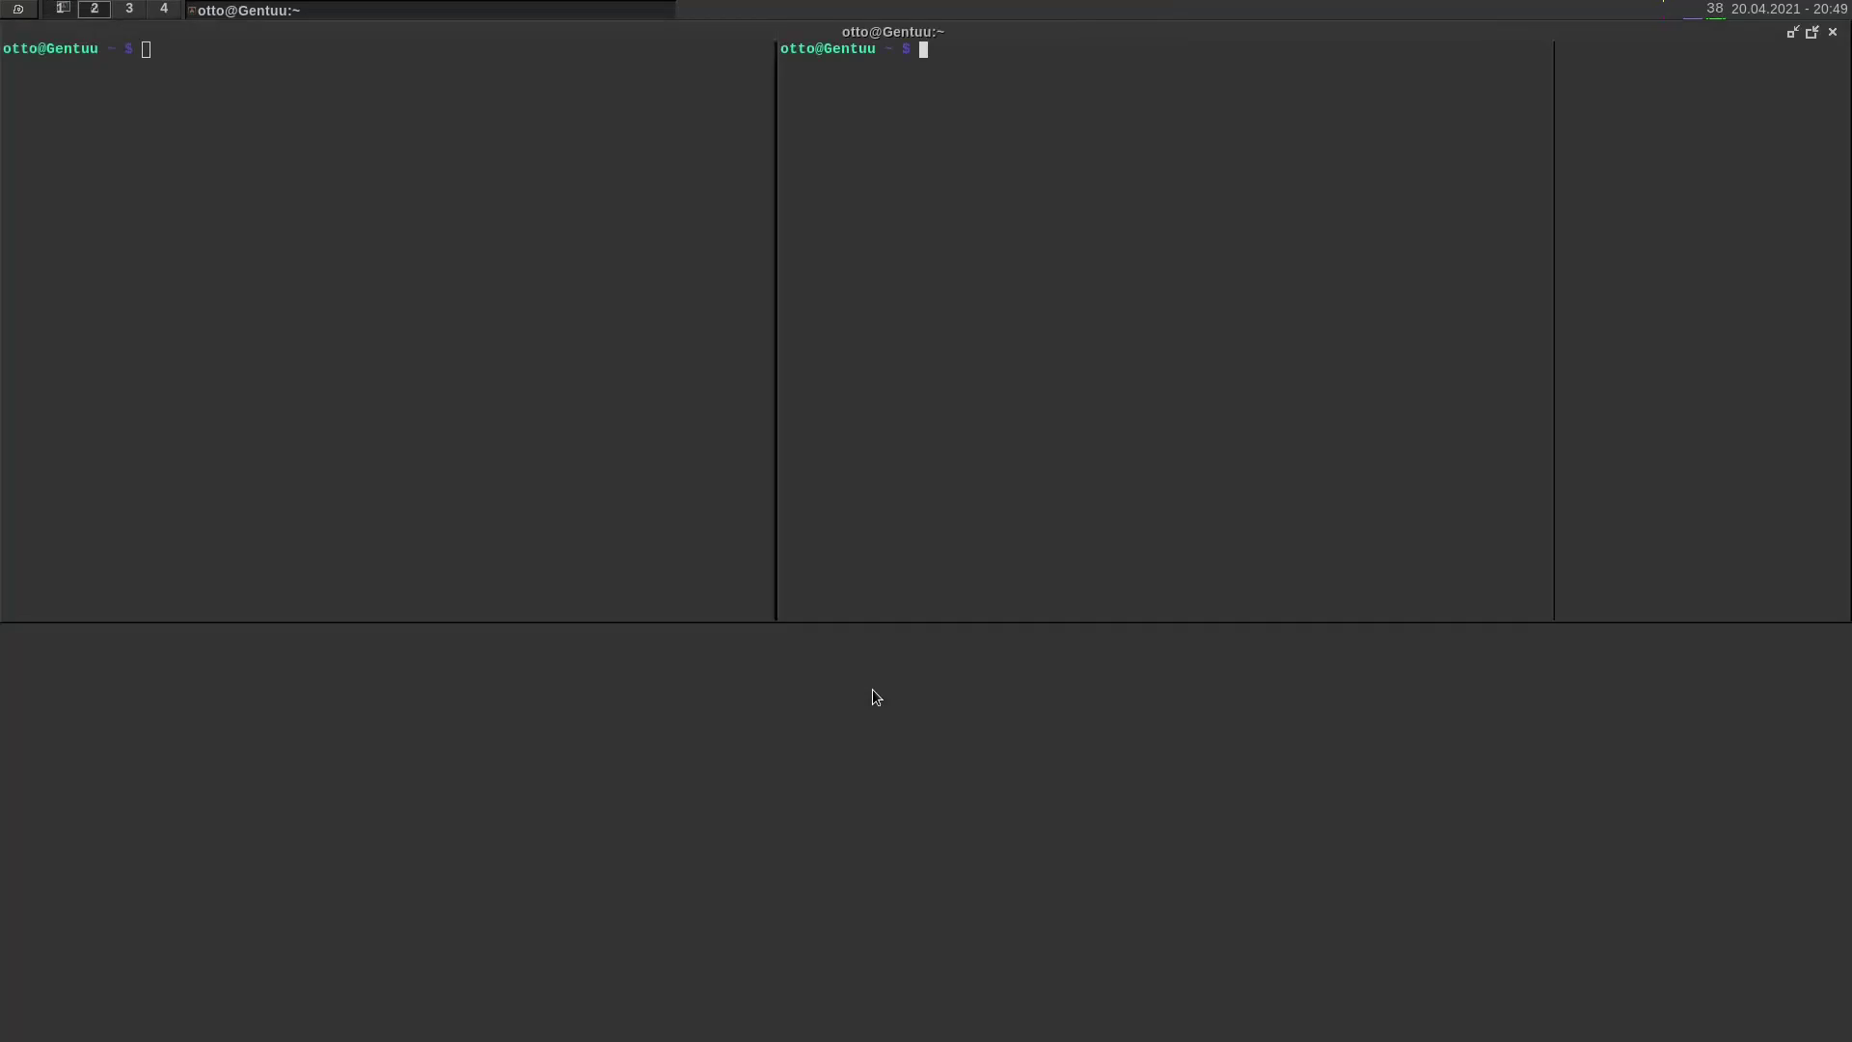
{"action": "key", "text": "alt+Tab"}
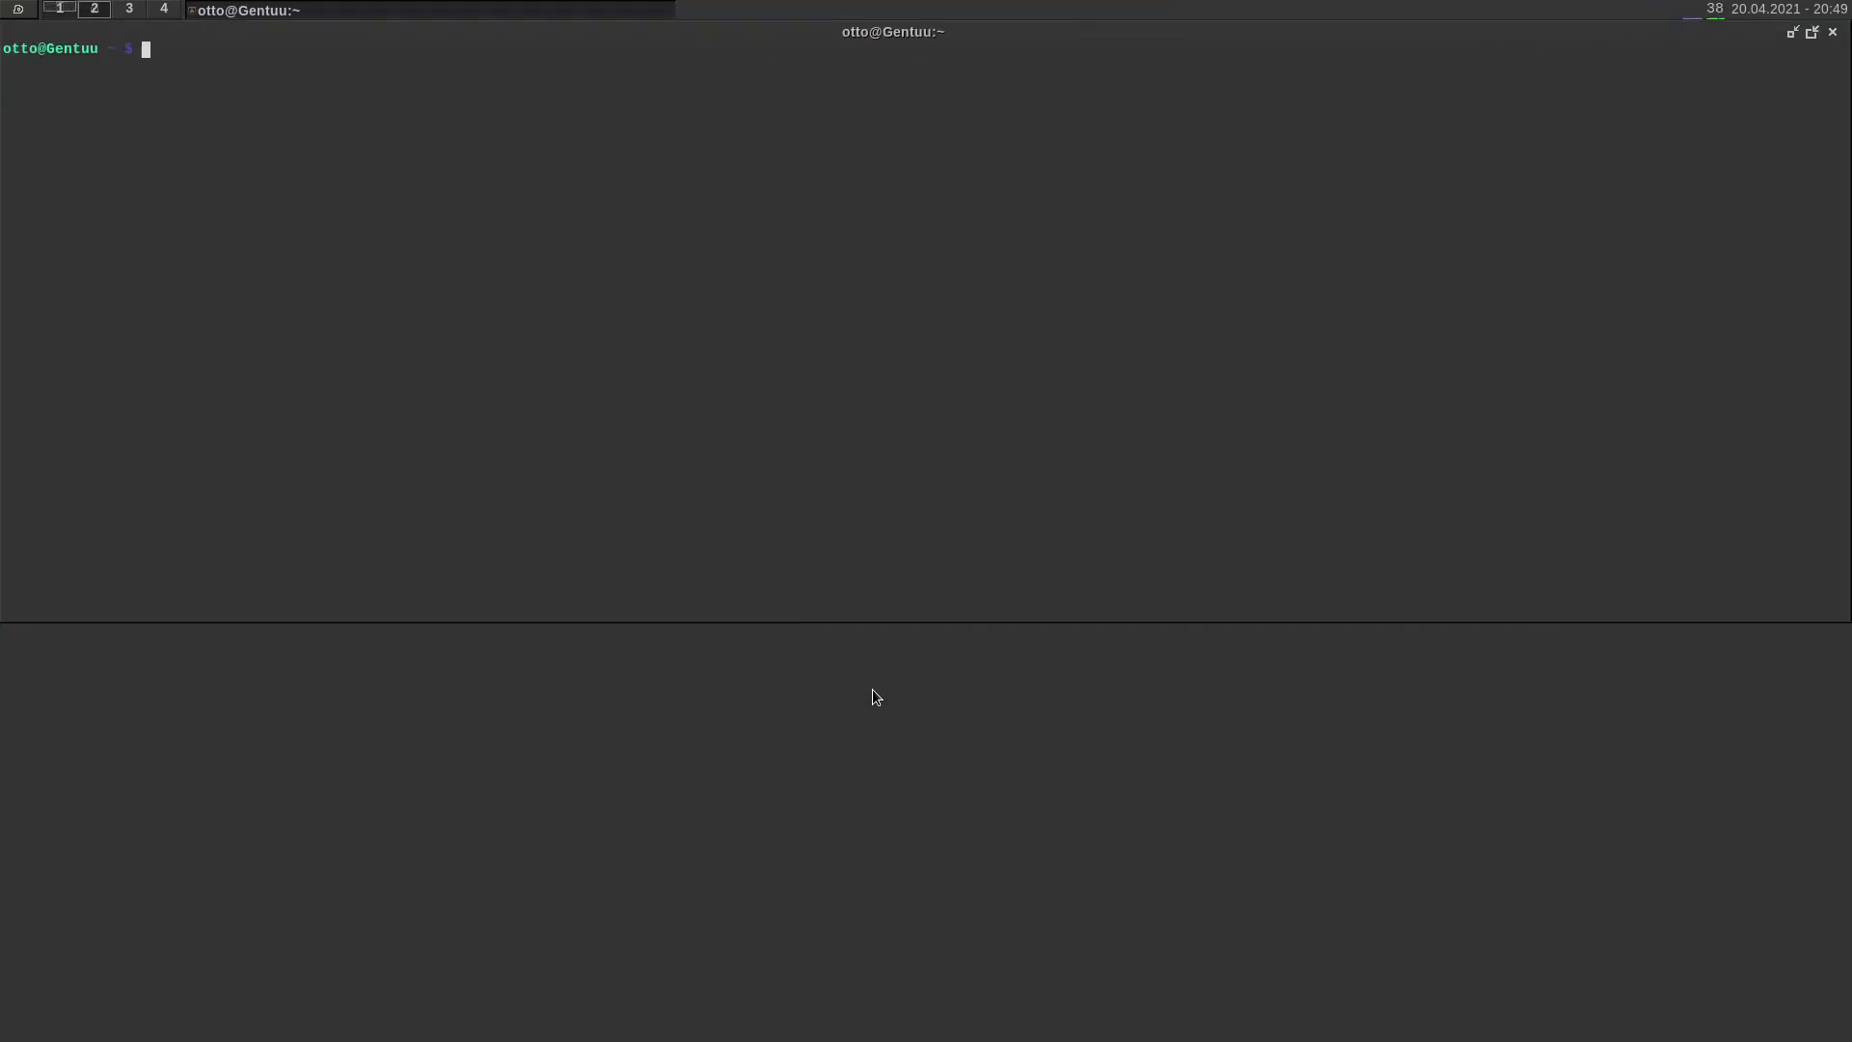
{"action": "key", "text": "alt+Tab"}
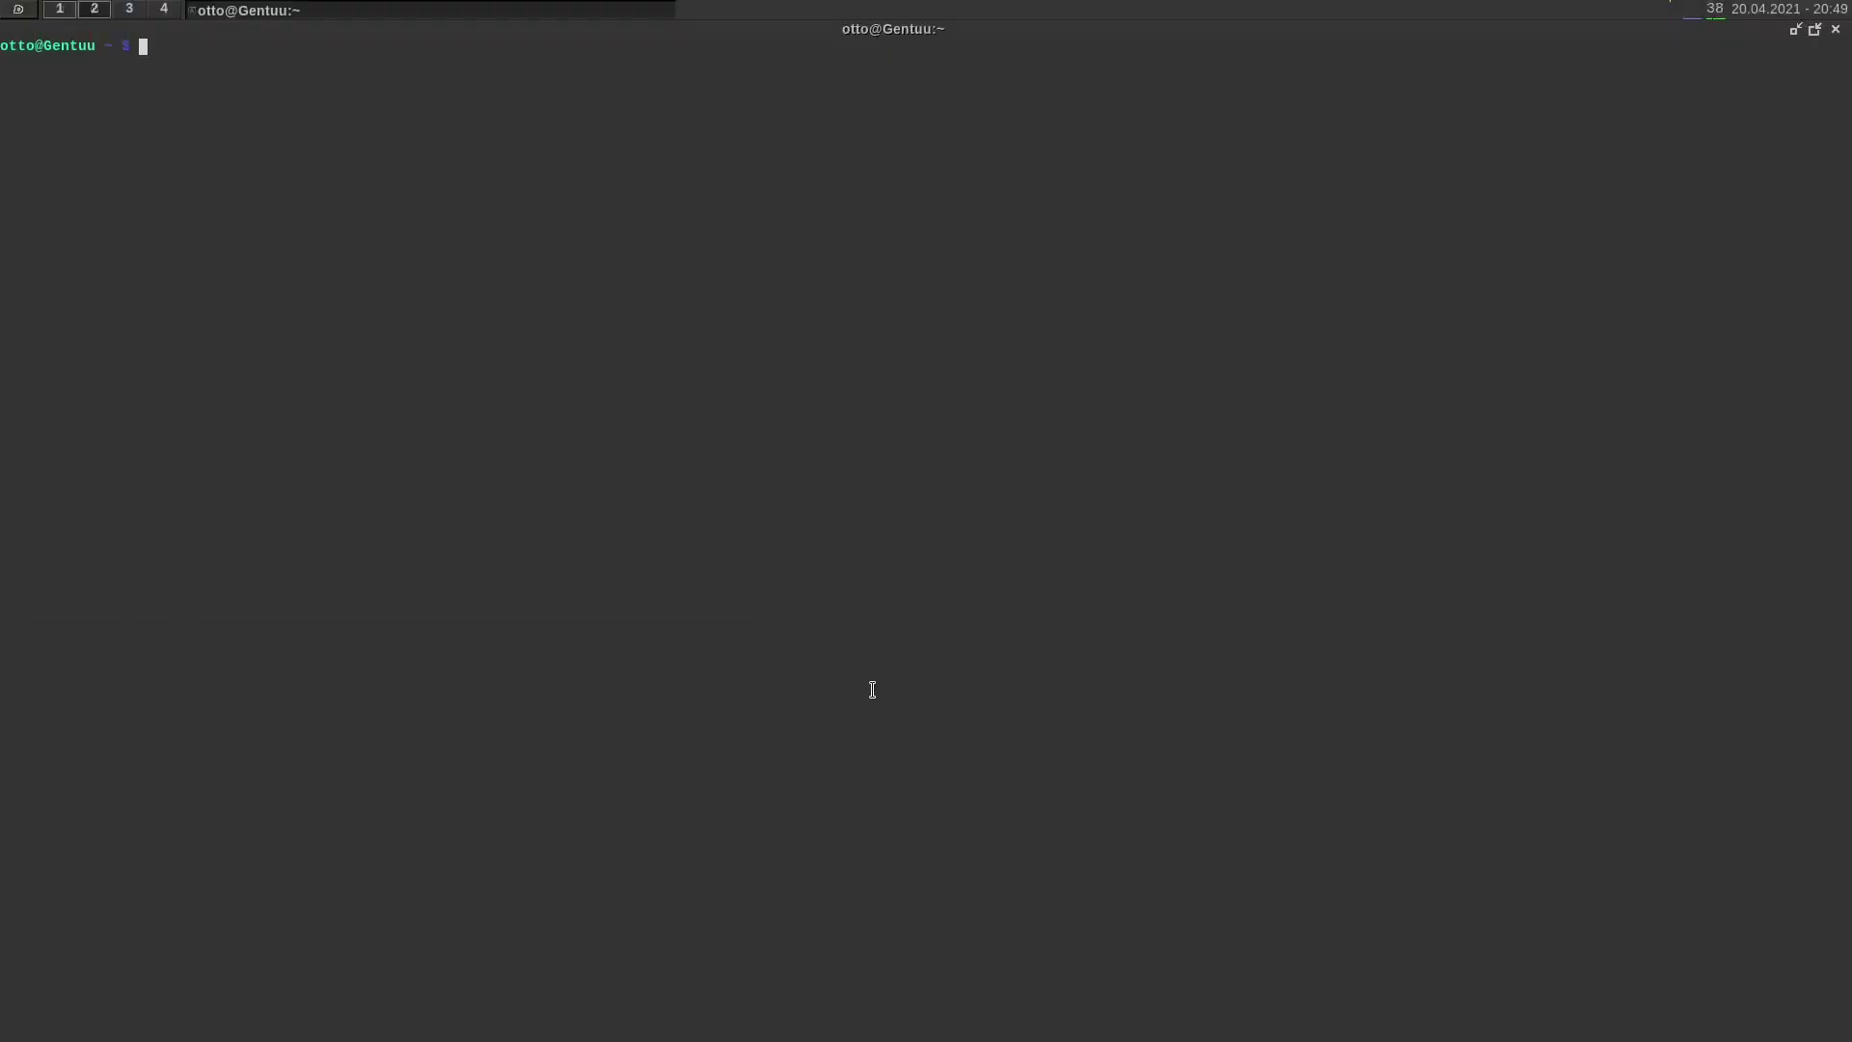
{"action": "key", "text": "F11"}
{"action": "key", "text": "F11"}
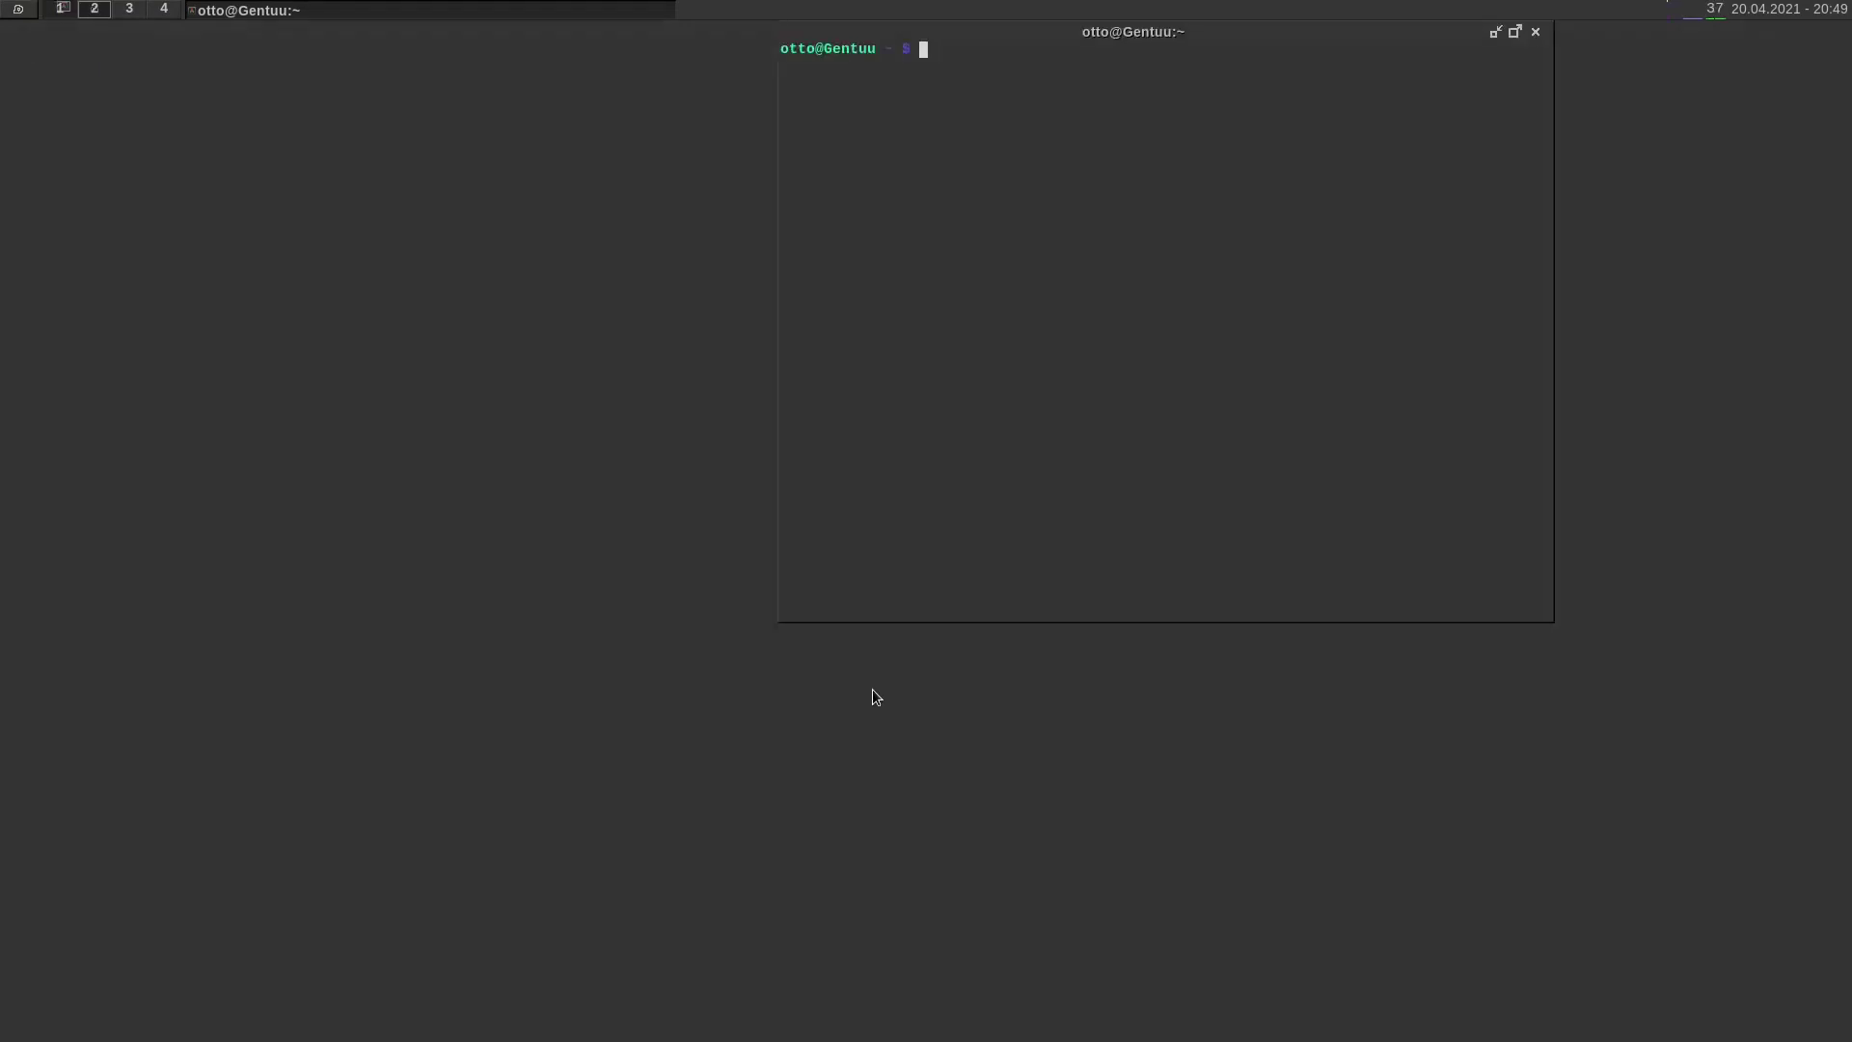
{"action": "key", "text": "super+c"}
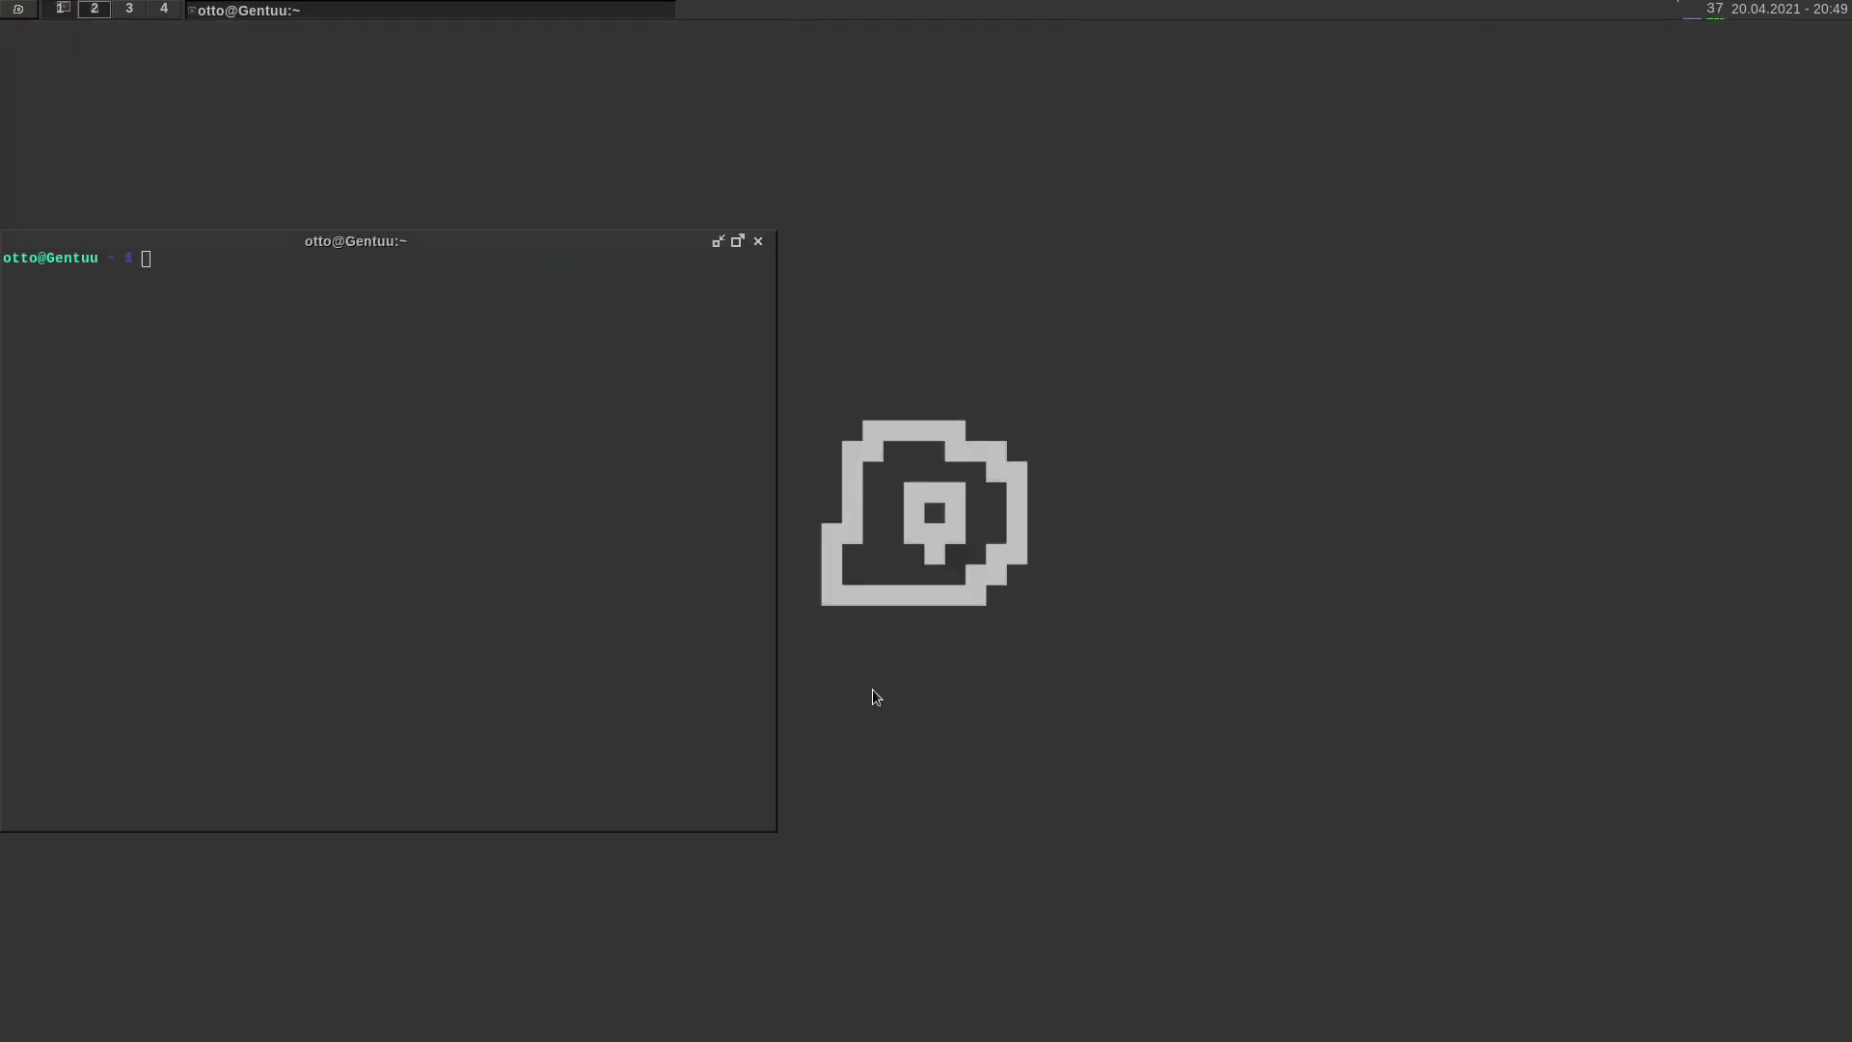
{"action": "key", "text": "super+Right"}
{"action": "key", "text": "super+Down"}
{"action": "key", "text": "super+Left"}
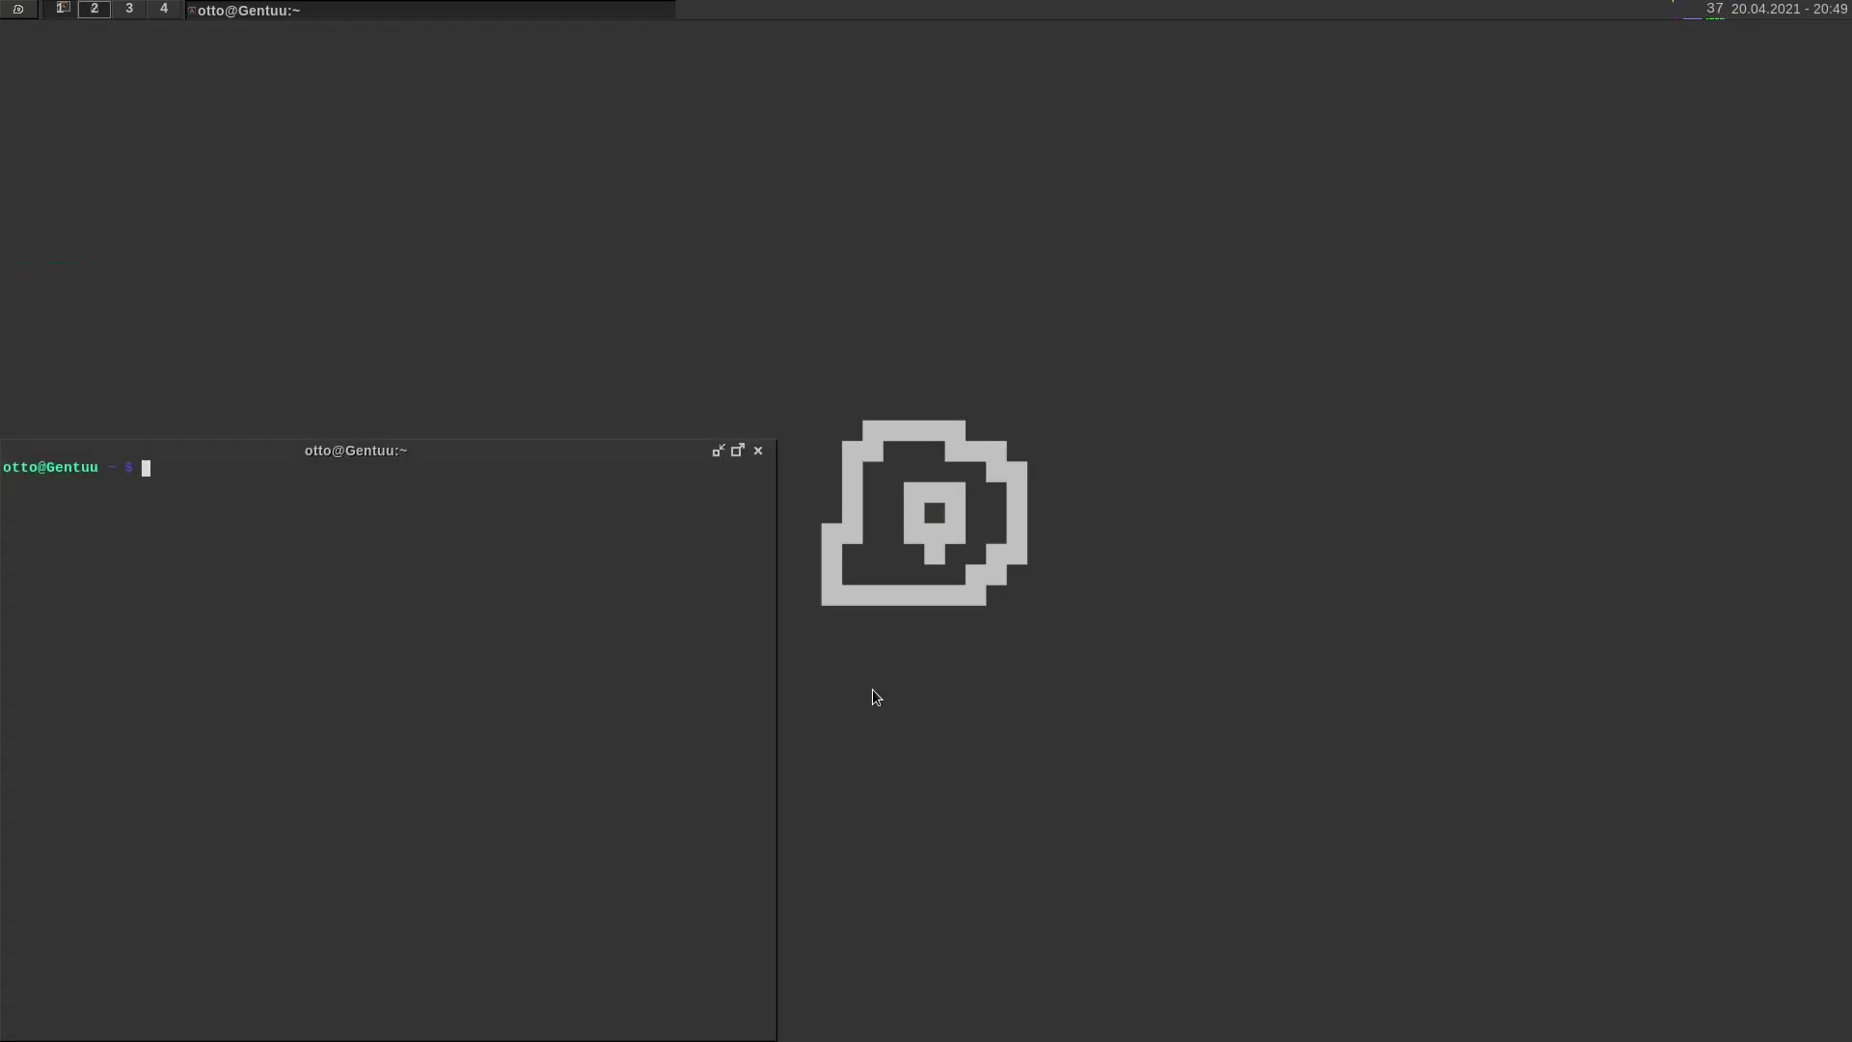
Step: Snap the terminal to various corners and edges, ending with it filling the right half
{"action": "key", "text": "super+c"}
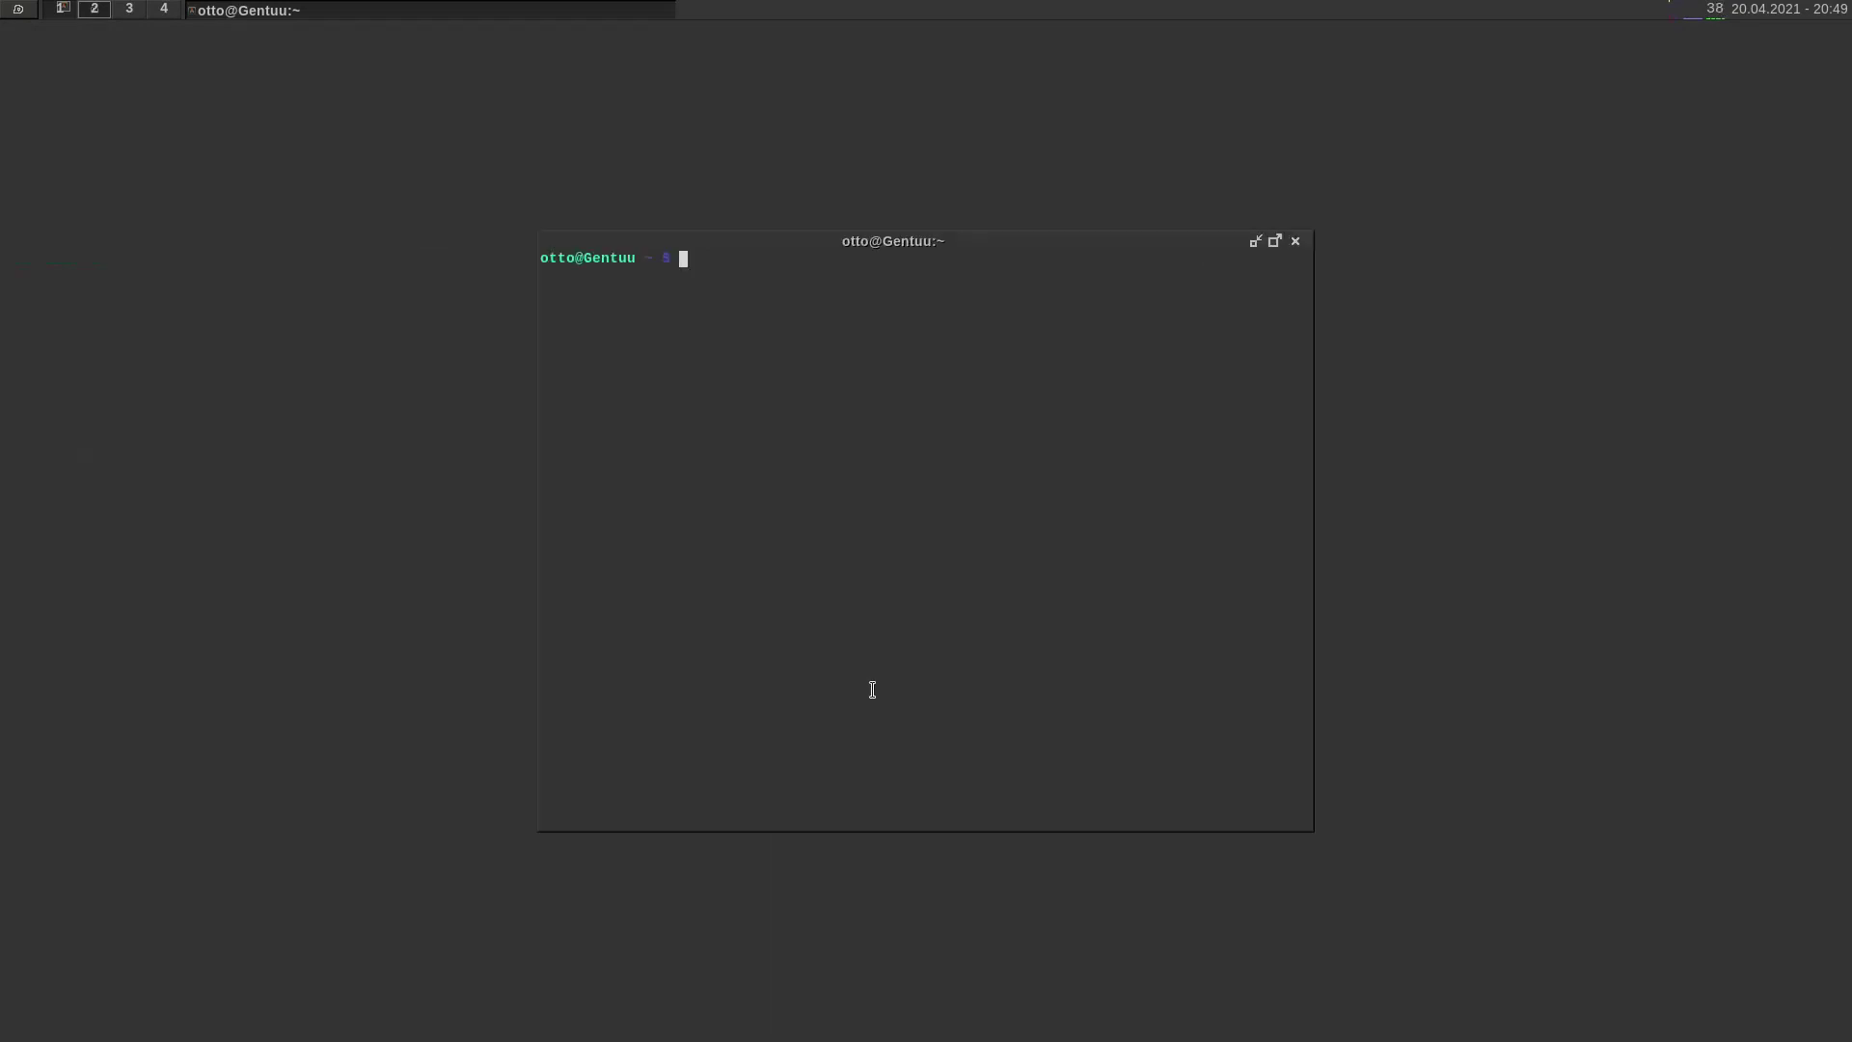
{"action": "key", "text": "super+Right"}
{"action": "key", "text": "super+Up"}
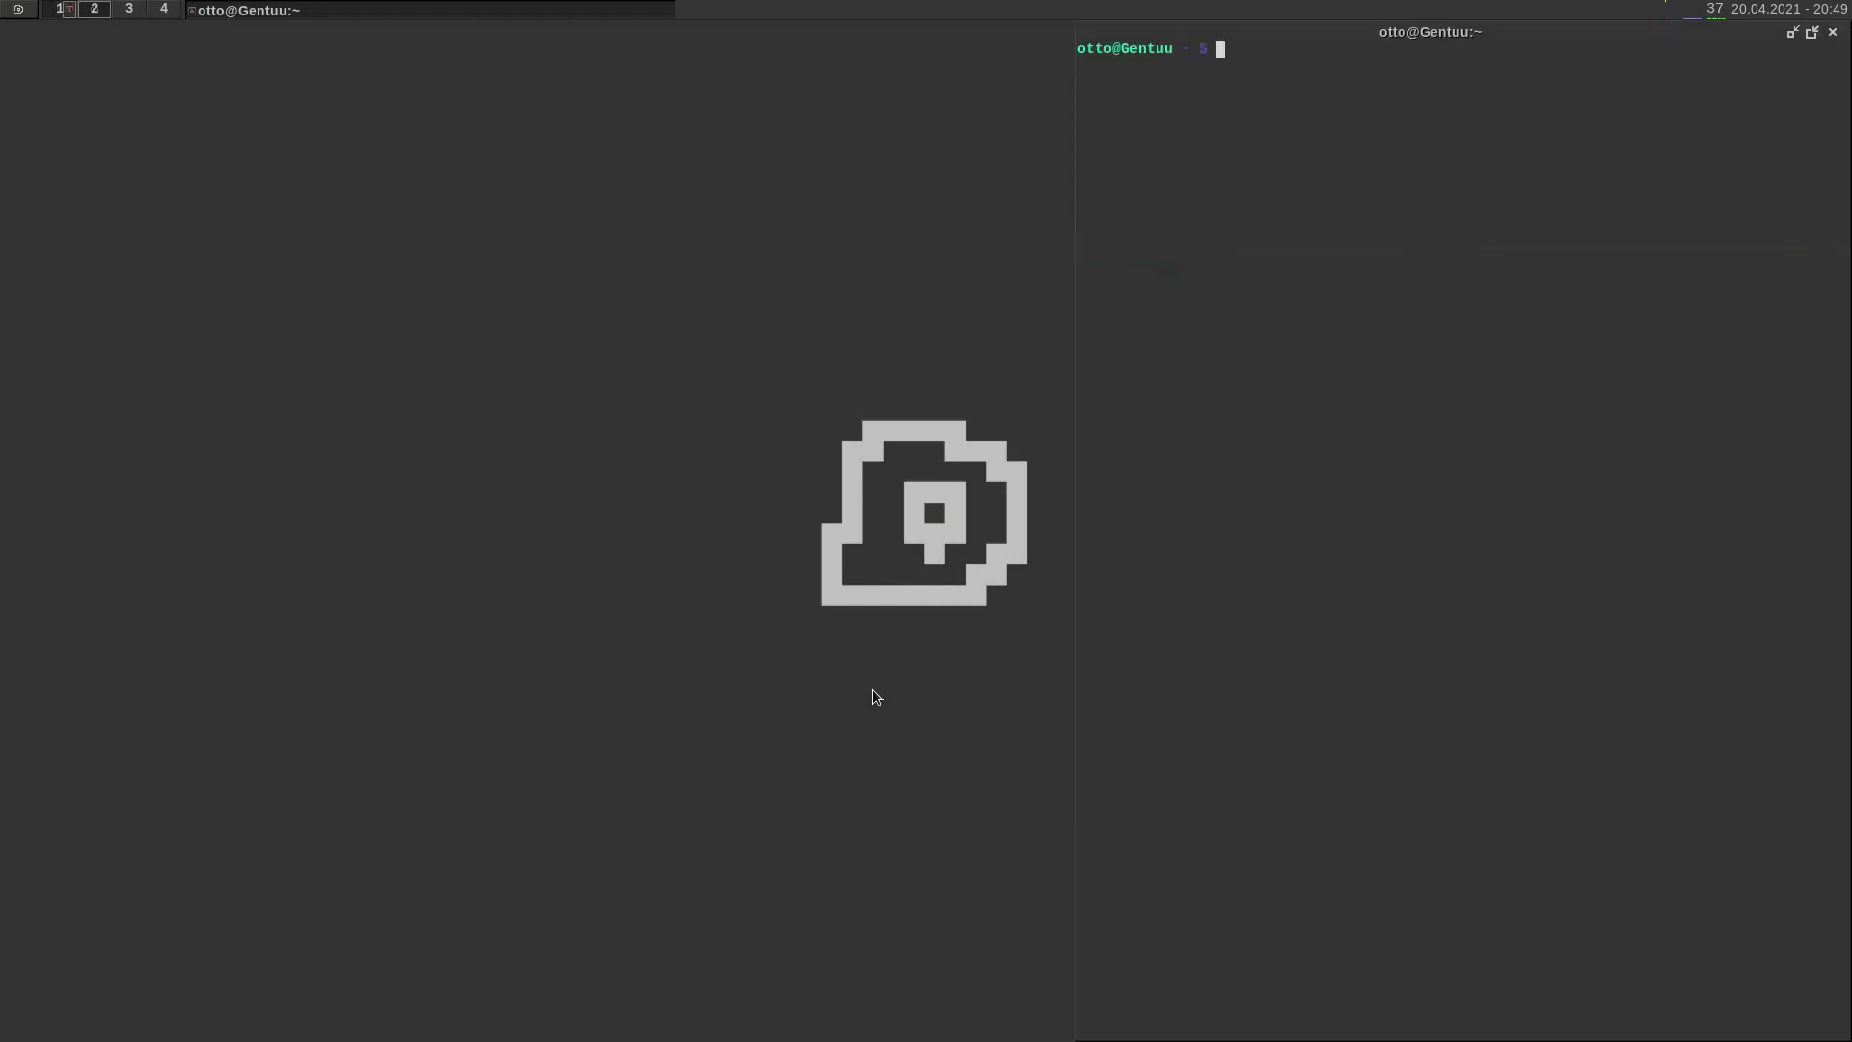
Step: Open a second terminal in the left half, then close both terminals with Ctrl+D
{"action": "key", "text": "ctrl+alt+t"}
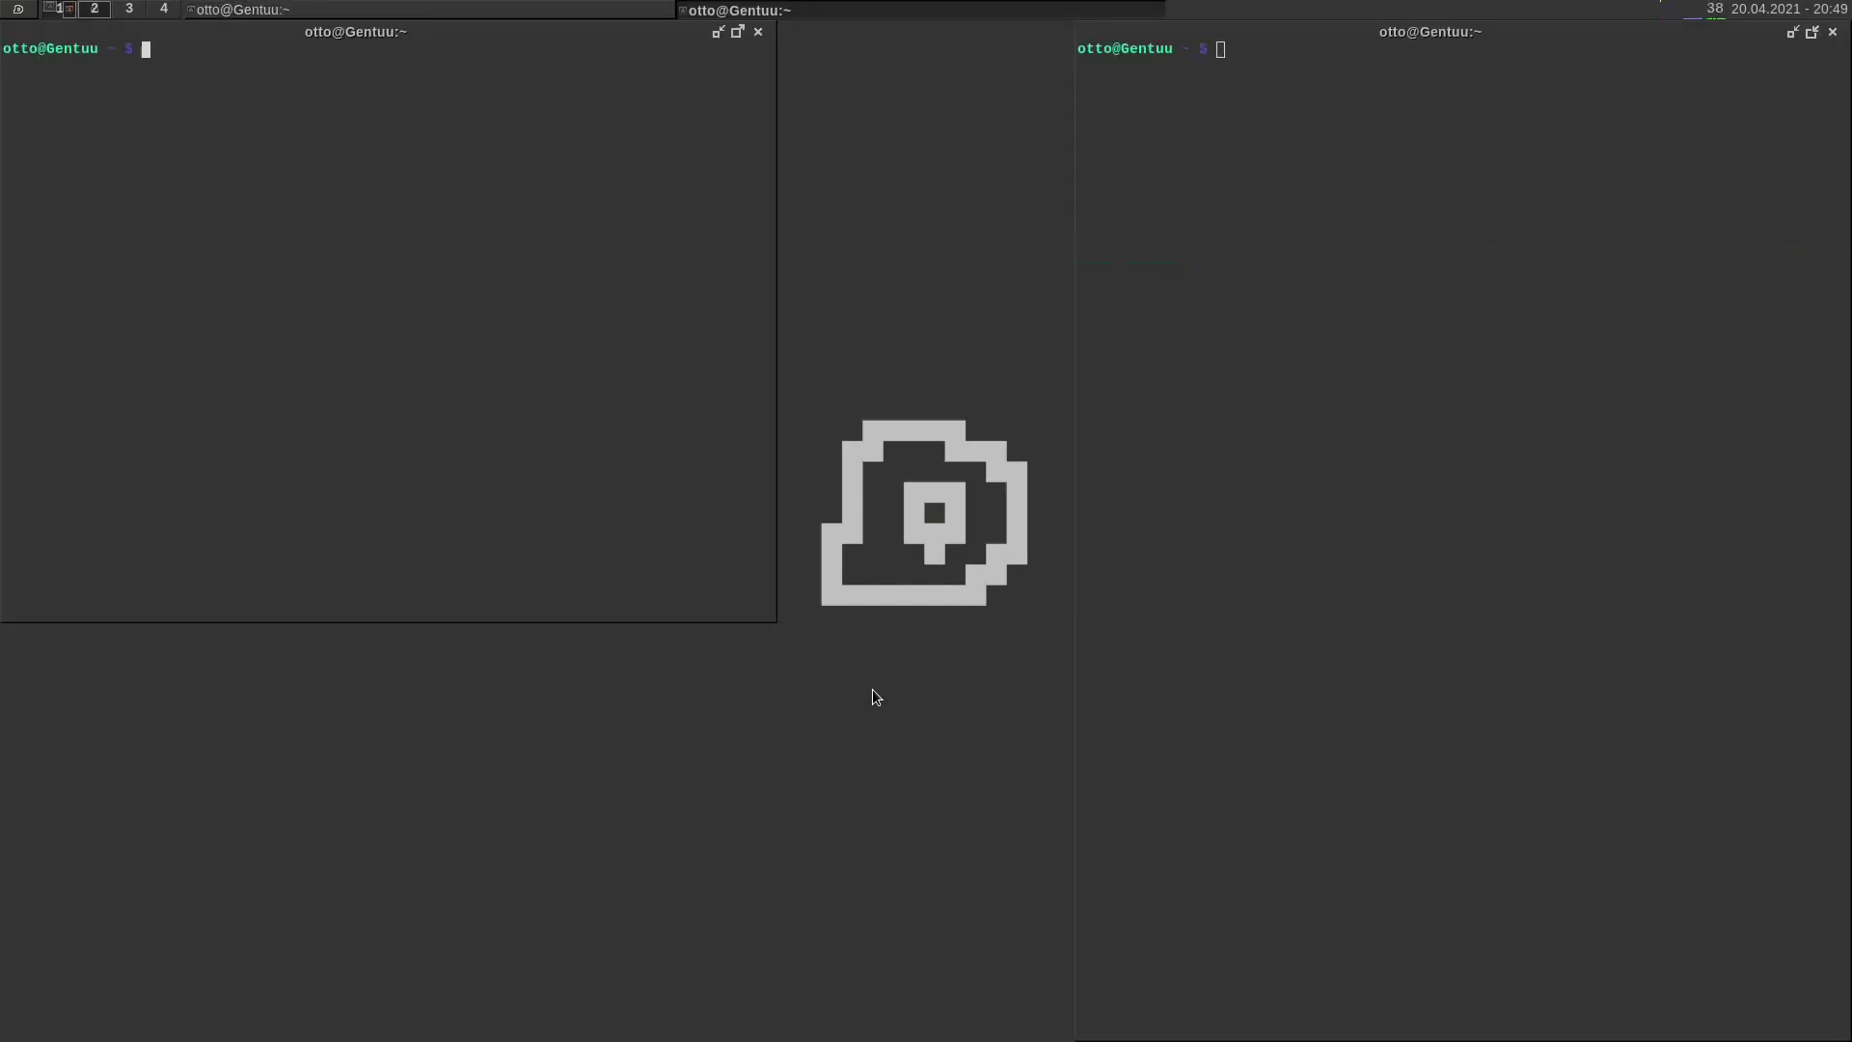
{"action": "key", "text": "super+Left"}
{"action": "key", "text": "super+Up"}
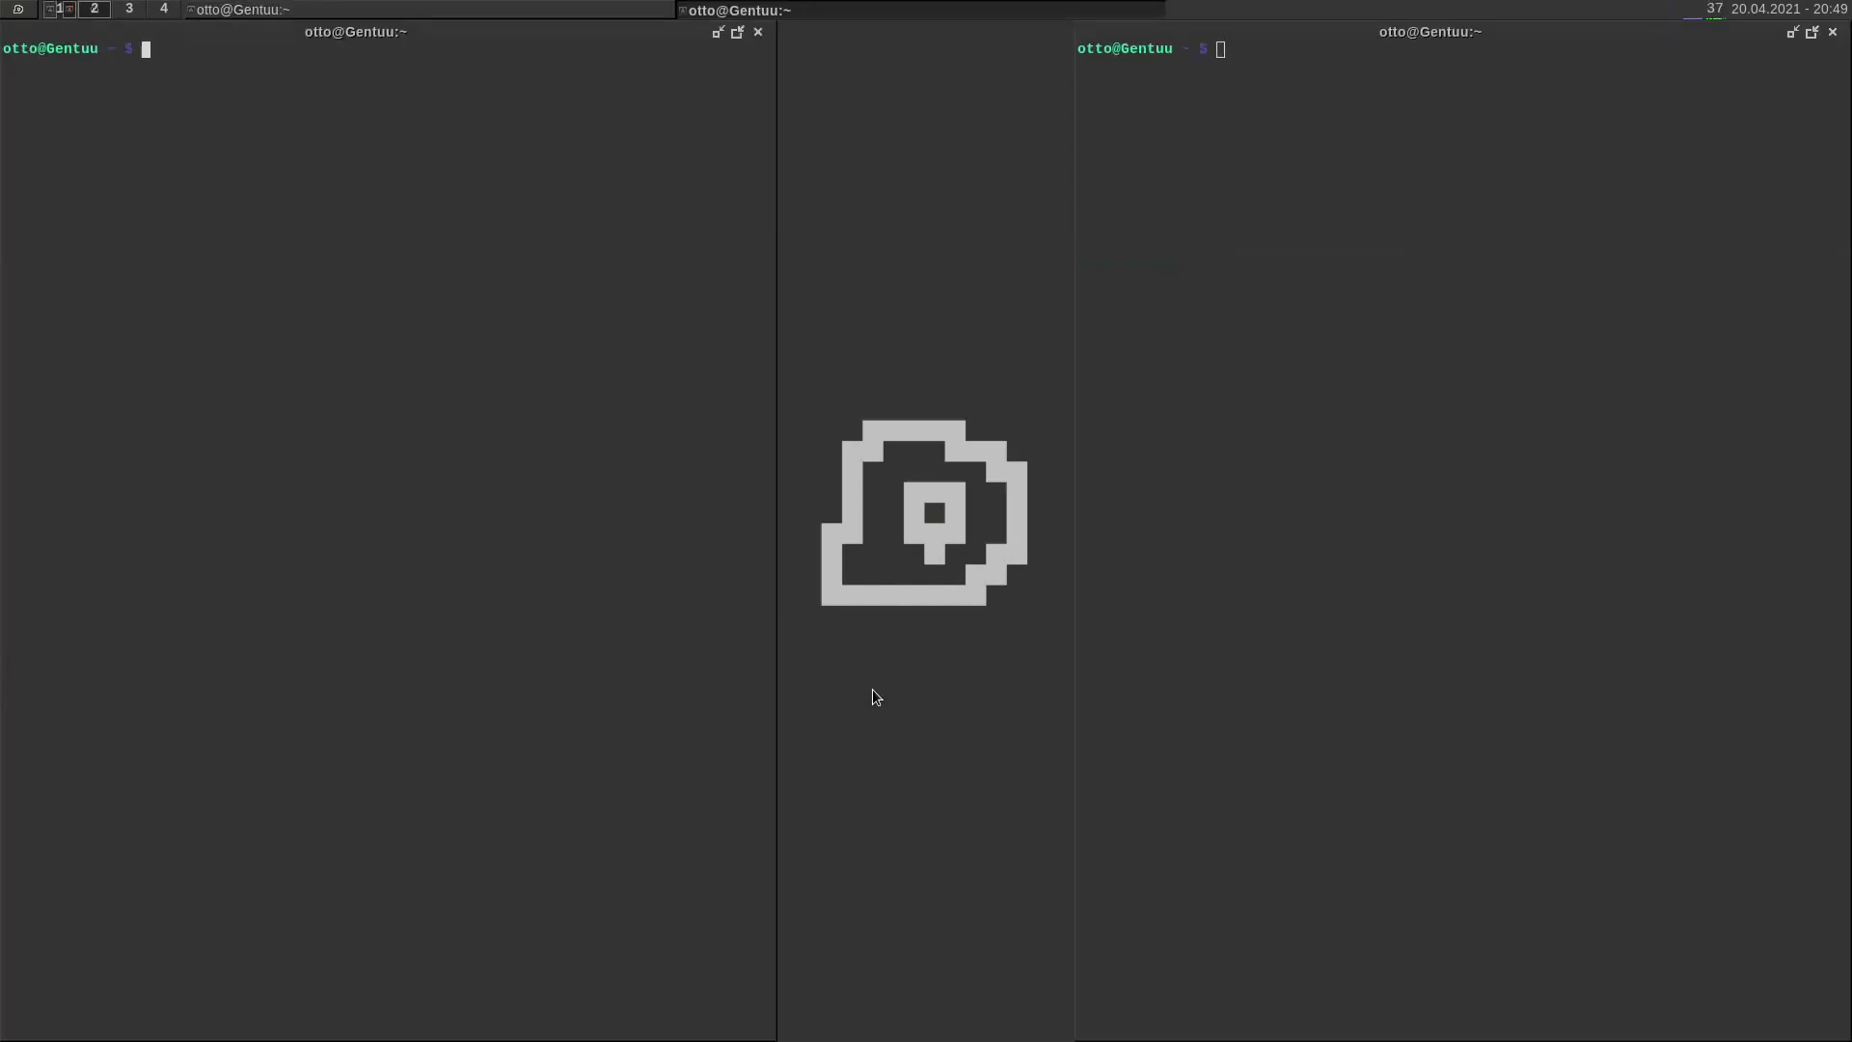
{"action": "key", "text": "ctrl+d"}
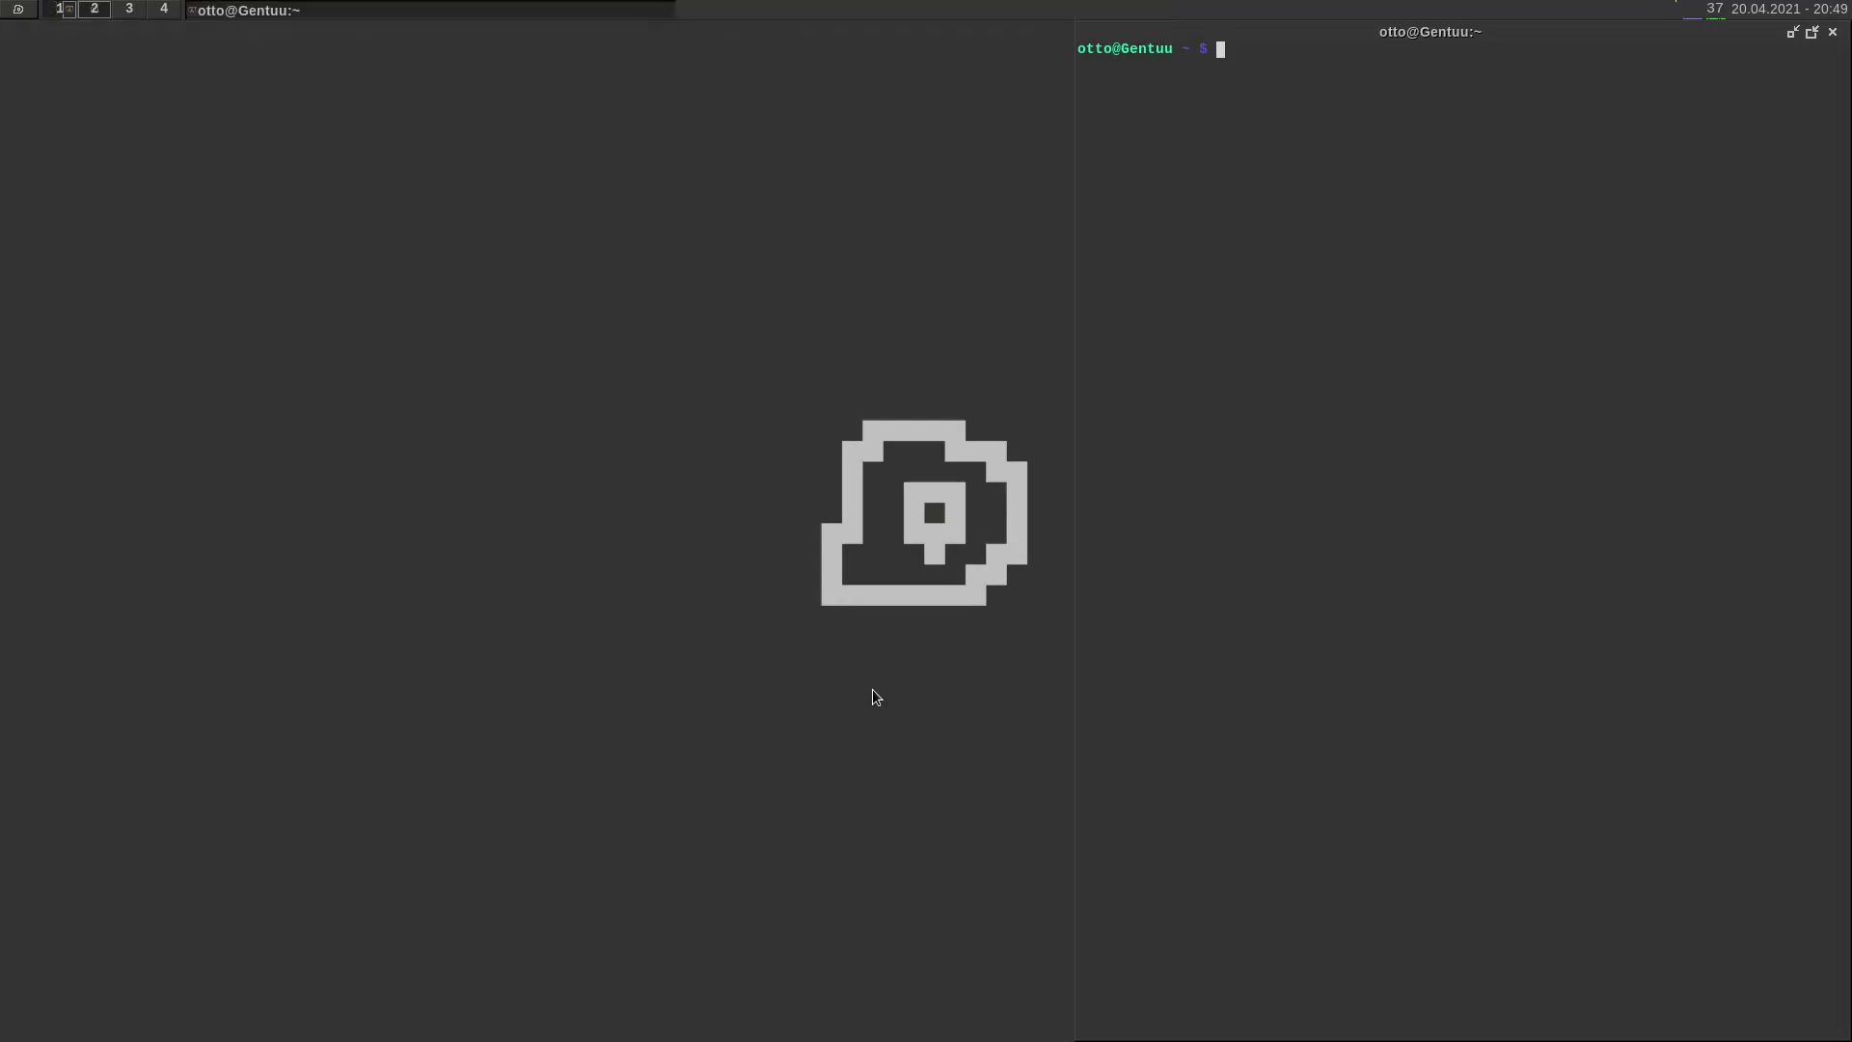
{"action": "key", "text": "ctrl+d"}
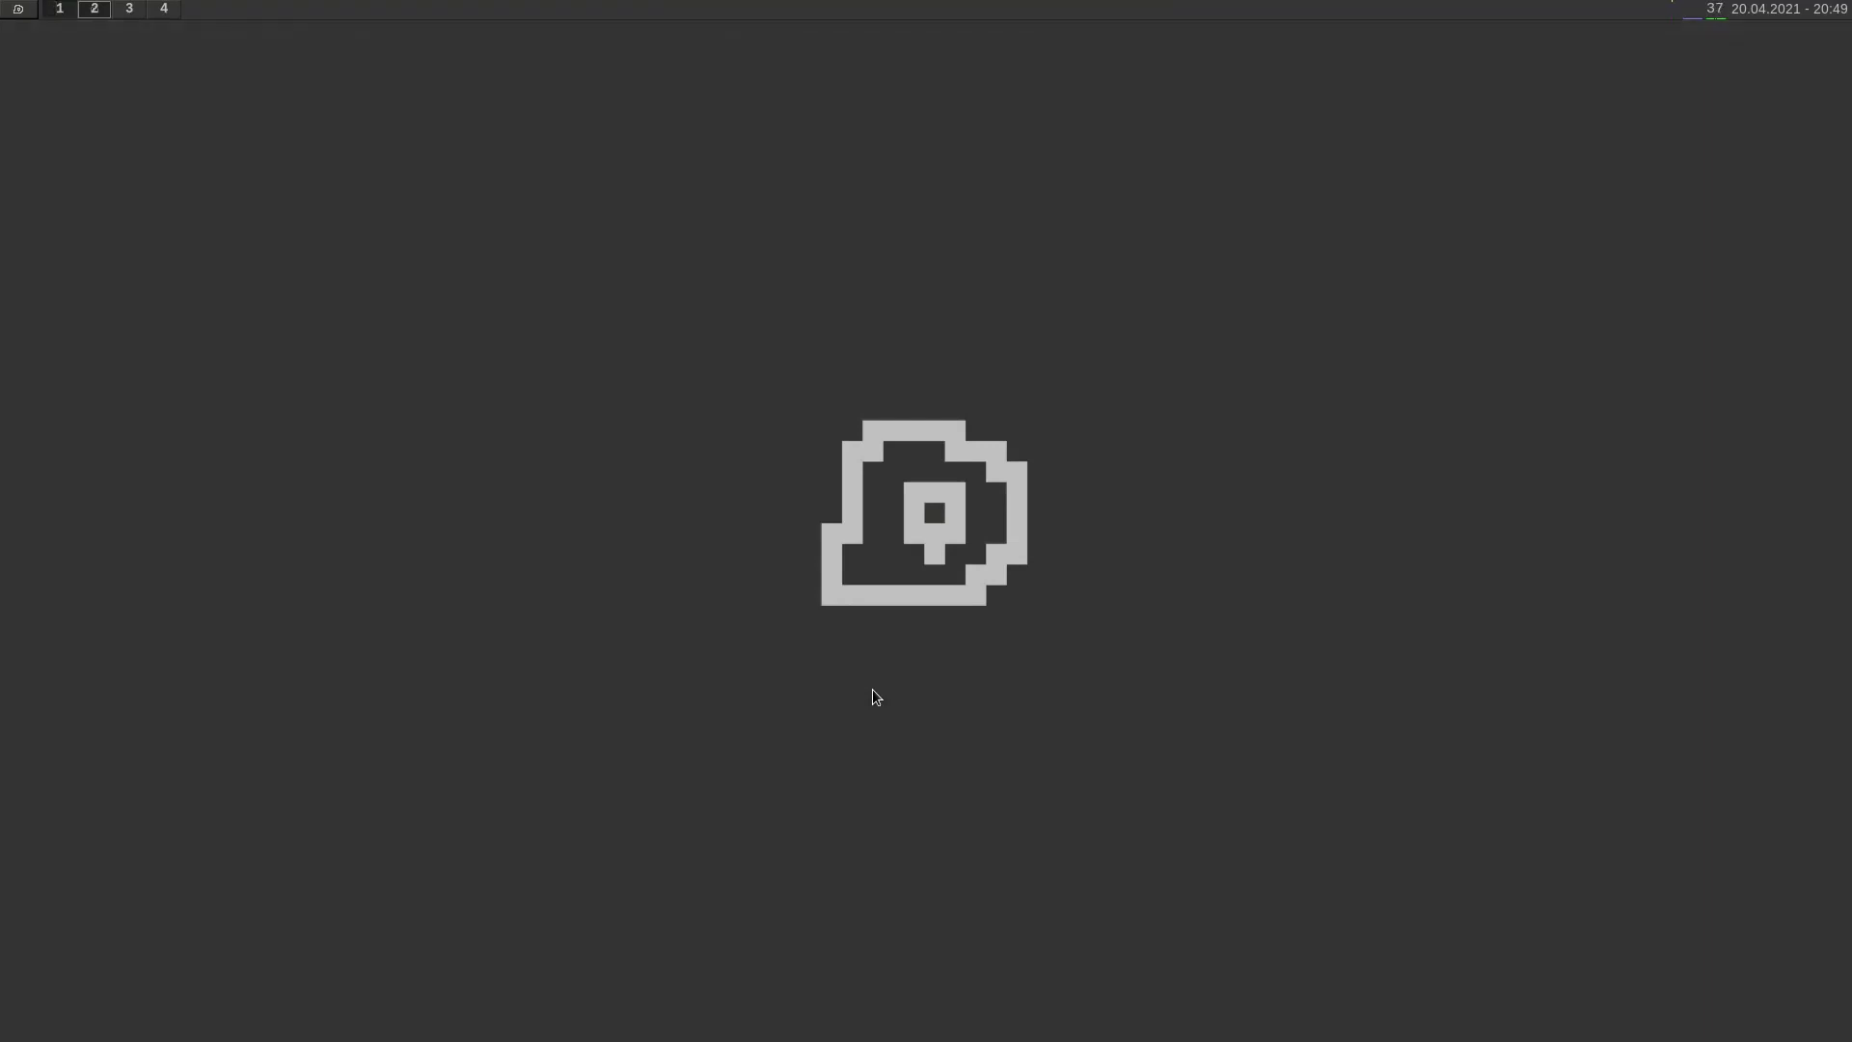
Step: Browse the start menu's Graphics and Network categories with the arrow keys, then close it
{"action": "key", "text": "super"}
{"action": "key", "text": "Down"}
{"action": "key", "text": "Down"}
{"action": "key", "text": "Down"}
{"action": "key", "text": "Down"}
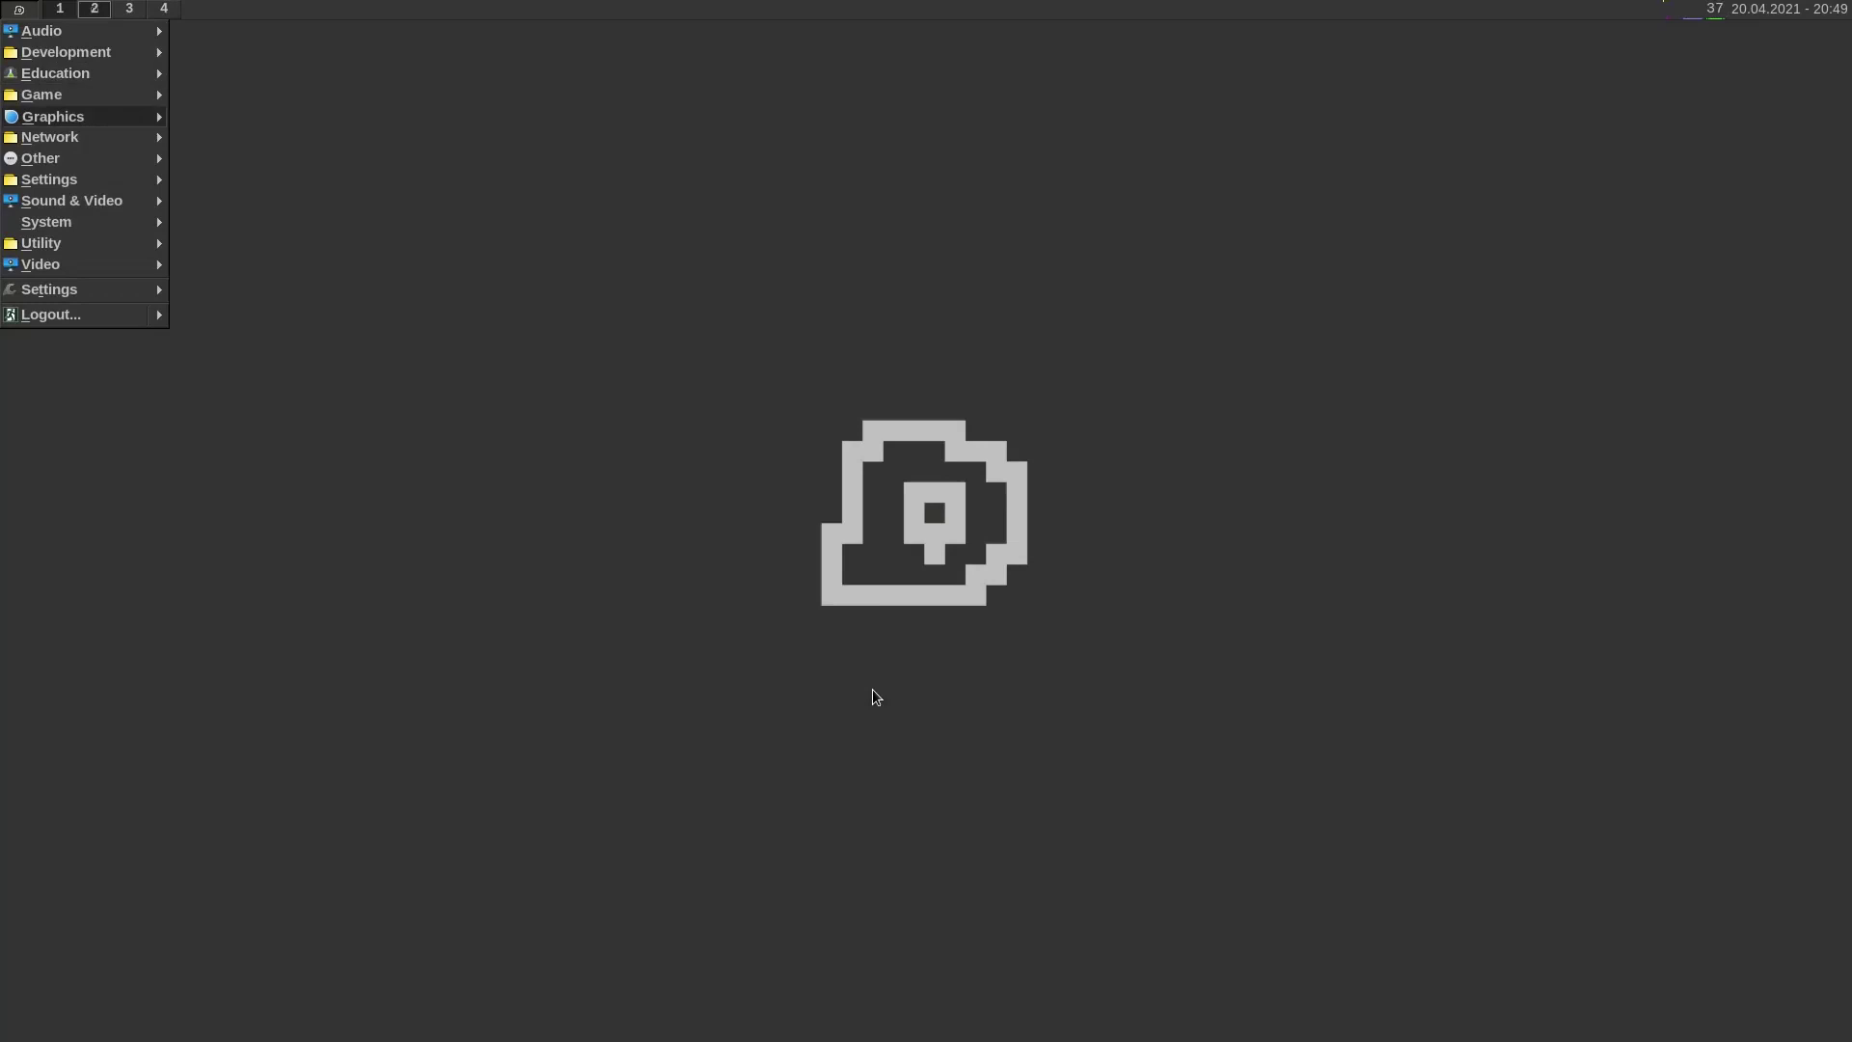
{"action": "key", "text": "Down"}
{"action": "key", "text": "Up"}
{"action": "key", "text": "Right"}
{"action": "key", "text": "Left"}
{"action": "key", "text": "Down"}
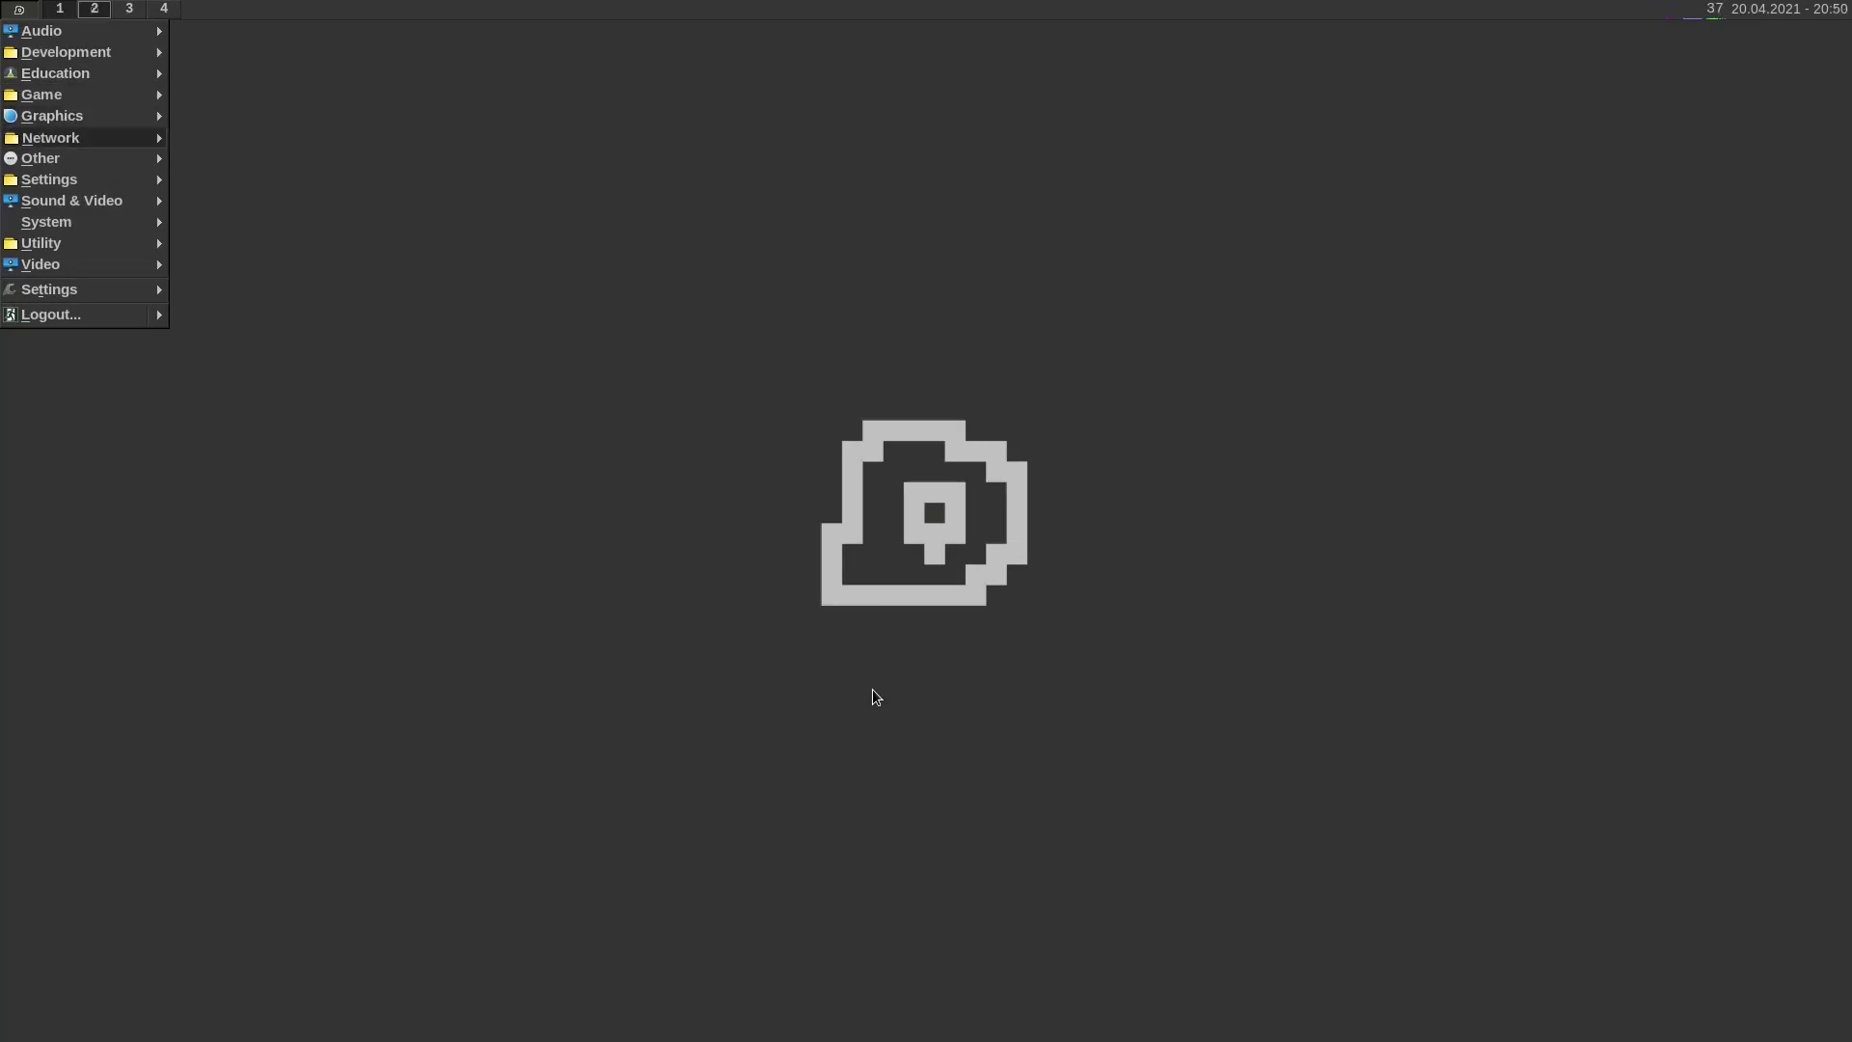
{"action": "key", "text": "Right"}
{"action": "key", "text": "Down"}
{"action": "key", "text": "Right"}
{"action": "key", "text": "Left"}
{"action": "key", "text": "Up"}
{"action": "key", "text": "Left"}
{"action": "key", "text": "Up"}
{"action": "key", "text": "Escape"}
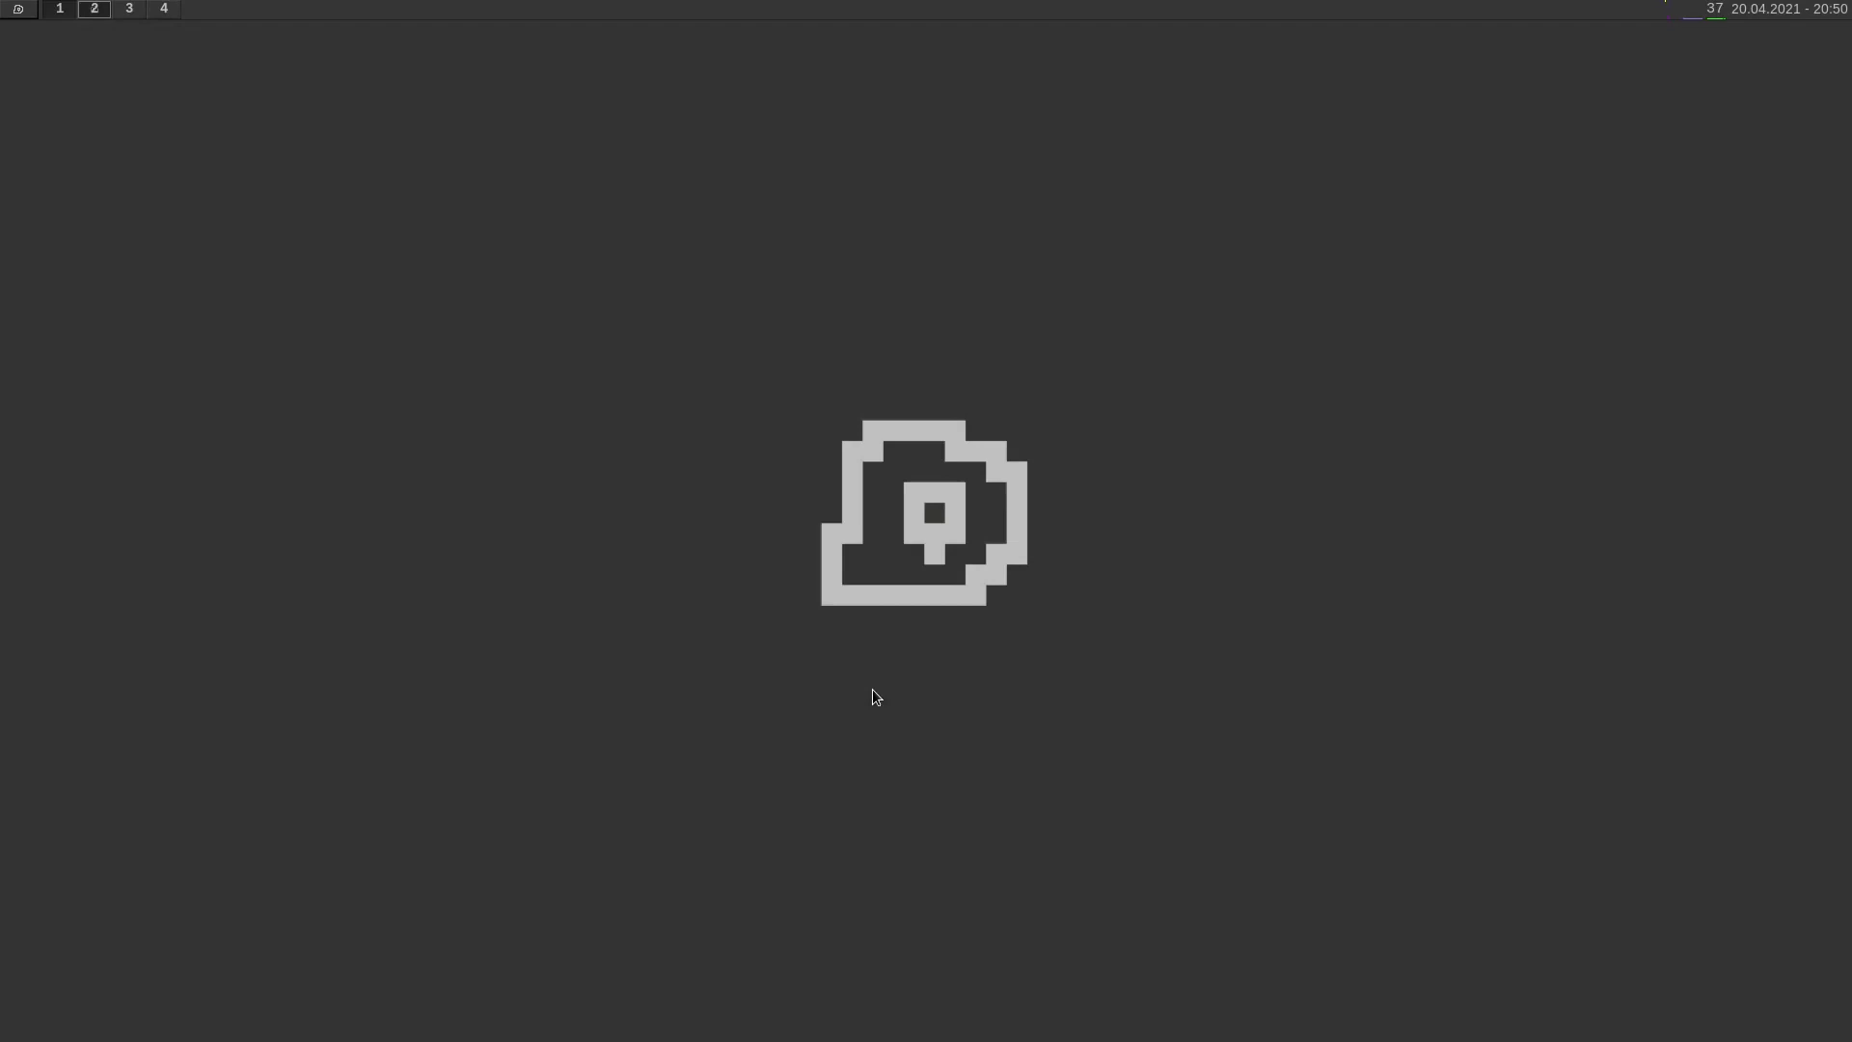
Step: Reopen the application menu and show the System category's entries
{"action": "key", "text": "super"}
{"action": "mouse_move", "coordinate": [136, 183]}
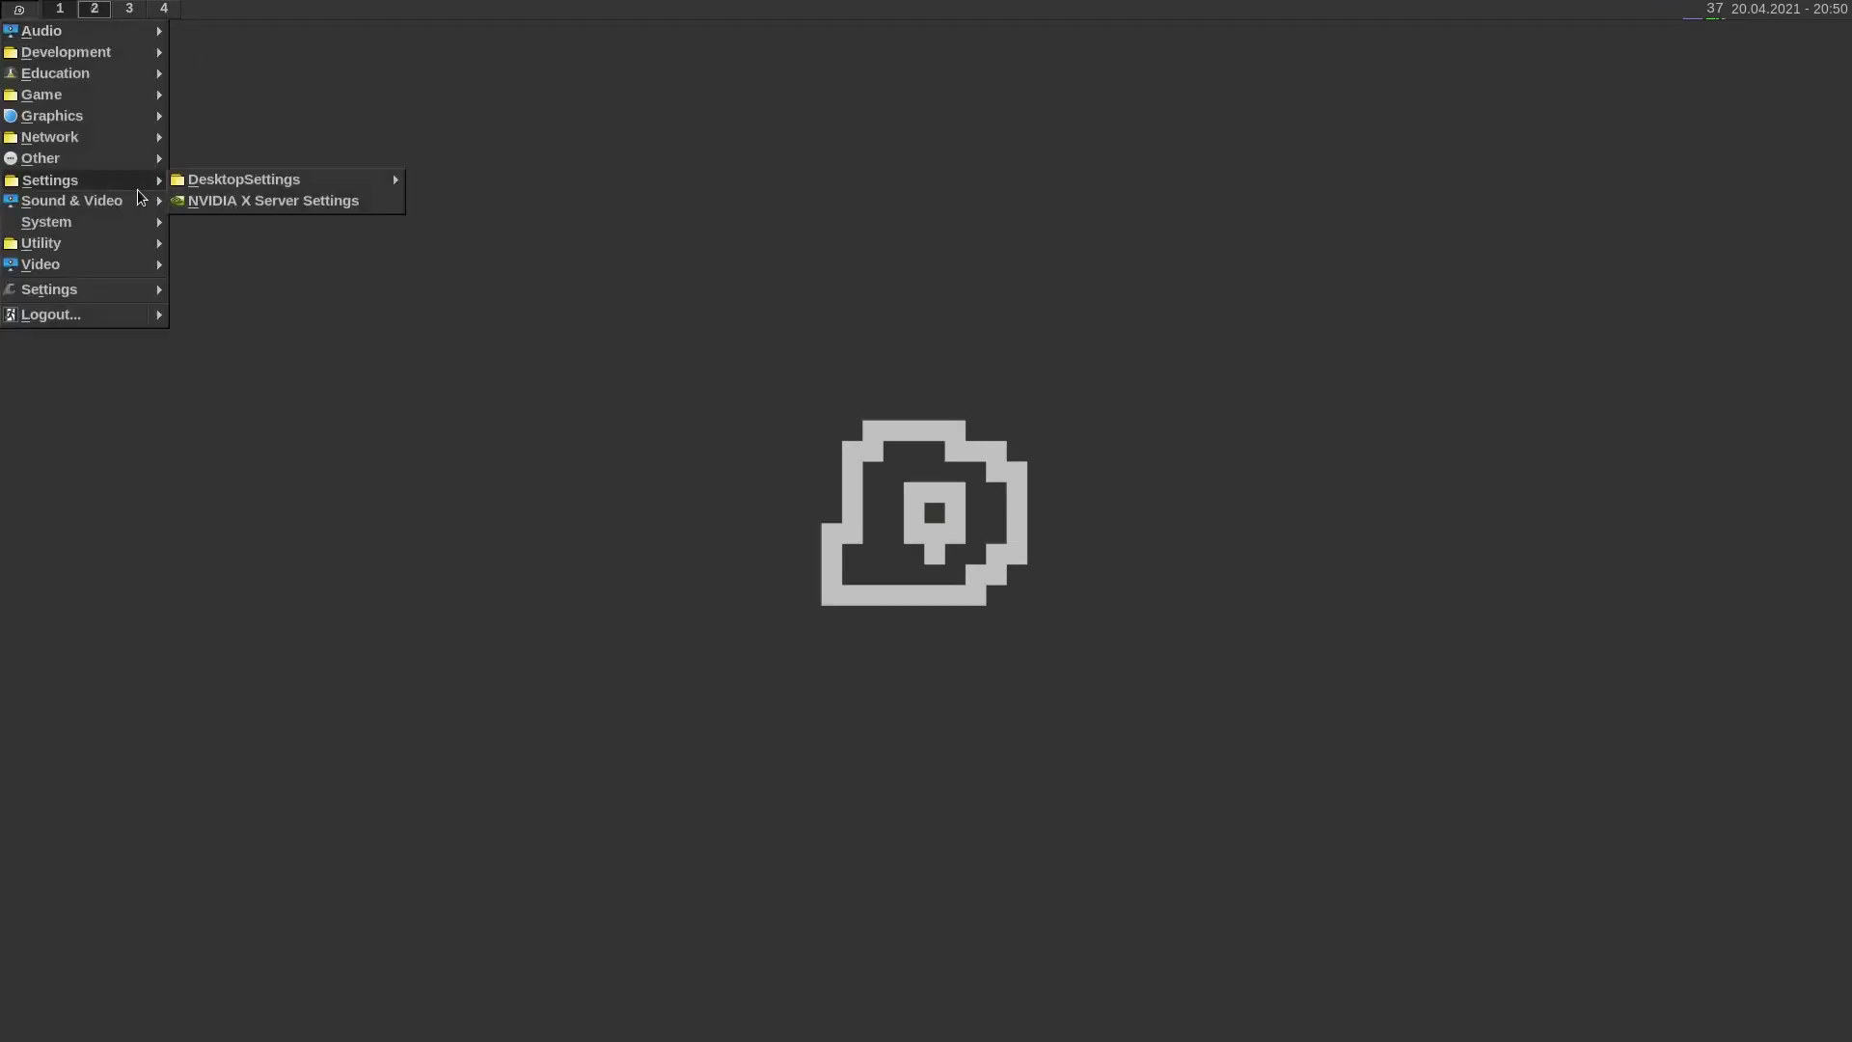
{"action": "mouse_move", "coordinate": [74, 220]}
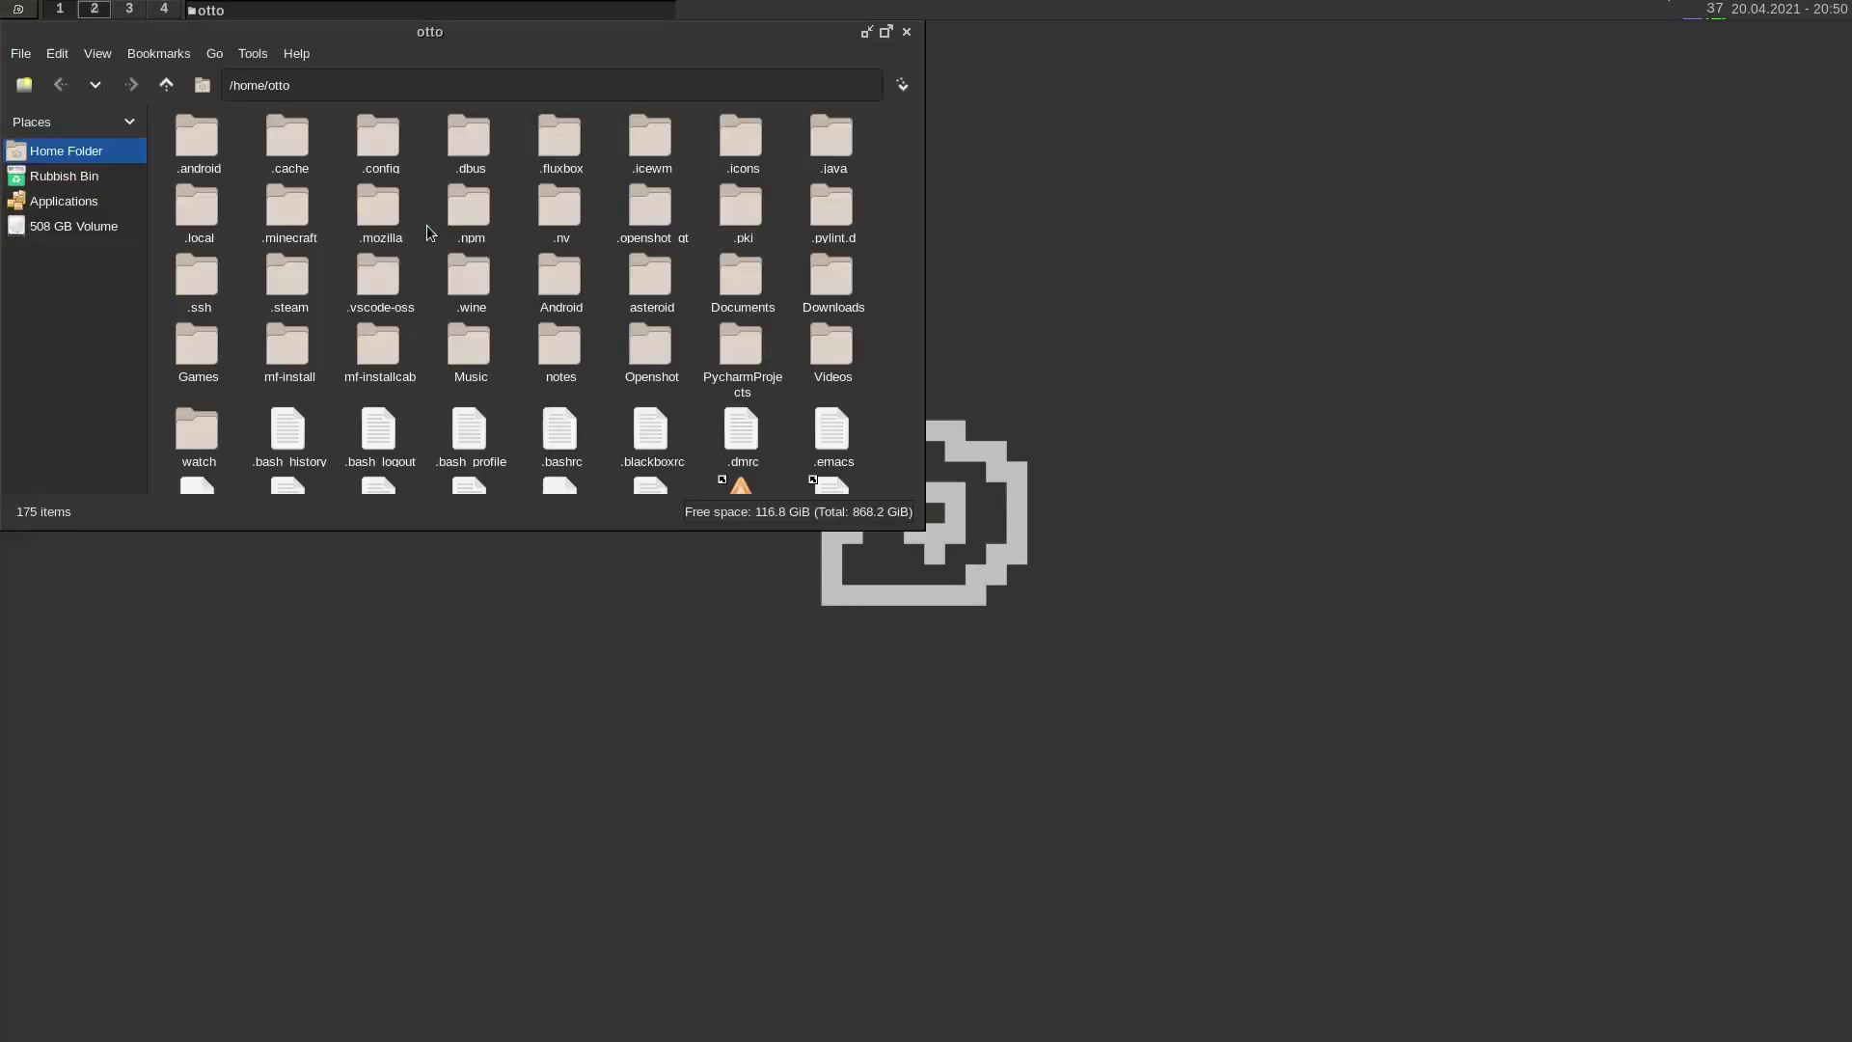
Step: Open the .icewm folder from the home folder in PCManFM
{"action": "double_click", "coordinate": [633, 149]}
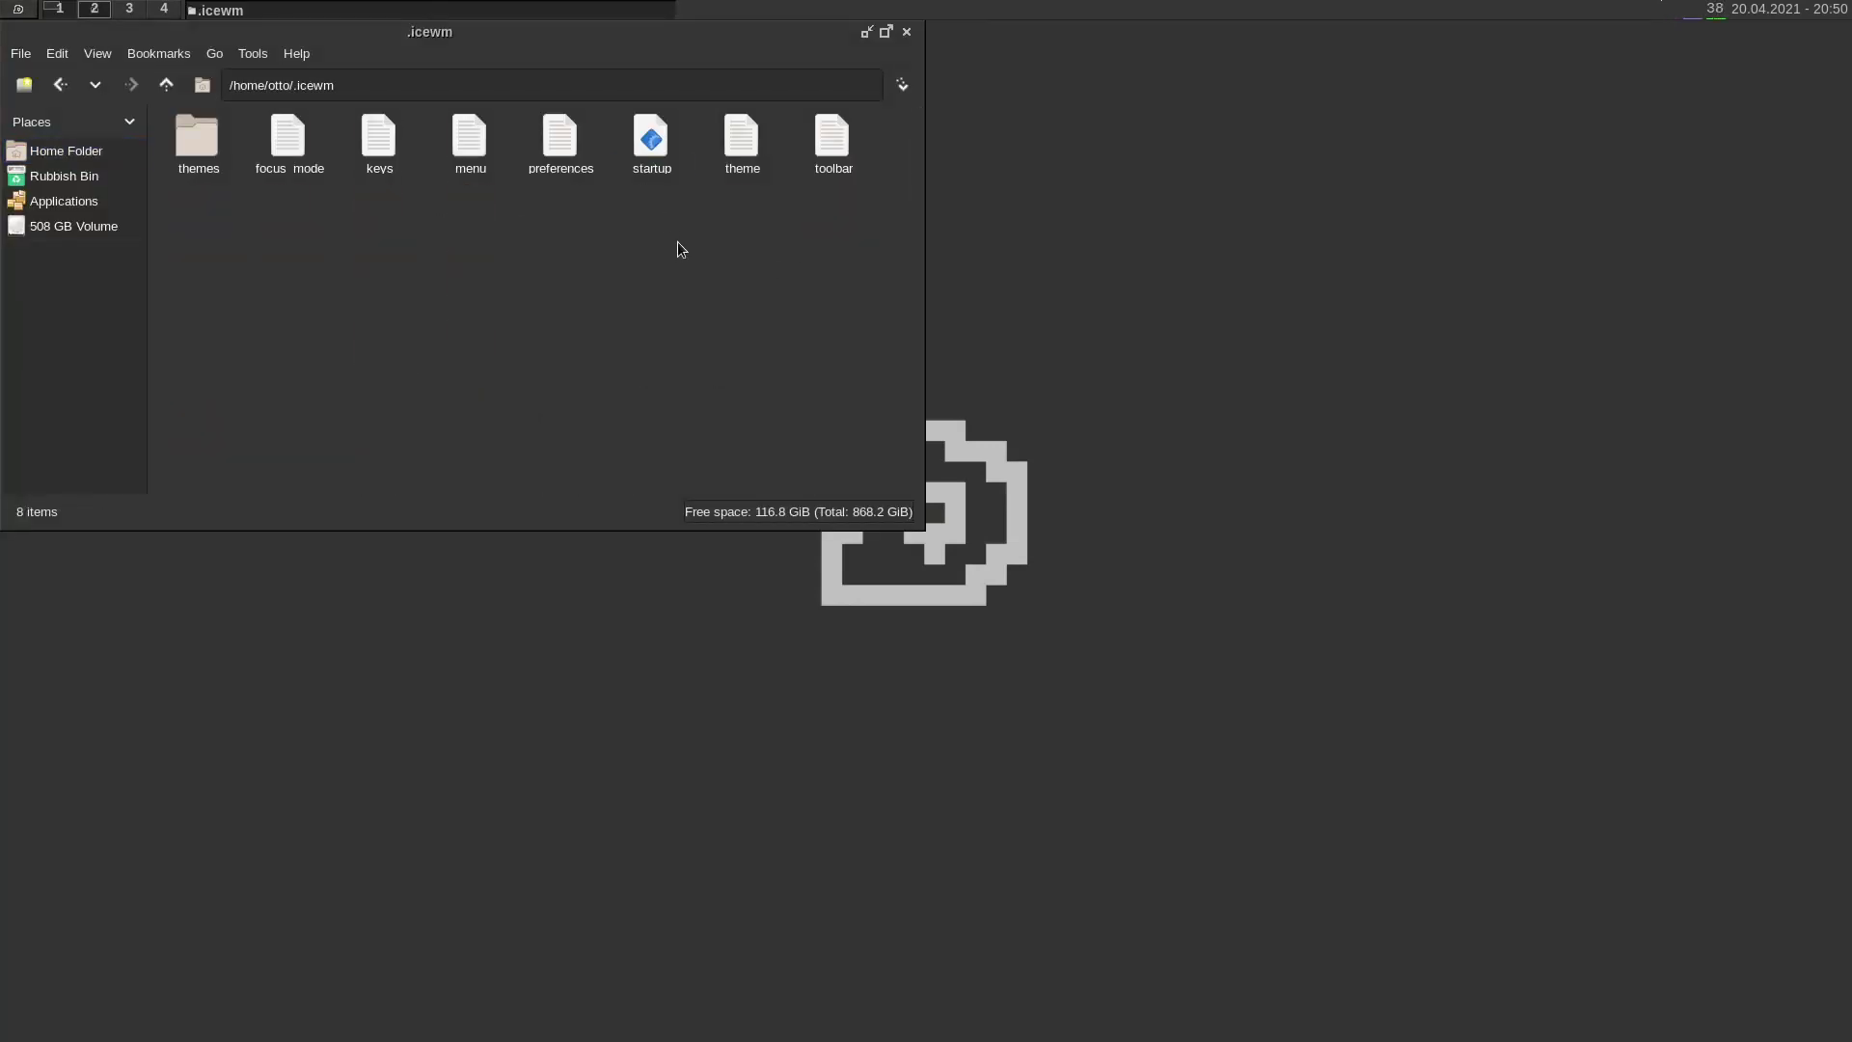
Step: Open the preferences file in a maximised VSCodium window
{"action": "double_click", "coordinate": [541, 143]}
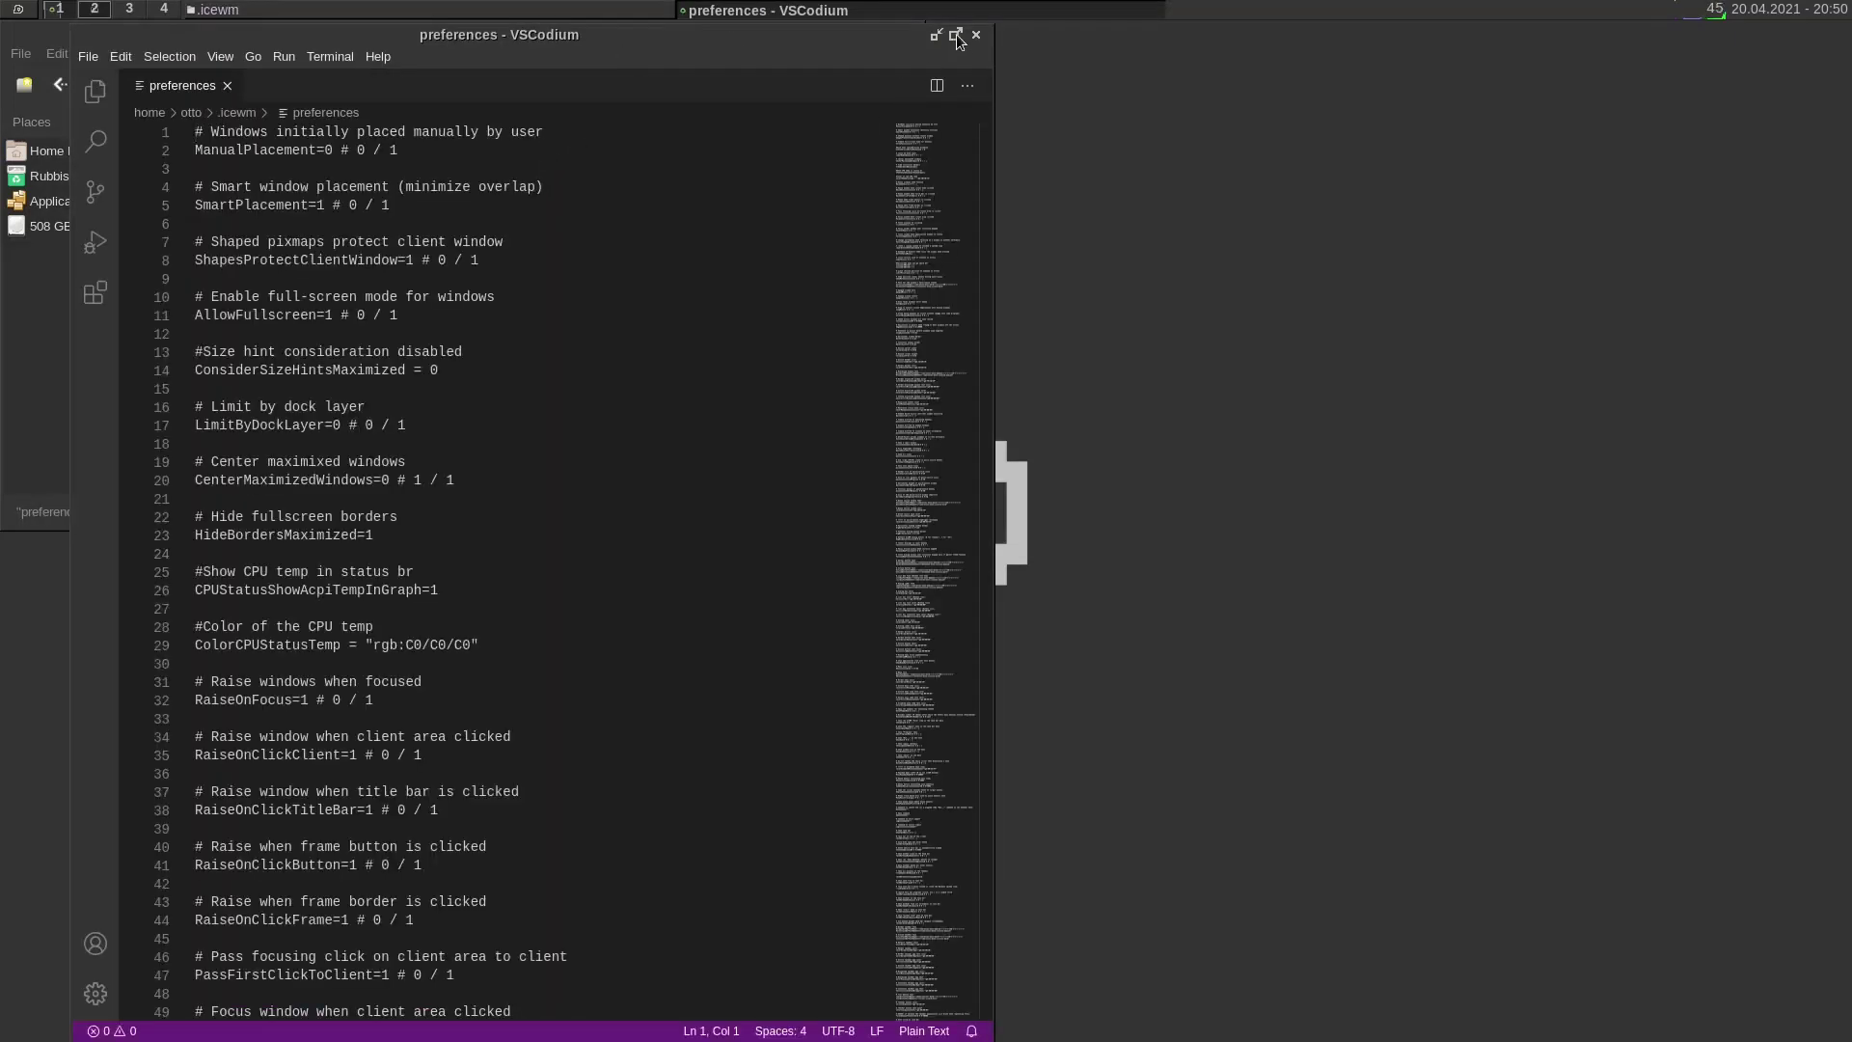
{"action": "left_click", "coordinate": [955, 35]}
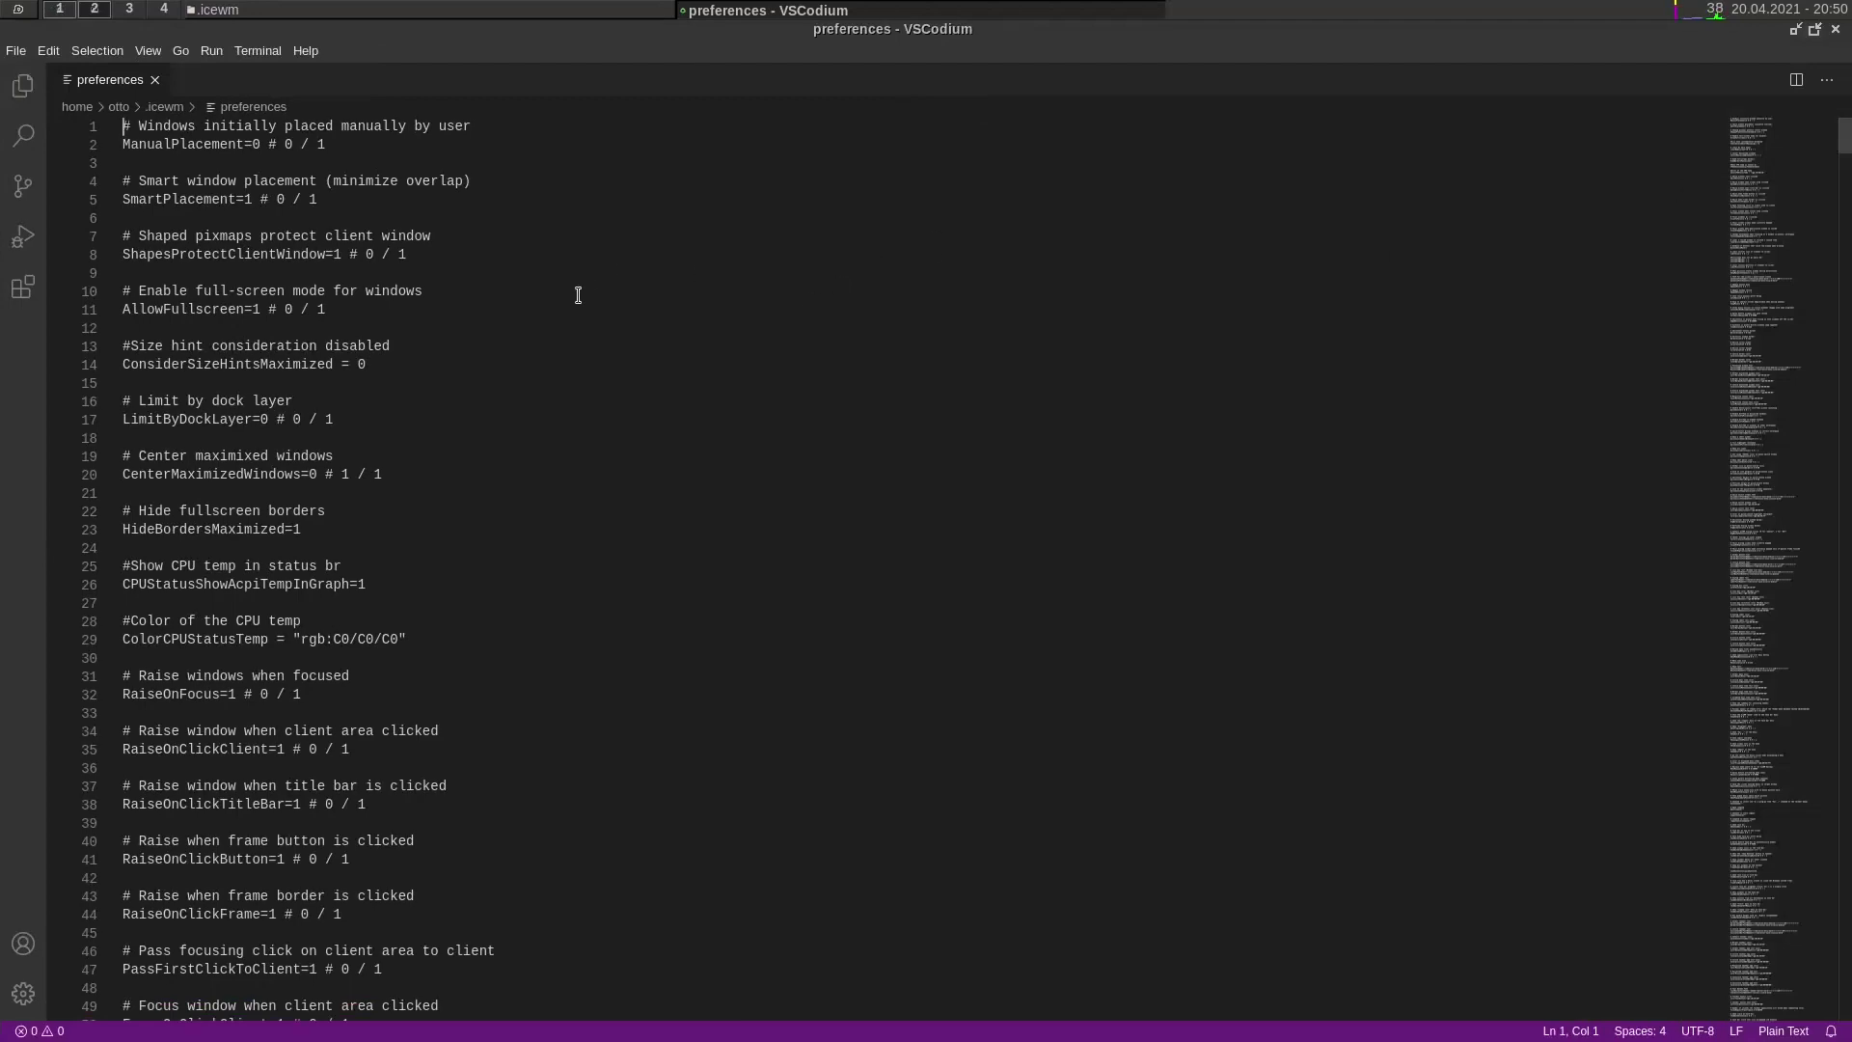
{"action": "scroll", "coordinate": [559, 294], "scroll_direction": "down", "scroll_amount": 14}
{"action": "scroll", "coordinate": [680, 300], "scroll_direction": "up", "scroll_amount": 14}
Step: Highlight the line 1 comment and the ManualPlacement setting on line 2
{"action": "left_click_drag", "start_coordinate": [472, 126], "coordinate": [136, 124]}
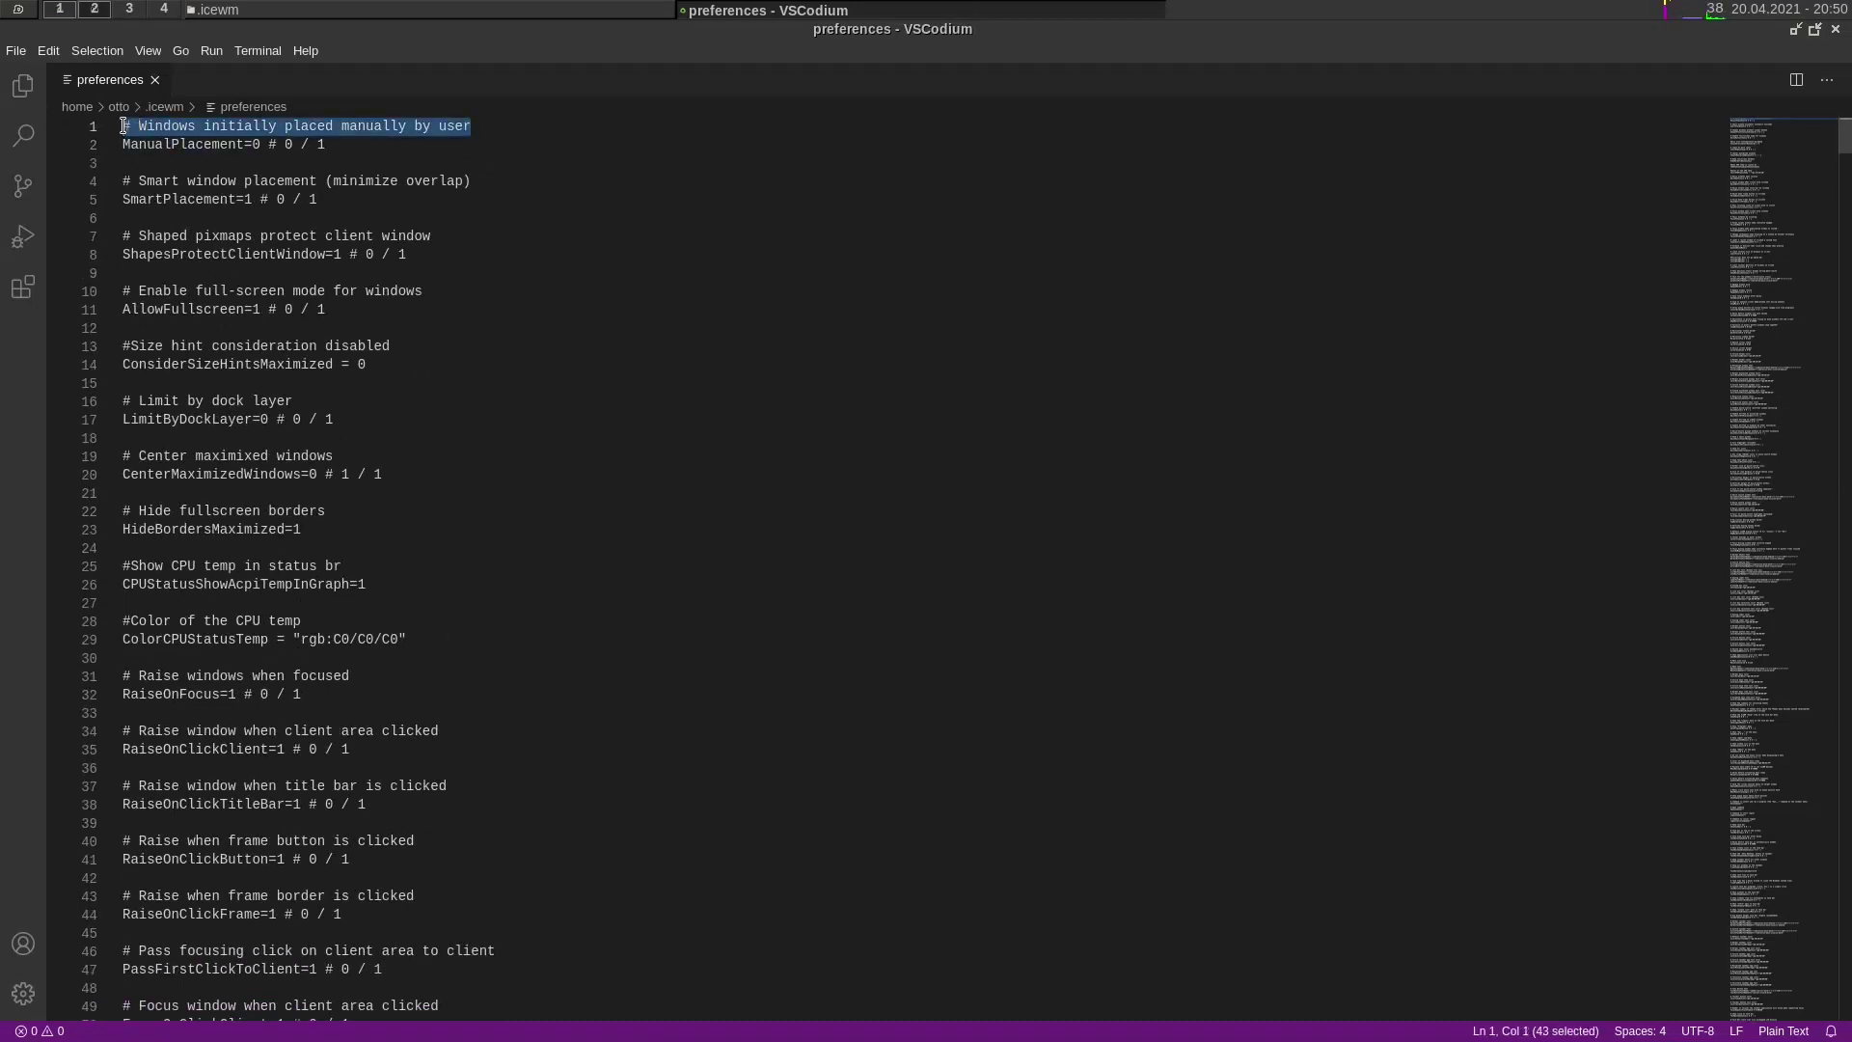
{"action": "left_click", "coordinate": [545, 137]}
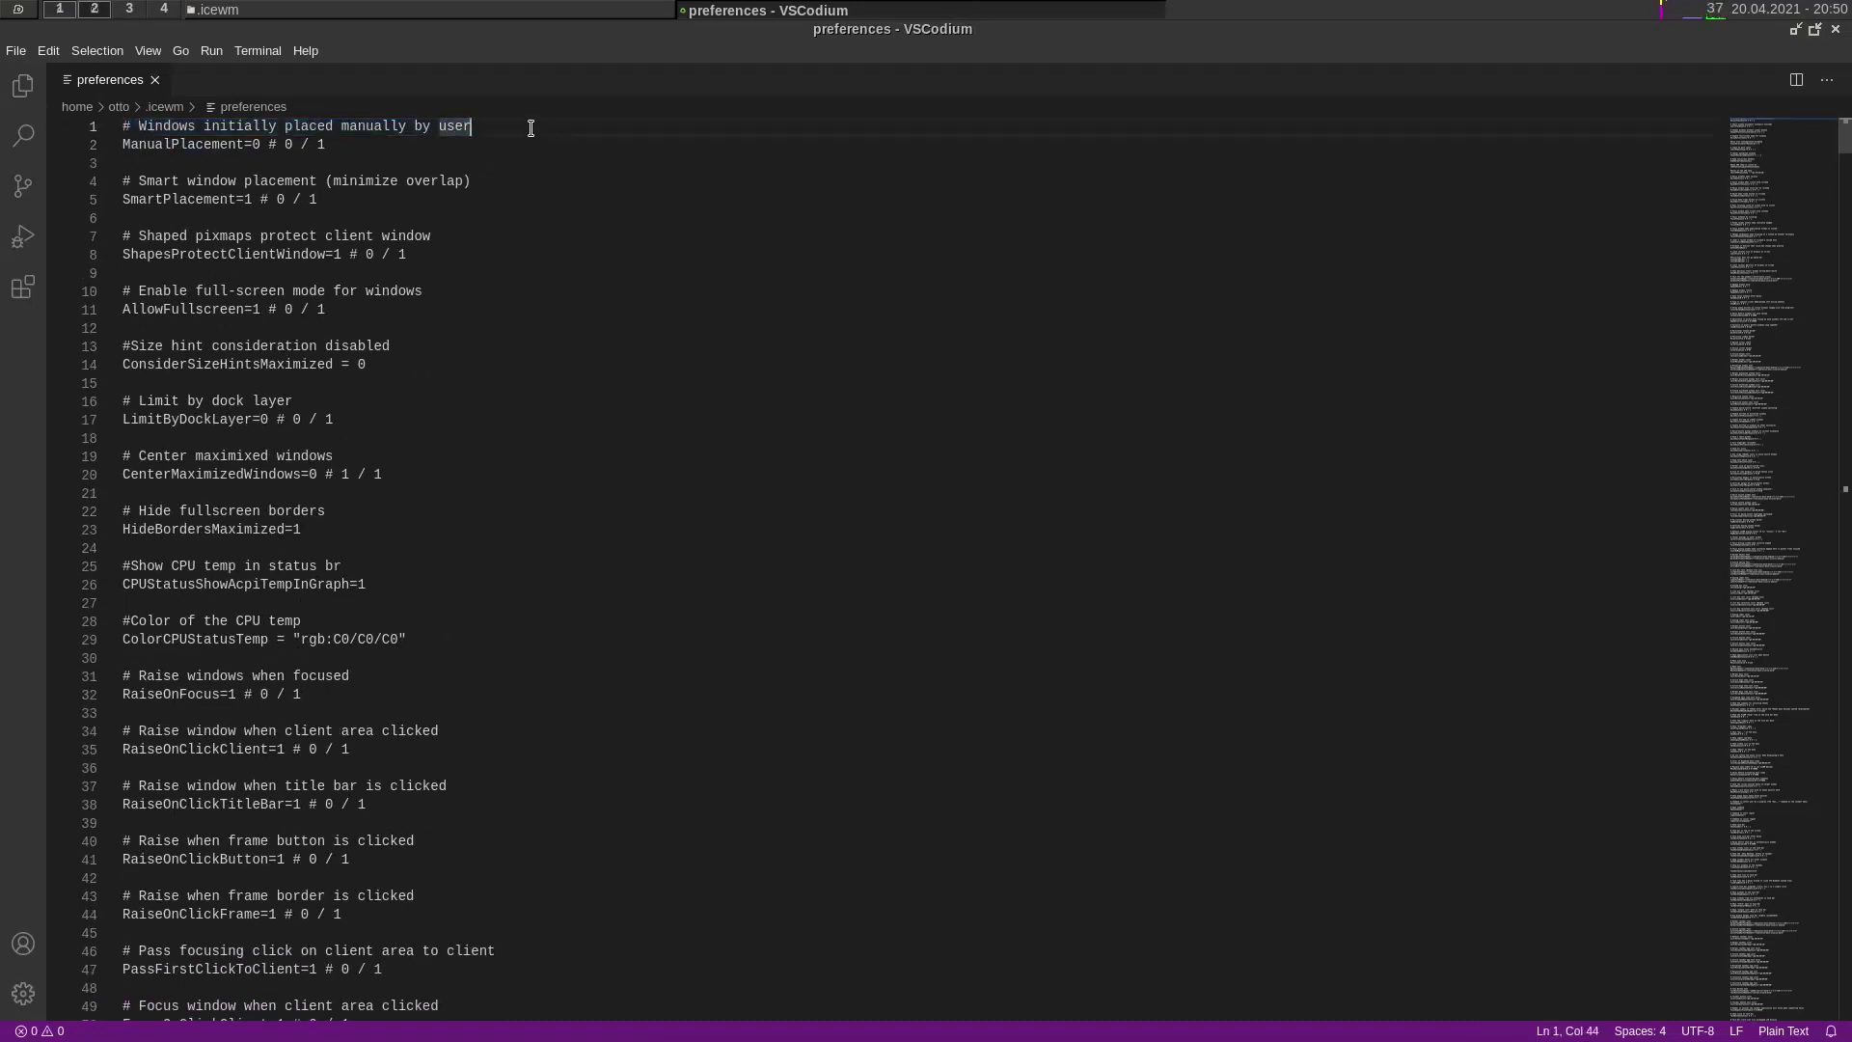
{"action": "left_click_drag", "start_coordinate": [354, 147], "coordinate": [107, 151]}
{"action": "left_click", "coordinate": [258, 143]}
Step: Scroll down to highlight the font value on line 84 and status text colour on line 149
{"action": "scroll", "coordinate": [319, 463], "scroll_direction": "down", "scroll_amount": 8}
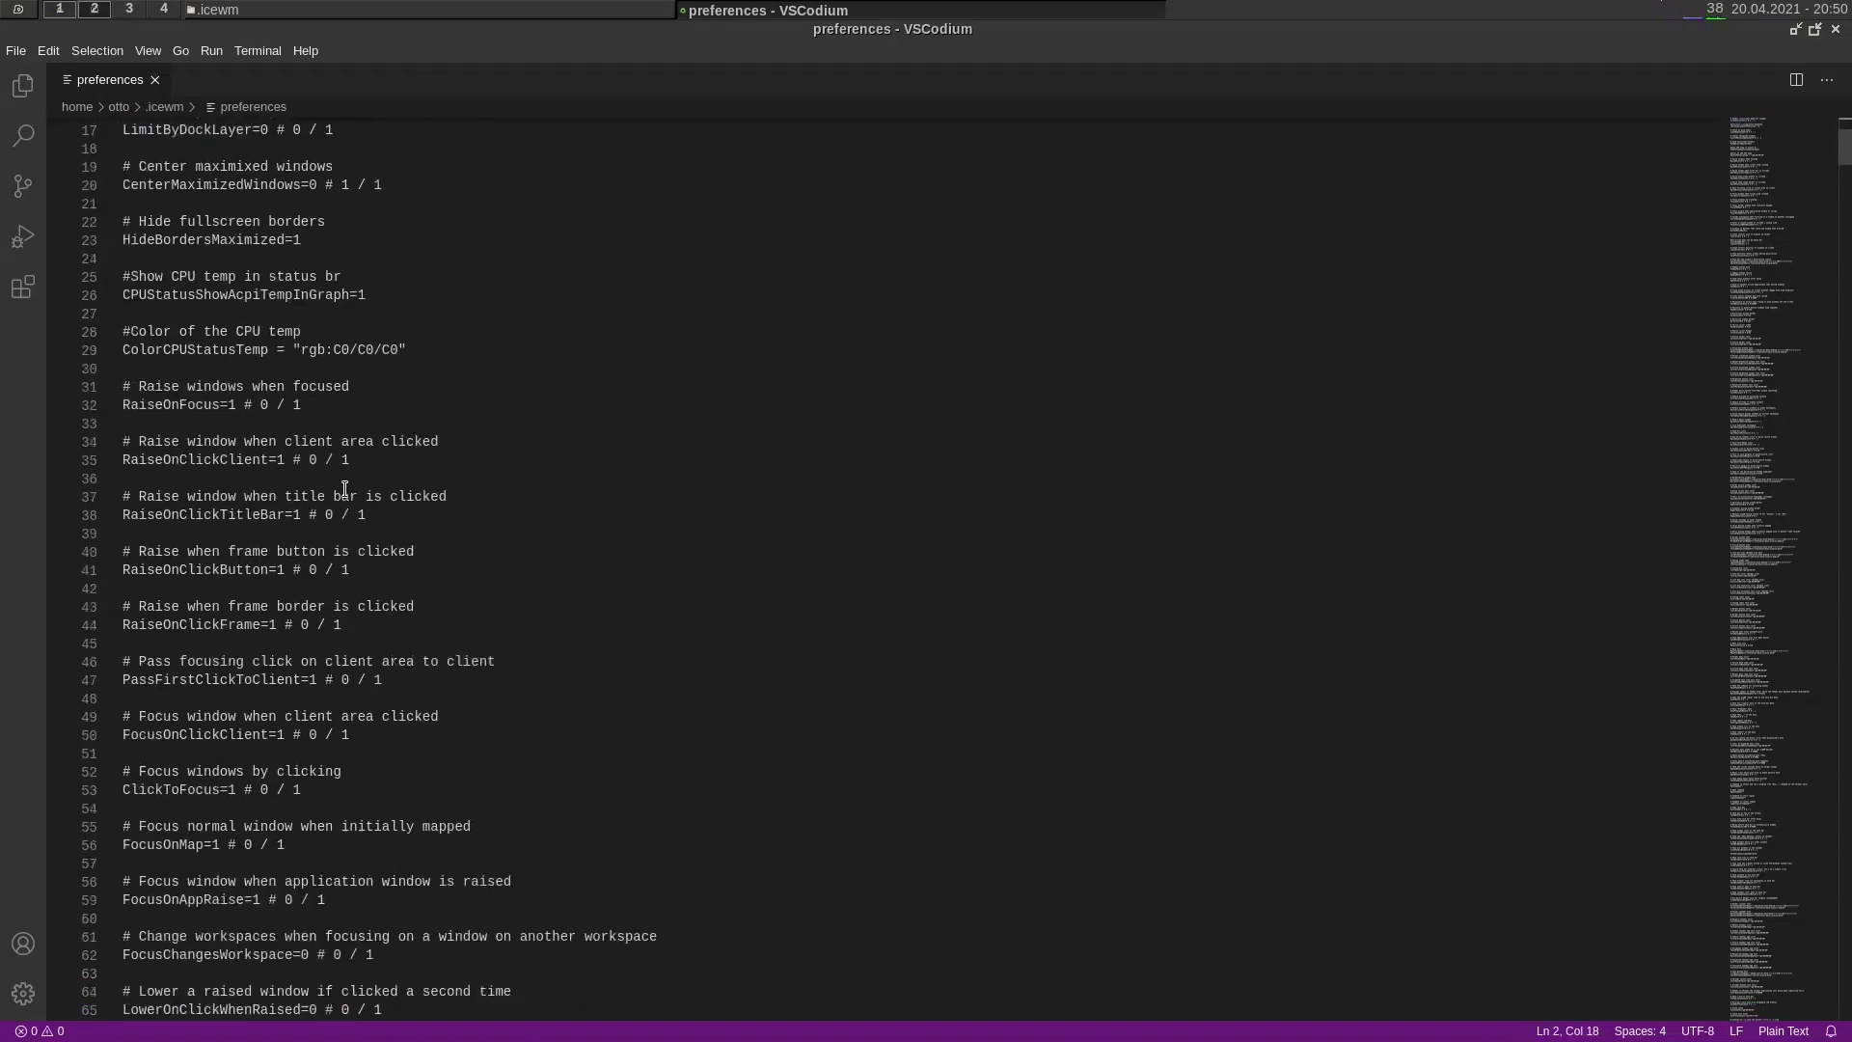
{"action": "scroll", "coordinate": [360, 495], "scroll_direction": "down", "scroll_amount": 16}
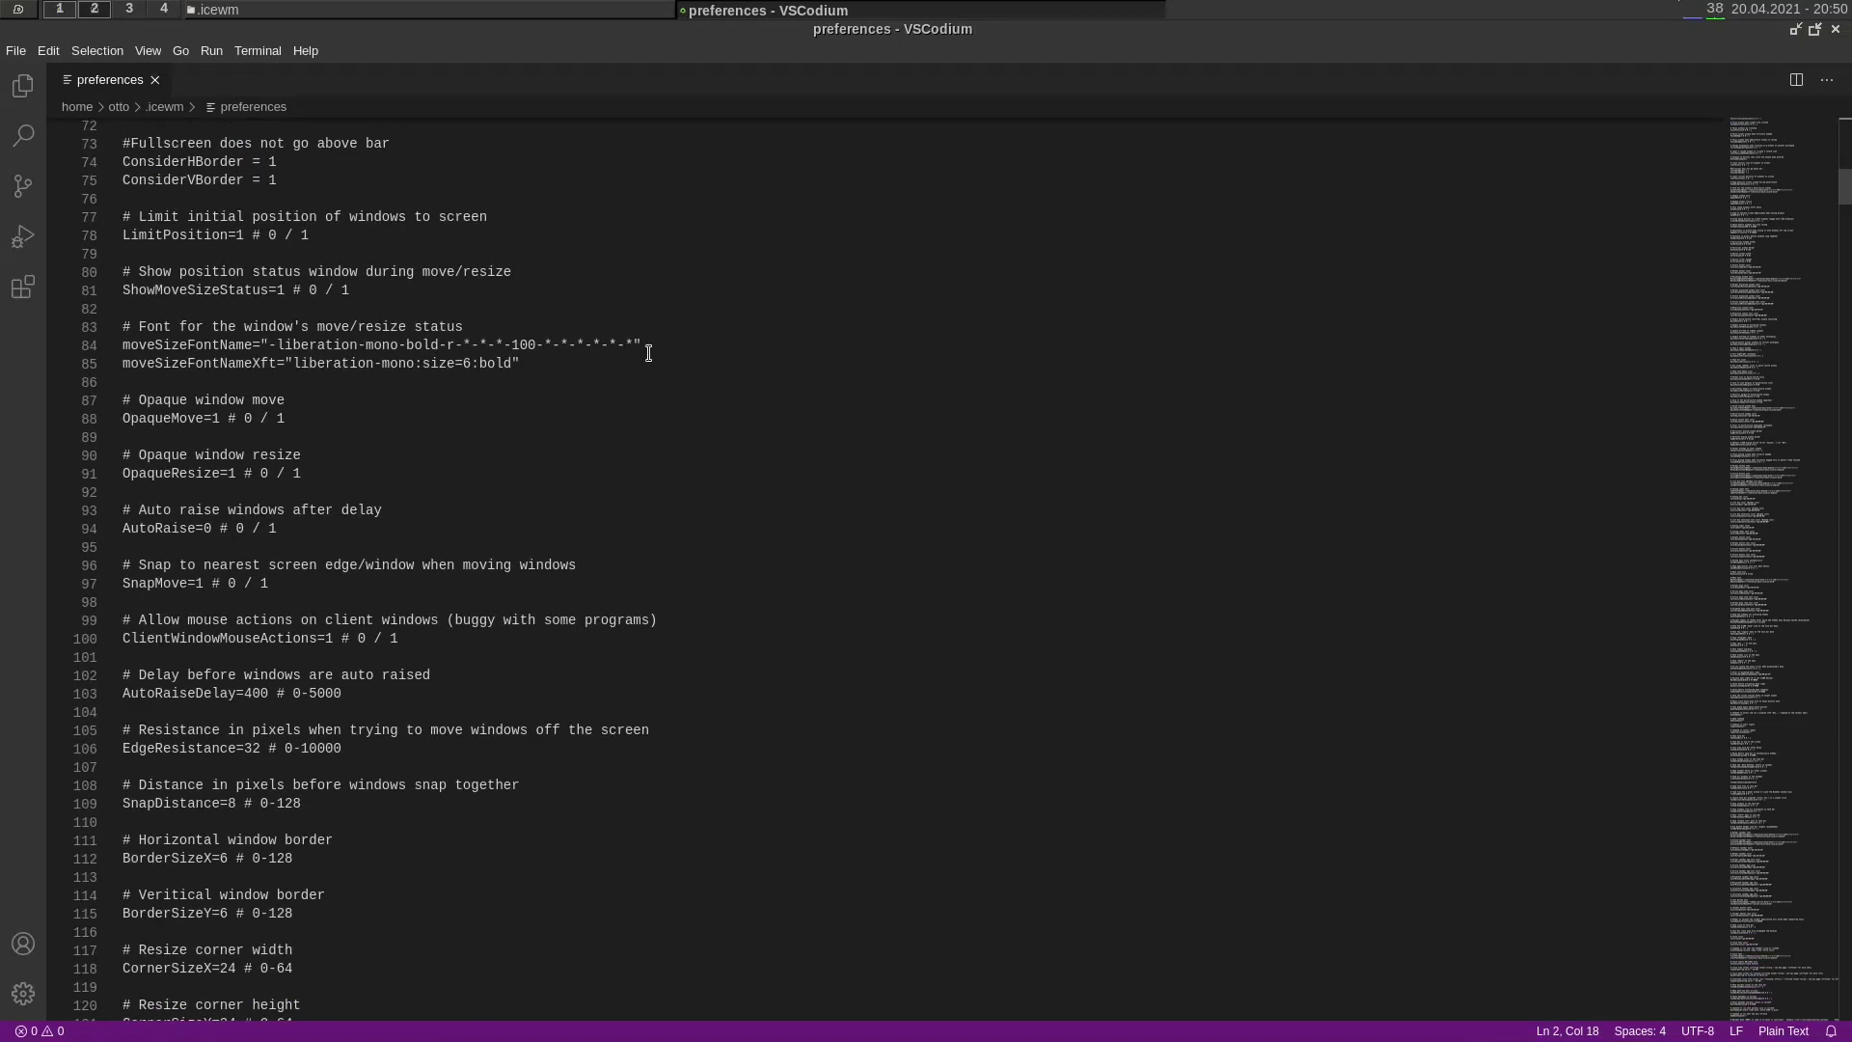
{"action": "left_click_drag", "start_coordinate": [656, 351], "coordinate": [257, 345]}
{"action": "scroll", "coordinate": [310, 463], "scroll_direction": "down", "scroll_amount": 6}
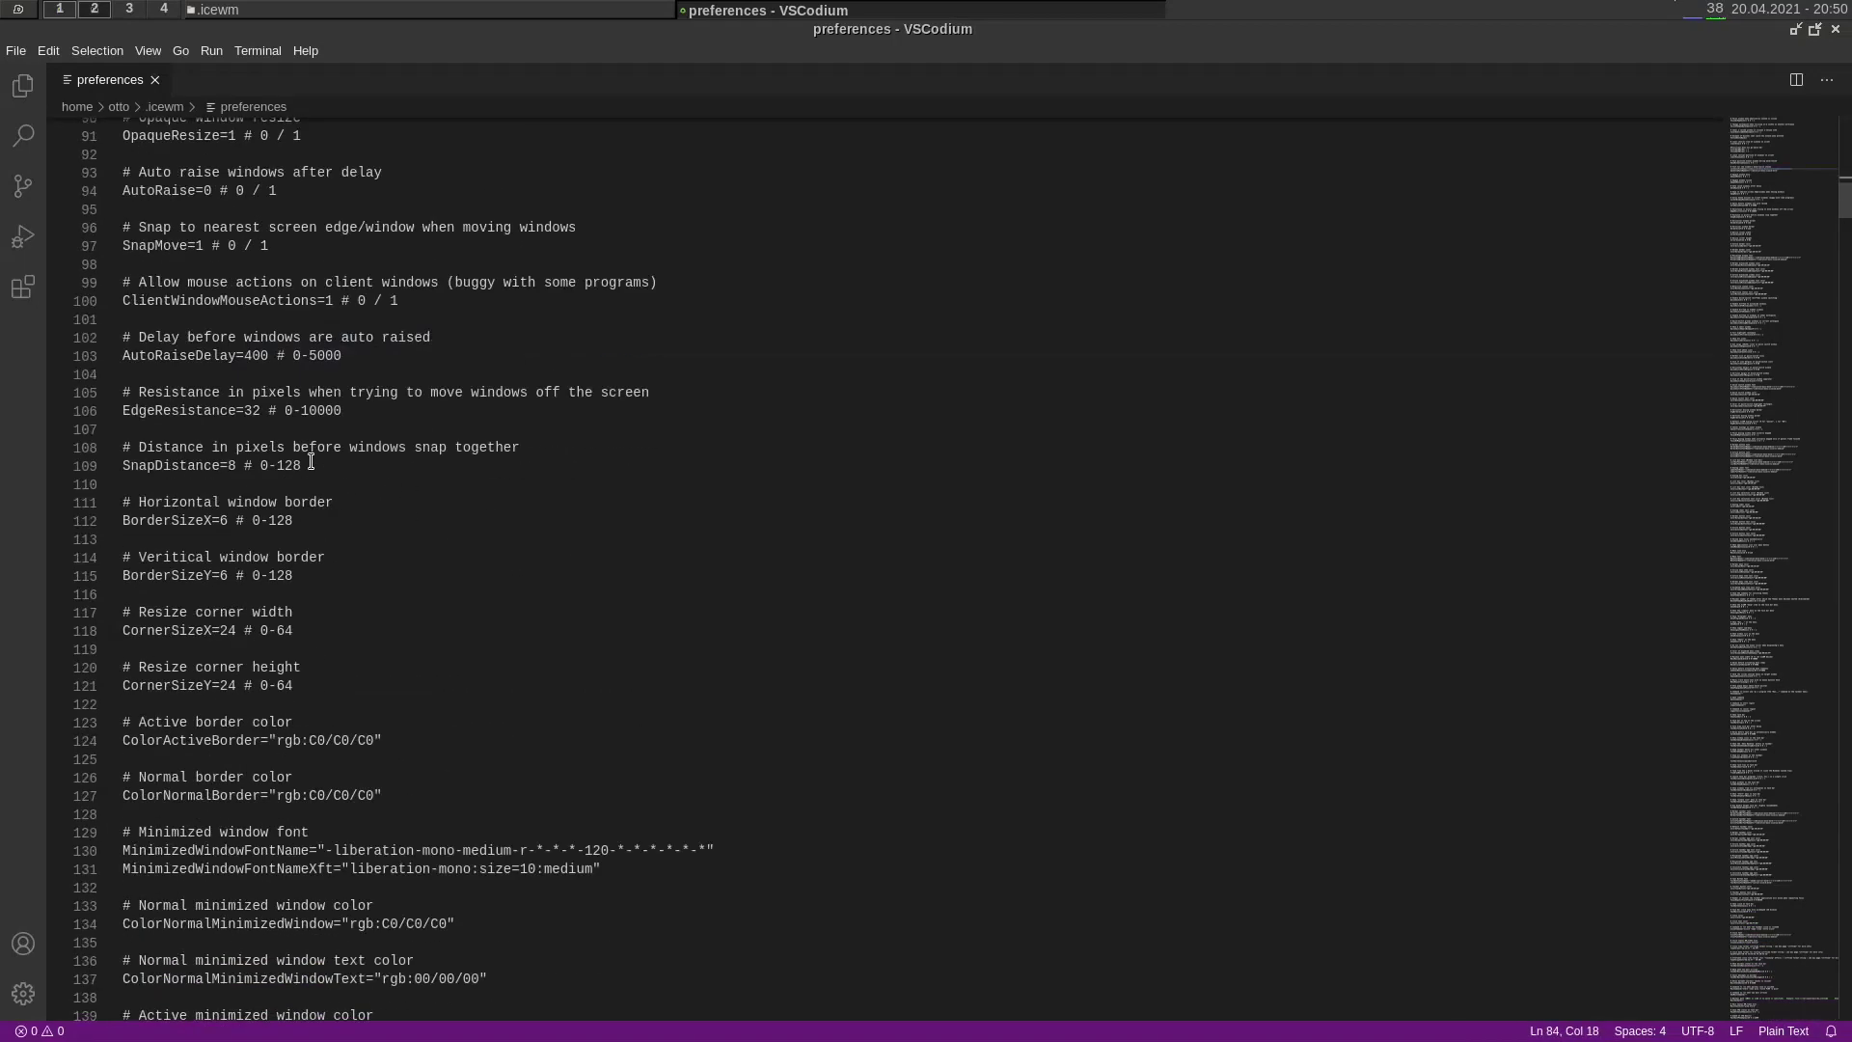
{"action": "scroll", "coordinate": [333, 482], "scroll_direction": "down", "scroll_amount": 6}
{"action": "scroll", "coordinate": [594, 576], "scroll_direction": "down", "scroll_amount": 6}
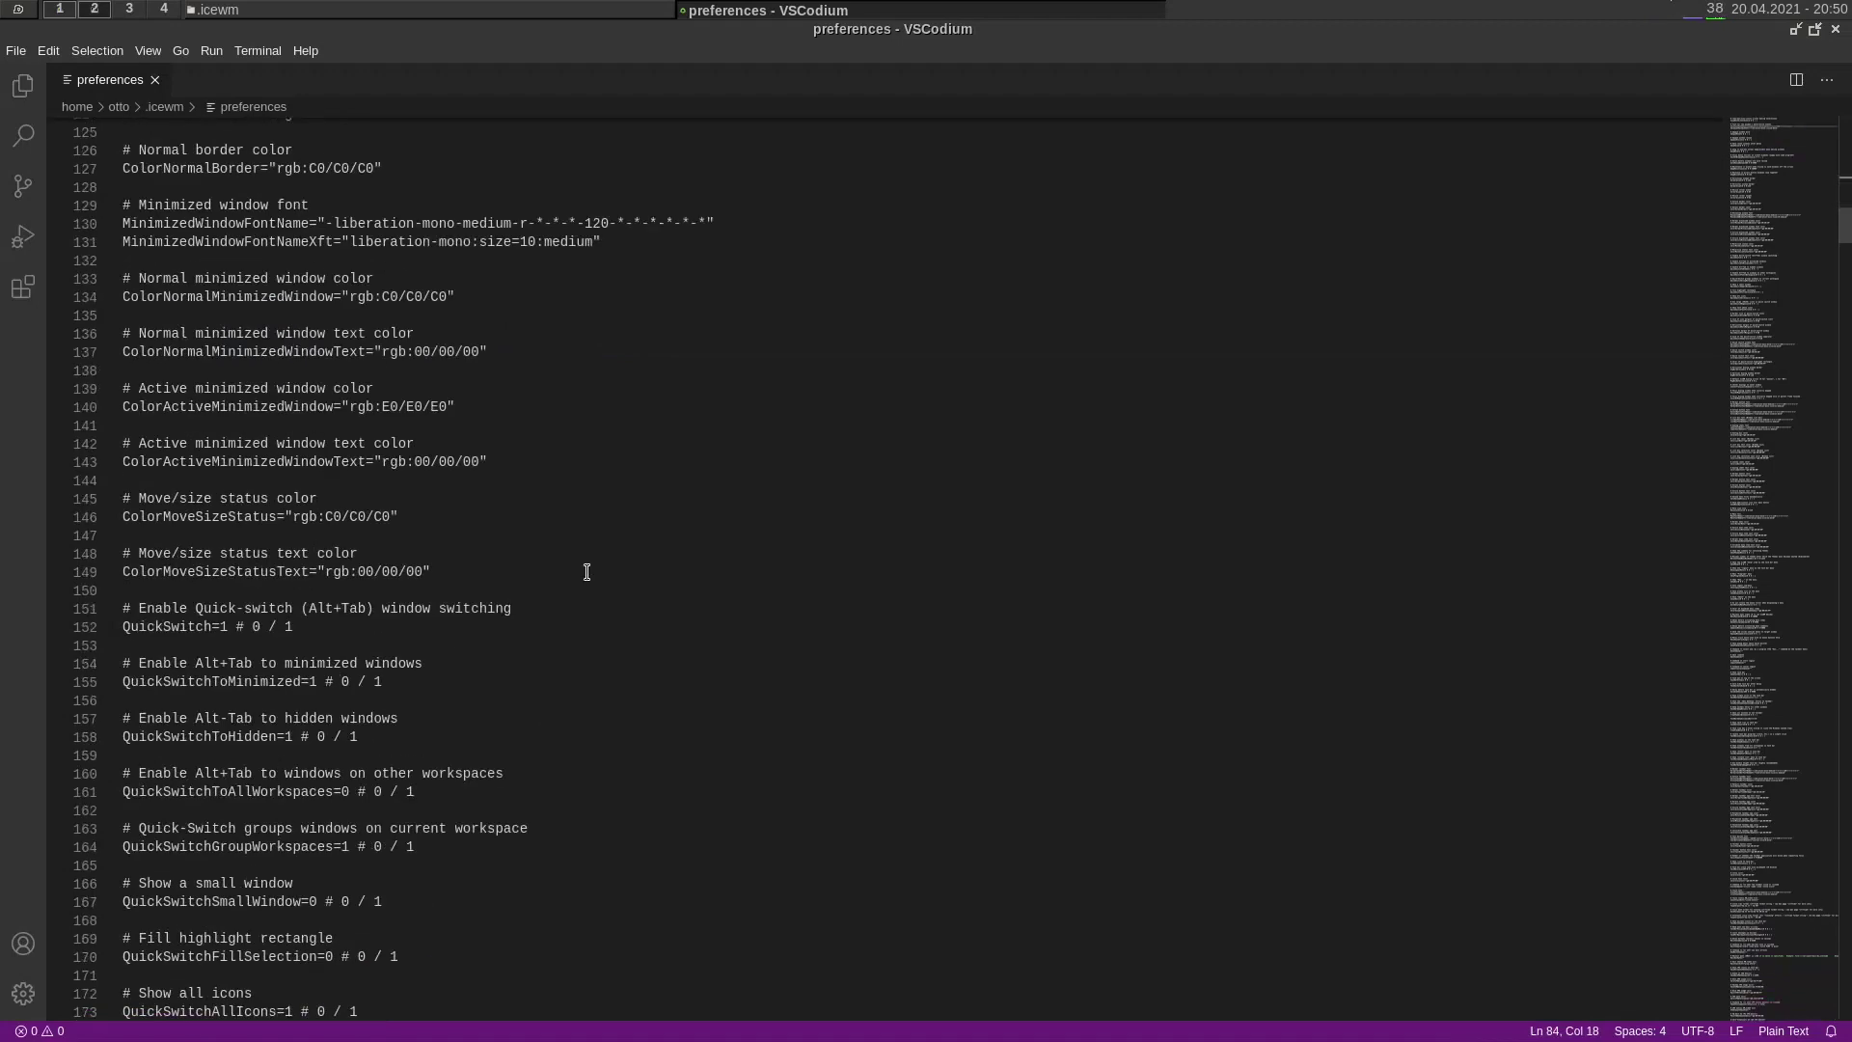
{"action": "scroll", "coordinate": [587, 572], "scroll_direction": "down", "scroll_amount": 5}
{"action": "mouse_move", "coordinate": [453, 265]}
{"action": "left_mouse_down"}
{"action": "mouse_move", "coordinate": [307, 283]}
{"action": "mouse_move", "coordinate": [431, 282]}
{"action": "left_mouse_up"}
{"action": "left_click", "coordinate": [447, 283]}
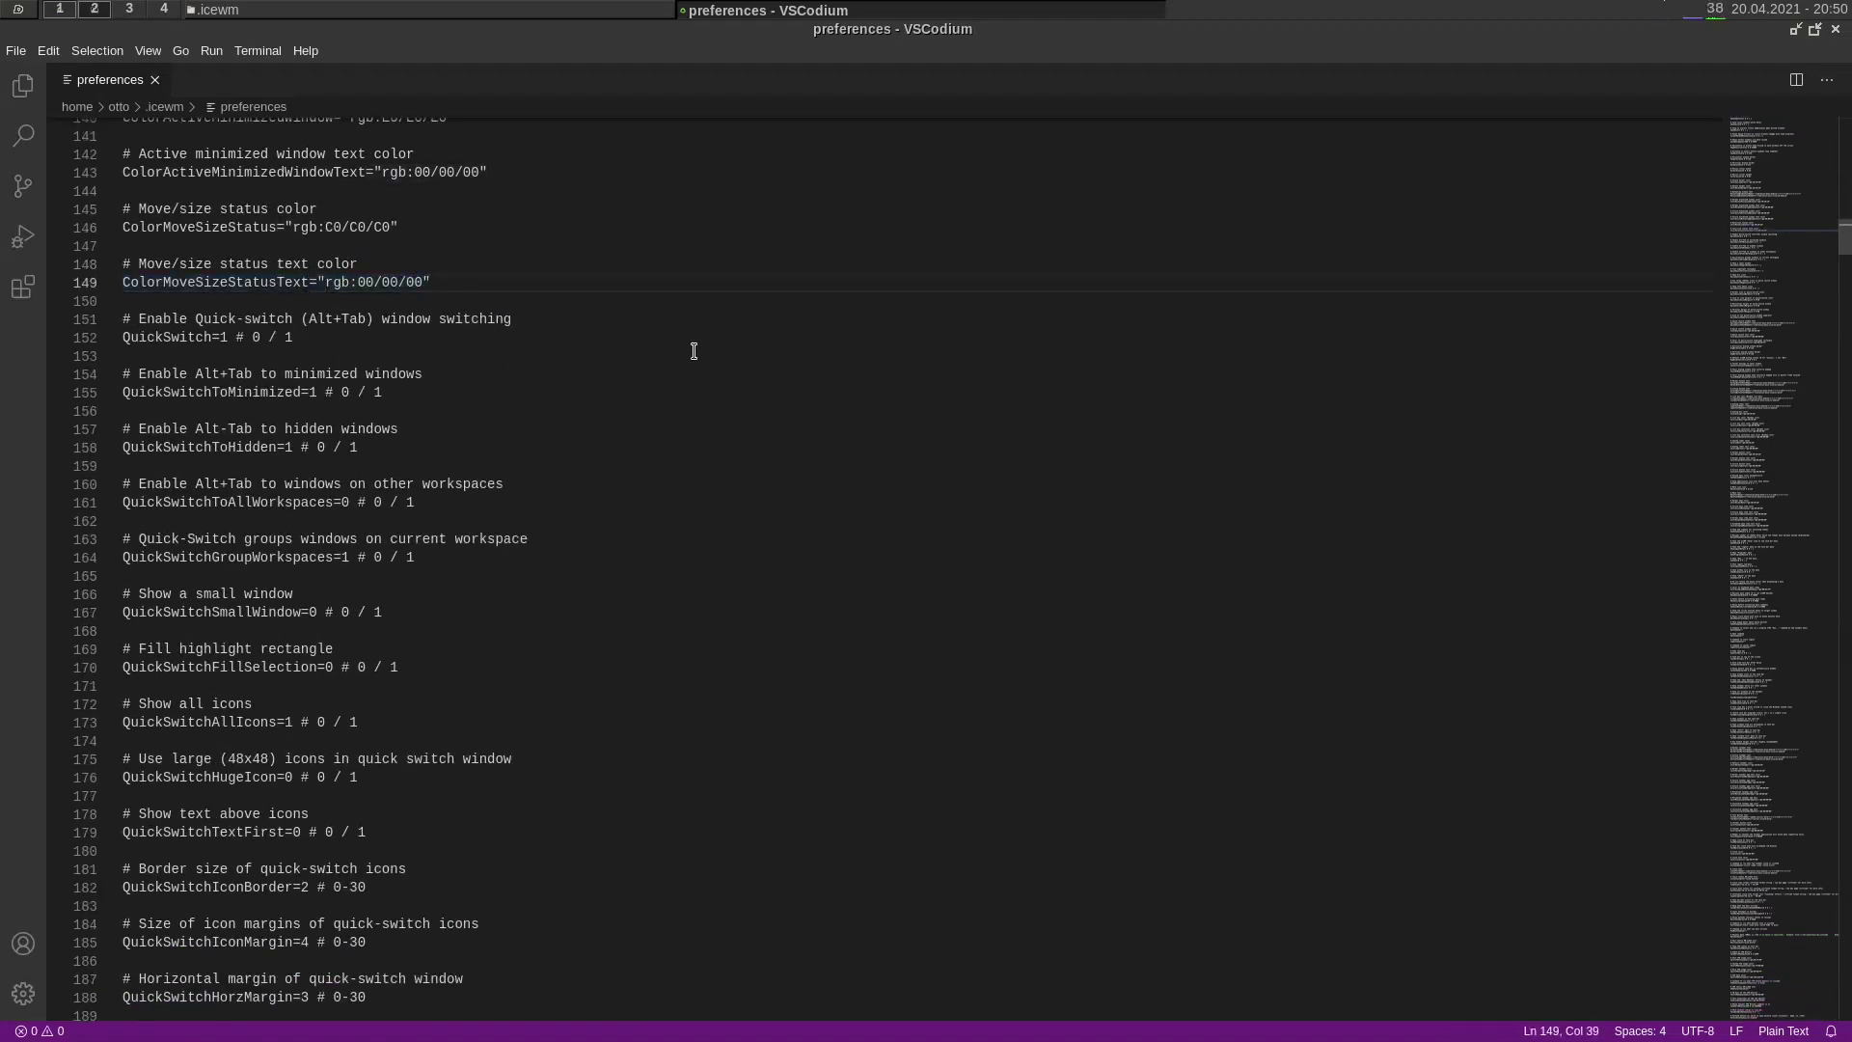
Step: Scroll back up, select lines 10–11, then close the preferences file
{"action": "scroll", "coordinate": [534, 357], "scroll_direction": "up", "scroll_amount": 20}
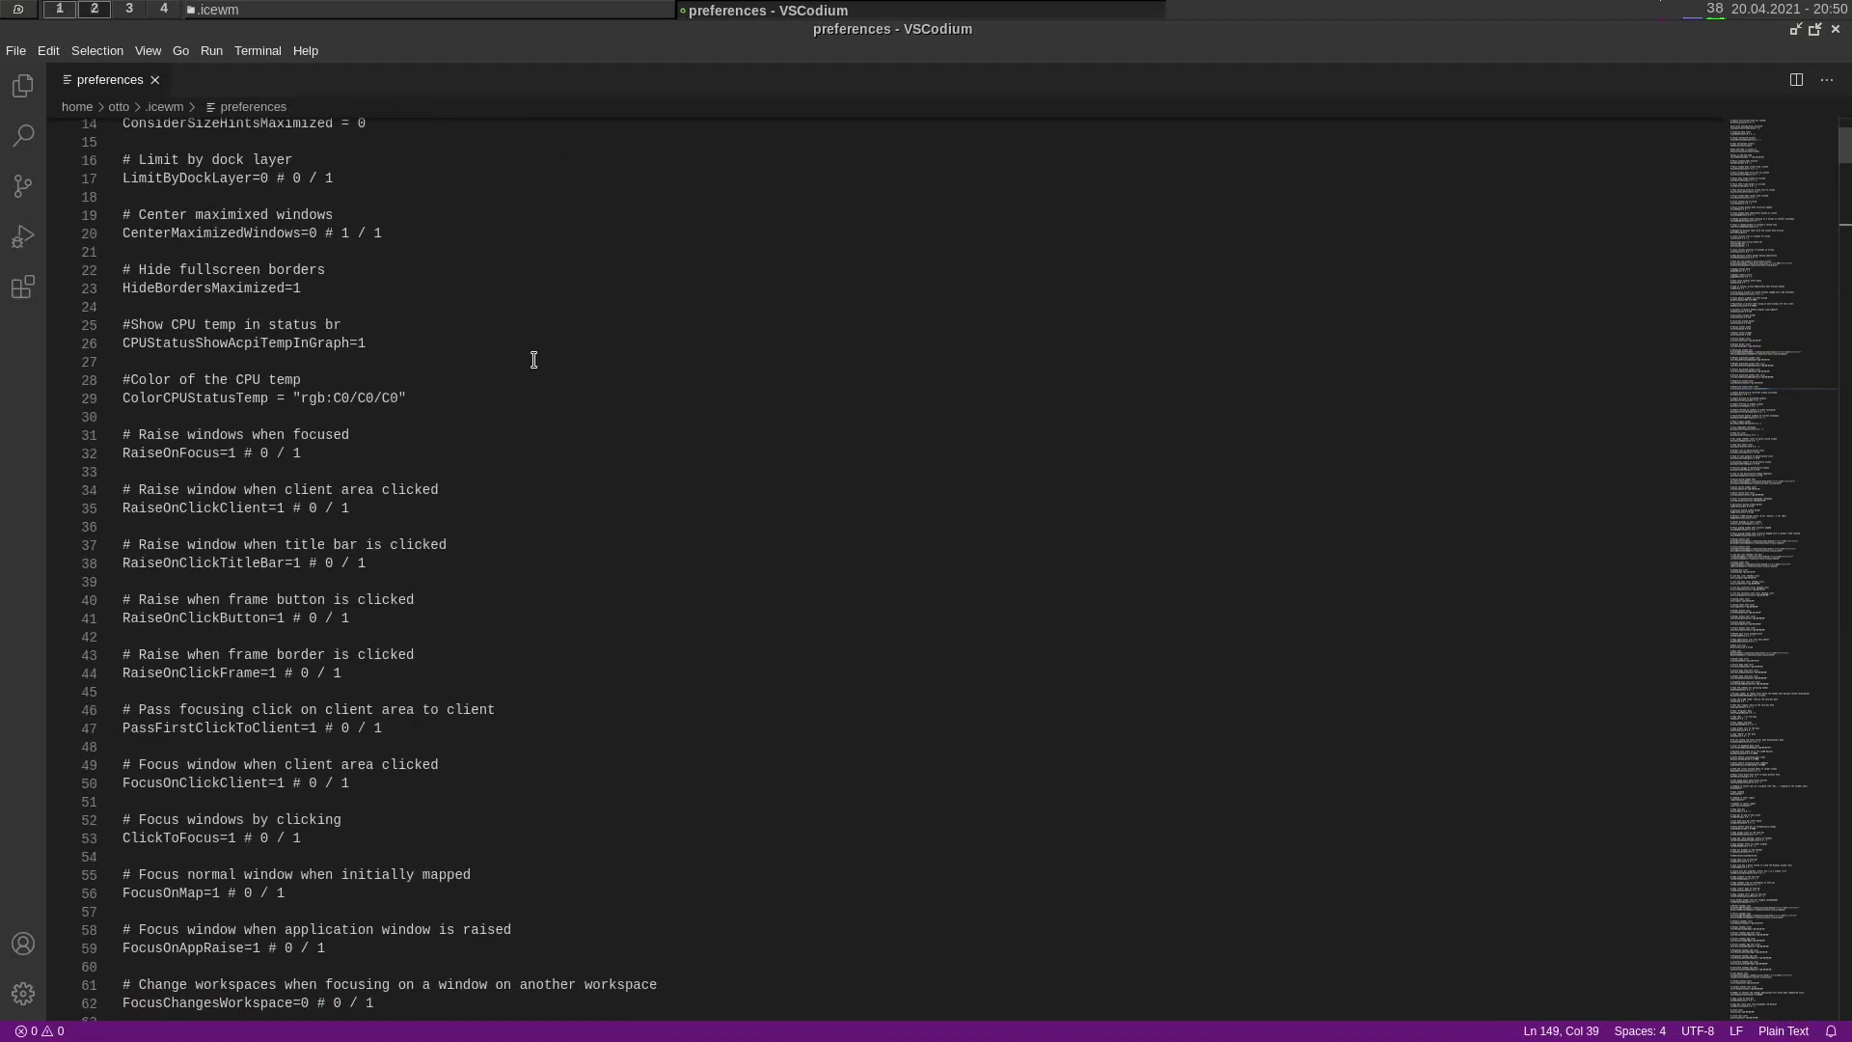
{"action": "scroll", "coordinate": [533, 359], "scroll_direction": "up", "scroll_amount": 3}
{"action": "scroll", "coordinate": [767, 246], "scroll_direction": "down", "scroll_amount": 5}
{"action": "scroll", "coordinate": [1208, 320], "scroll_direction": "up", "scroll_amount": 6}
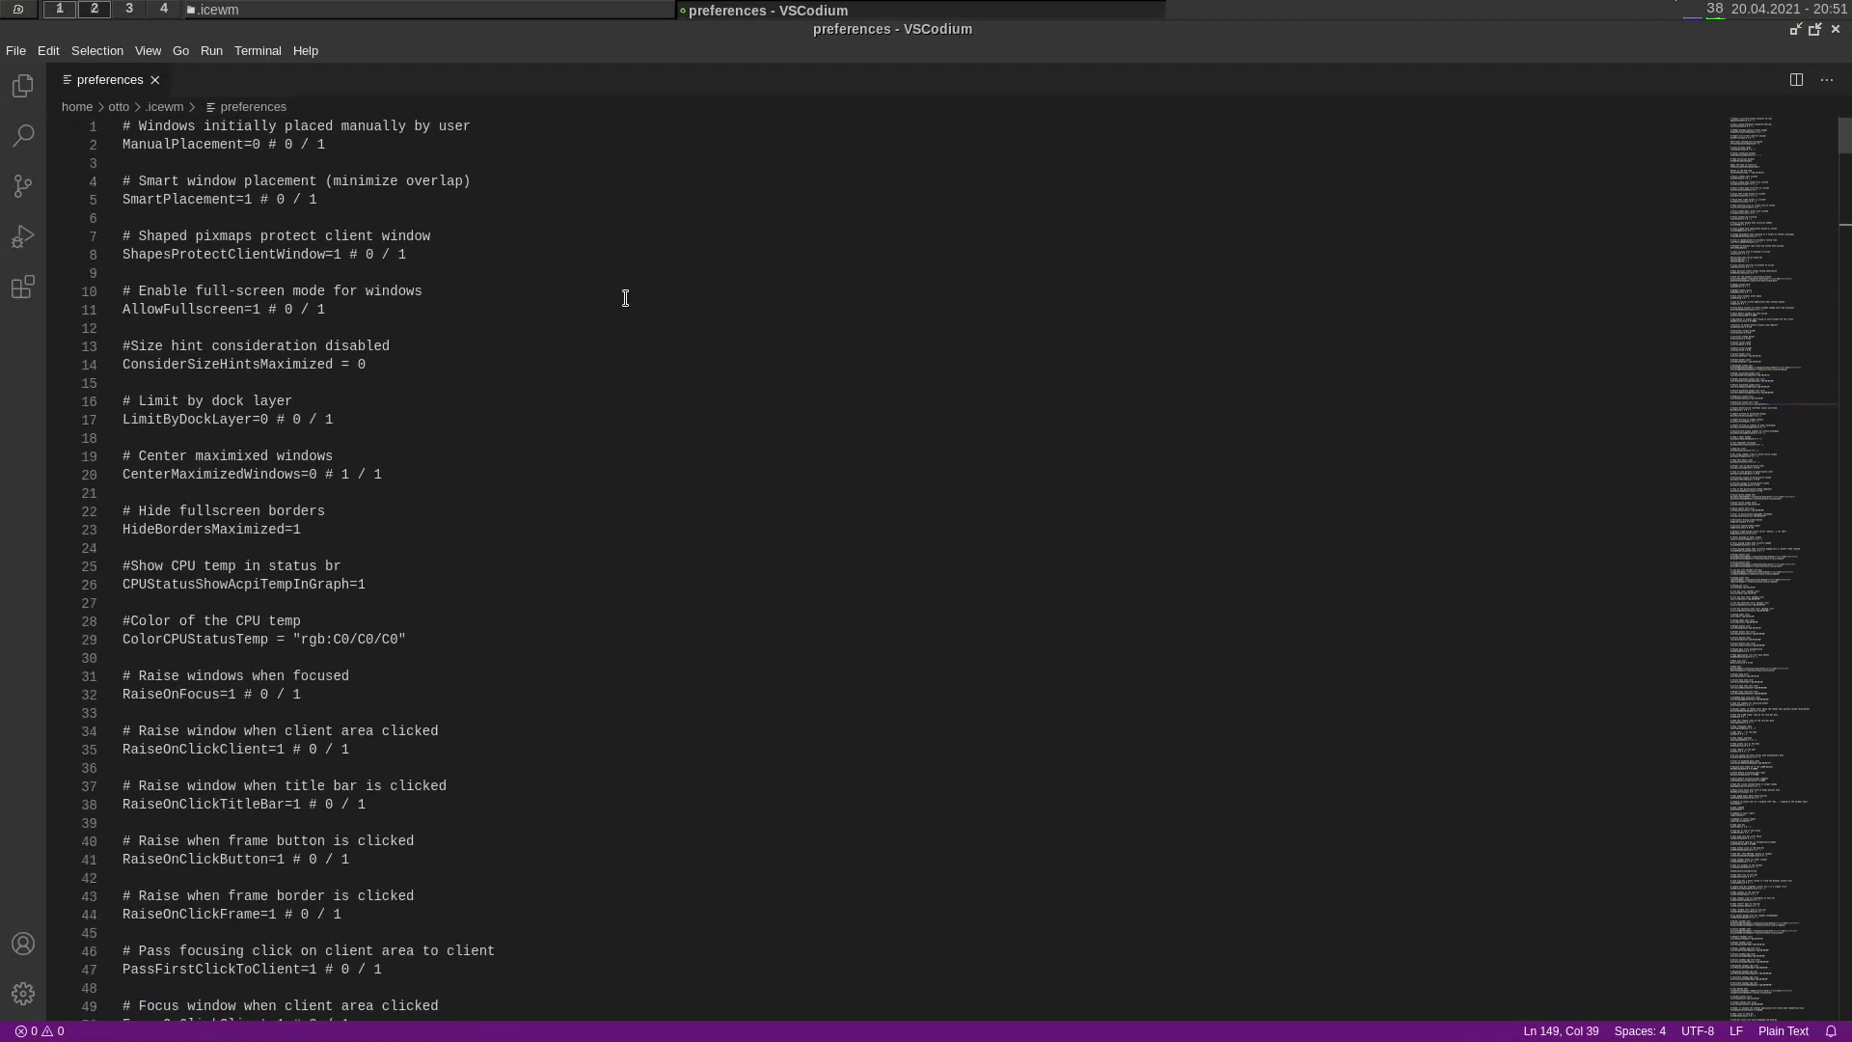
{"action": "left_click", "coordinate": [469, 291]}
{"action": "left_click", "coordinate": [449, 307]}
{"action": "left_click", "coordinate": [238, 309], "text": "shift"}
{"action": "key", "text": "shift+Home"}
{"action": "key", "text": "shift+Up"}
{"action": "key", "text": "Down"}
{"action": "left_click", "coordinate": [154, 80]}
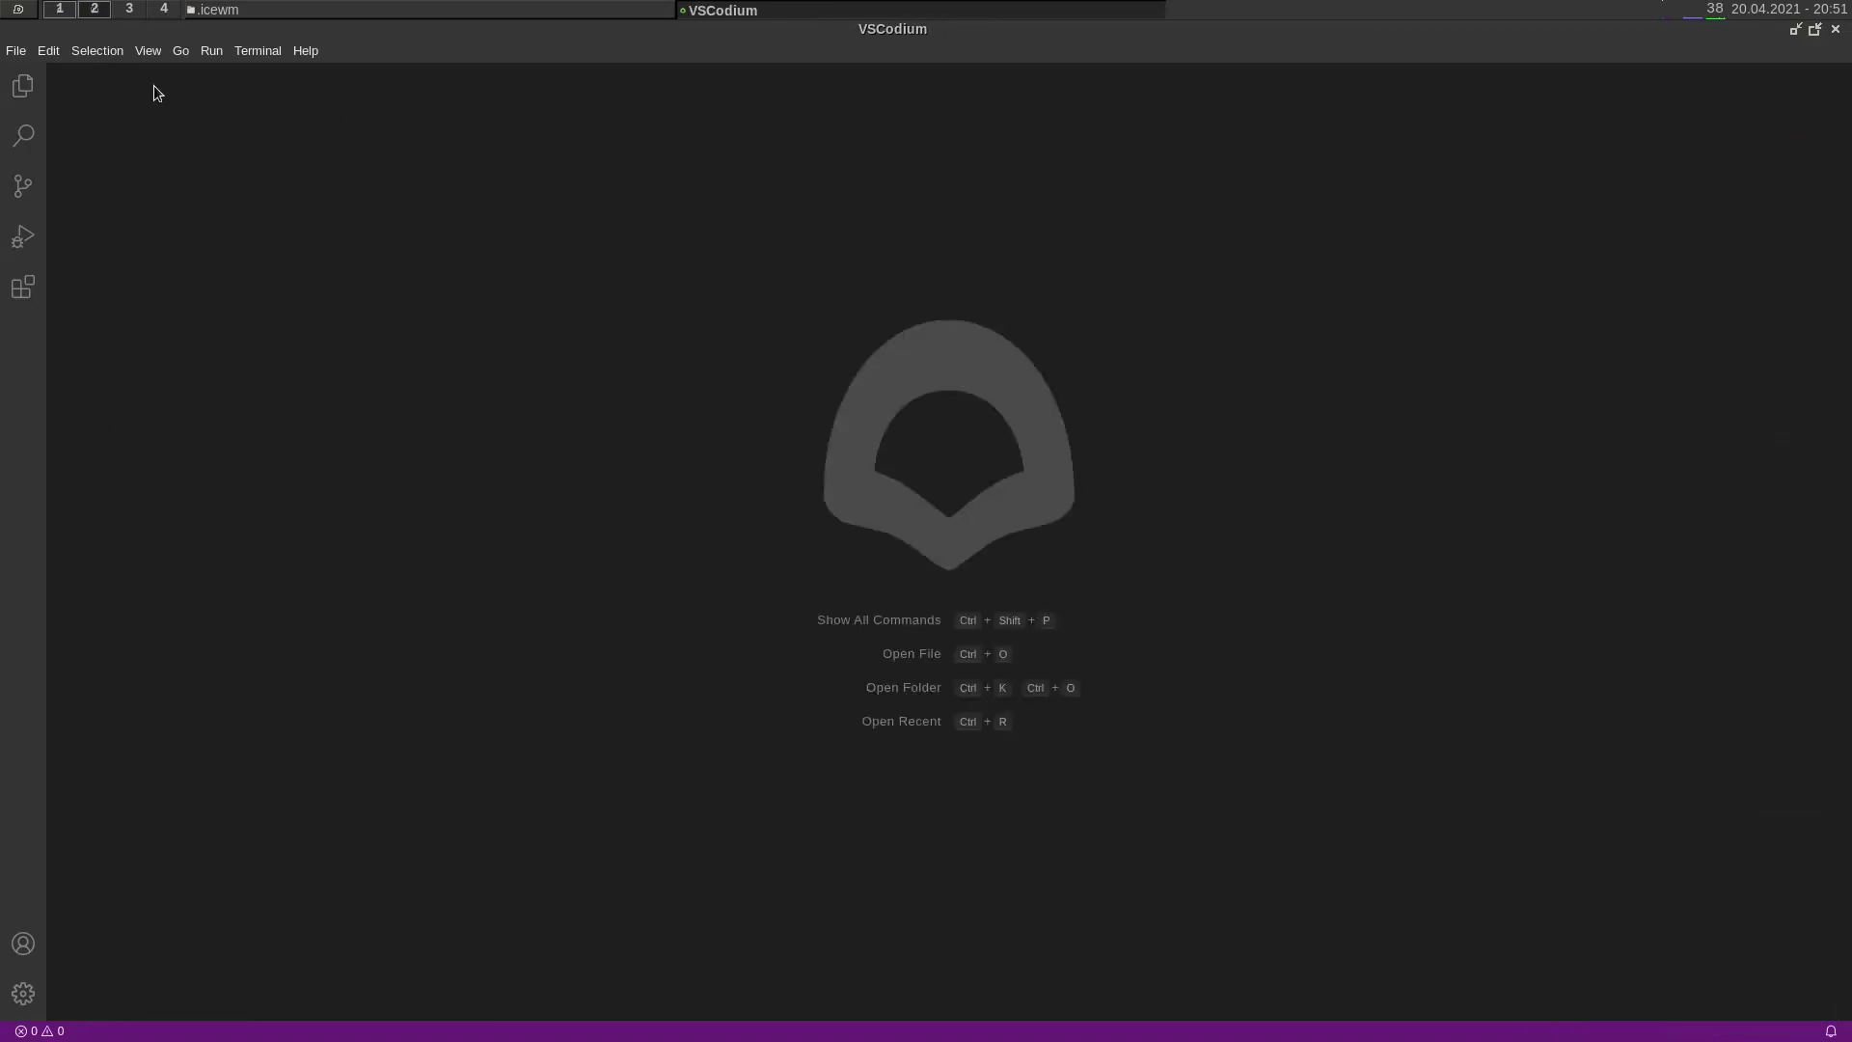
Step: Close VSCodium, open the startup file, and highlight its setxkbmap and xset commands
{"action": "left_click", "coordinate": [1836, 30]}
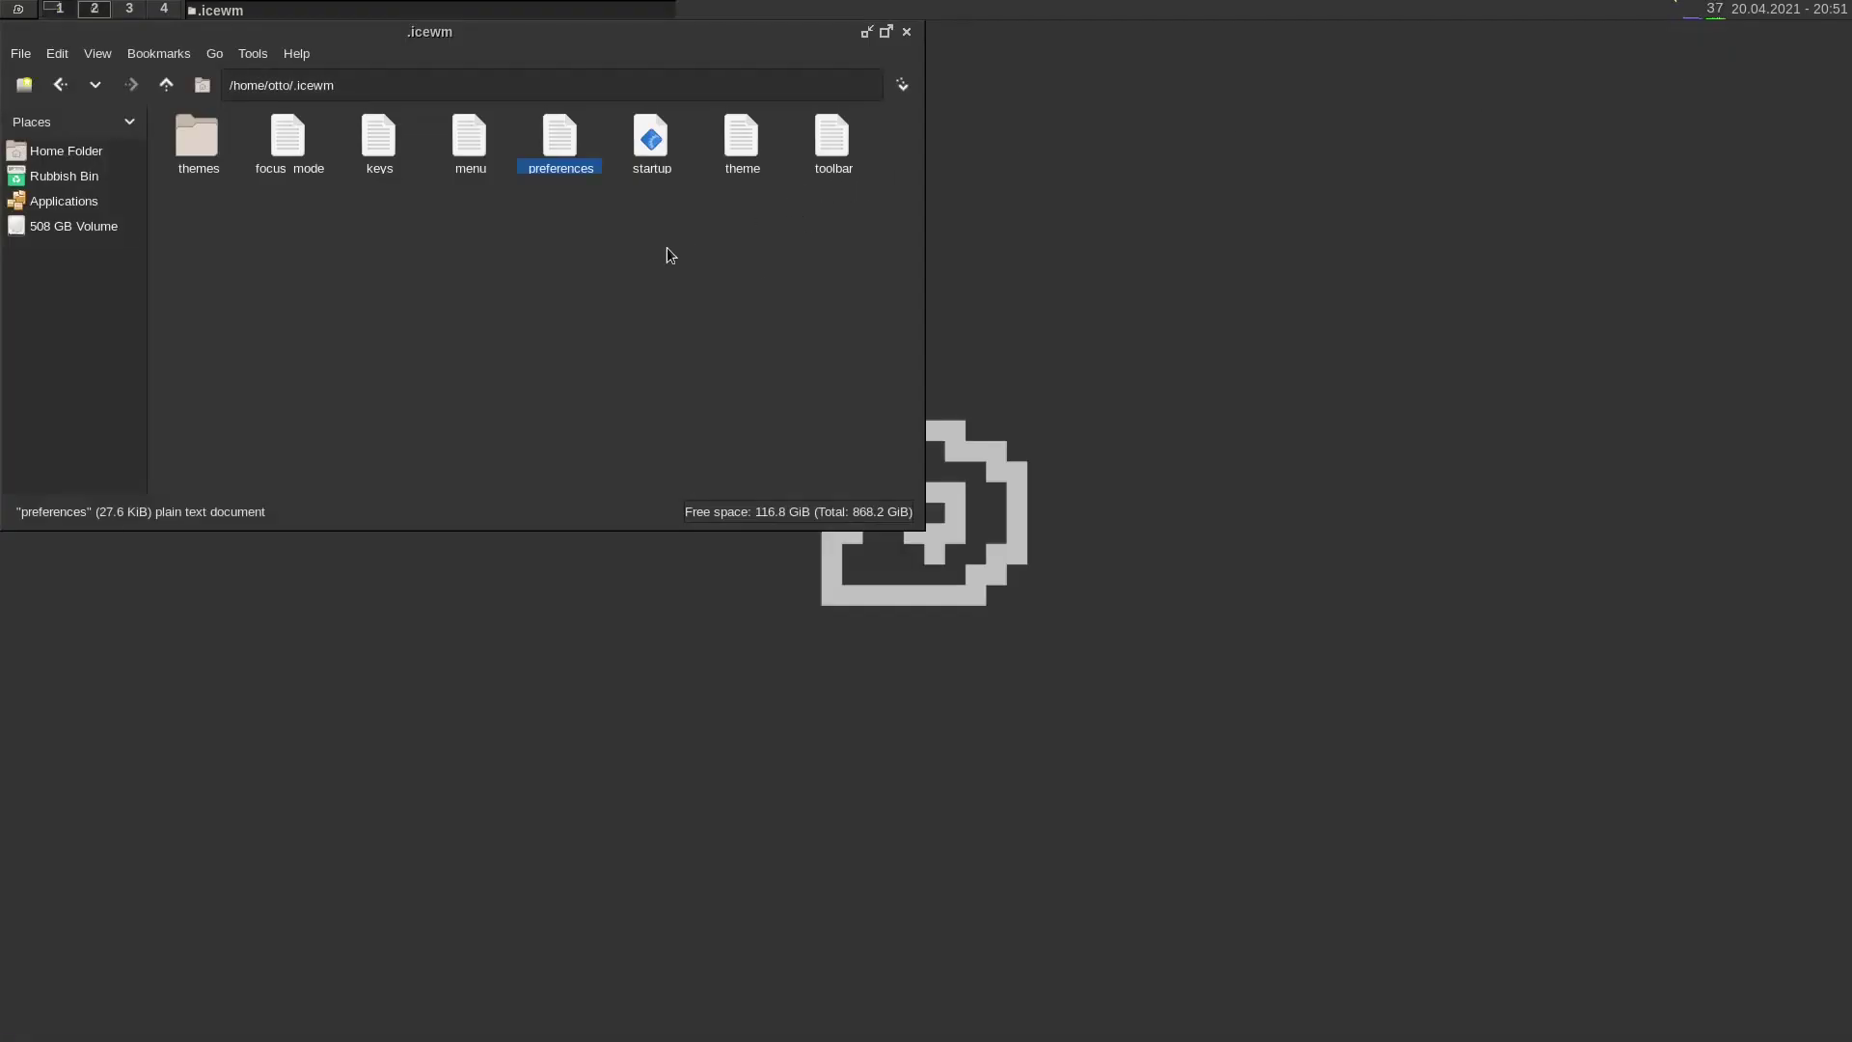
{"action": "double_click", "coordinate": [644, 147]}
{"action": "left_click", "coordinate": [1000, 575]}
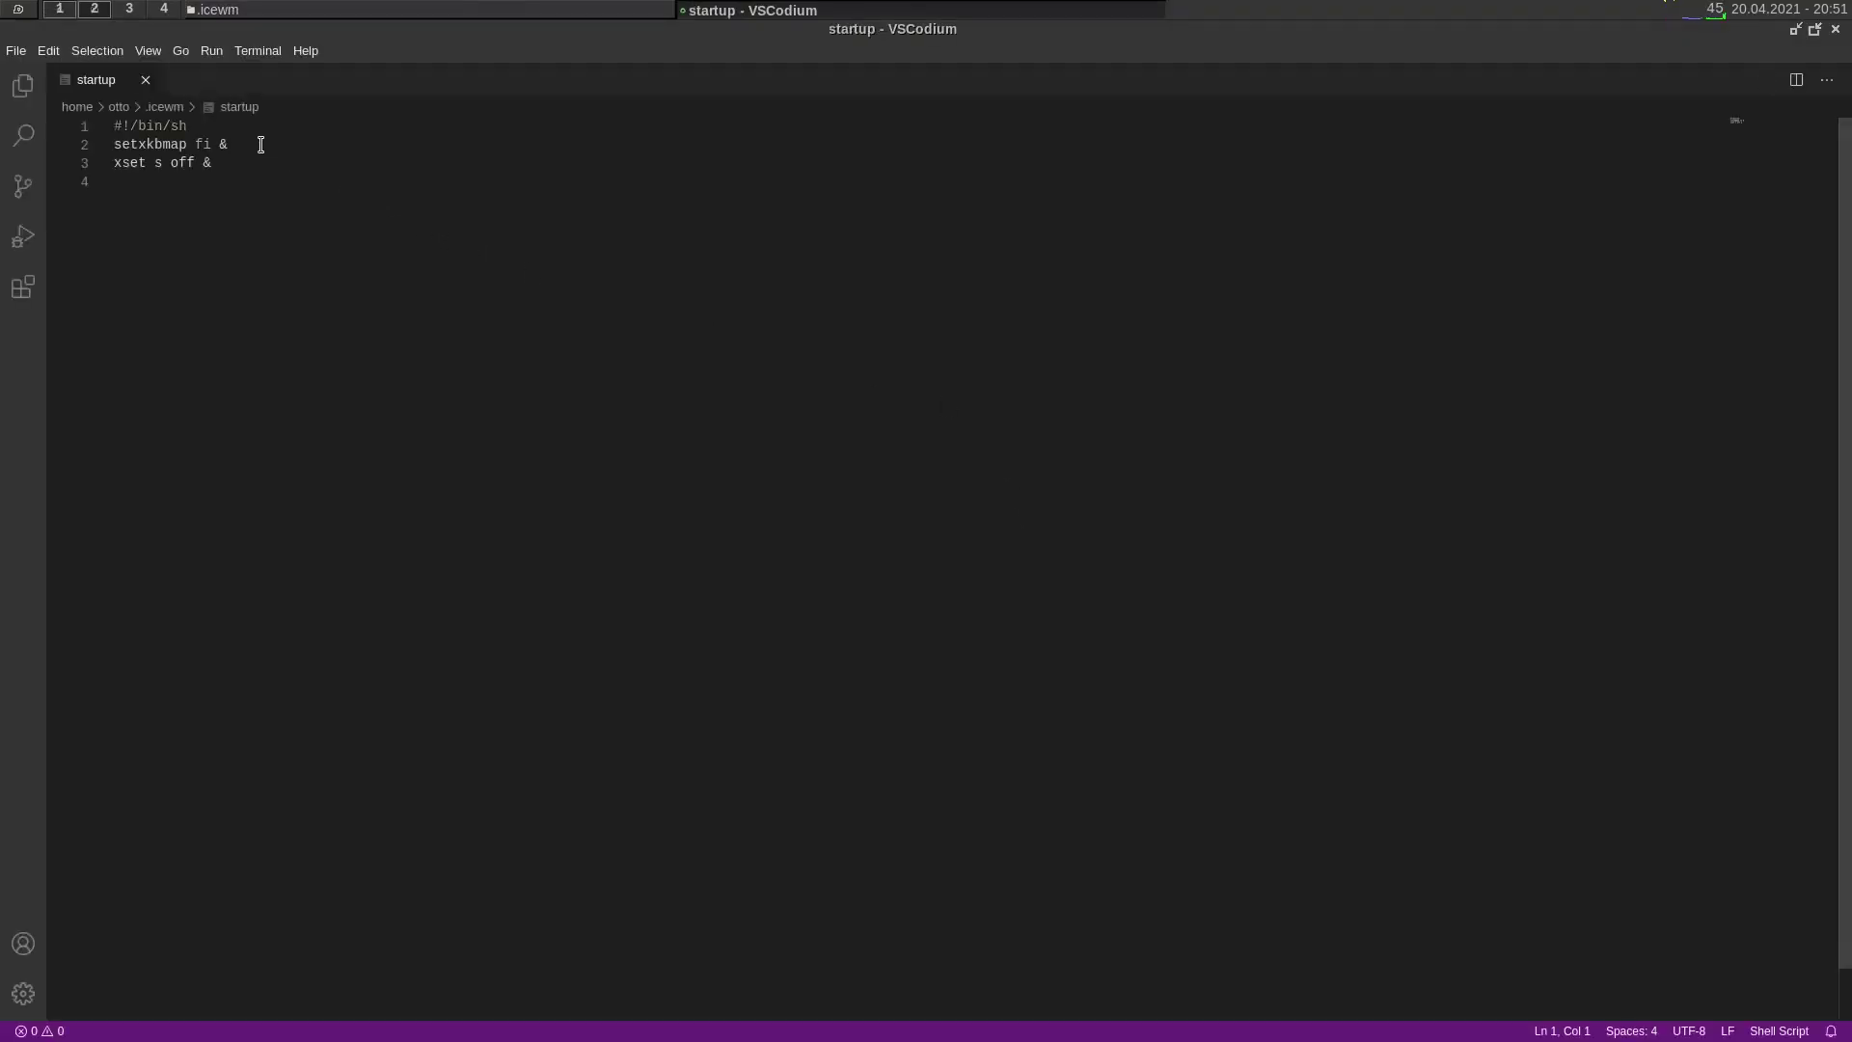
{"action": "left_click_drag", "start_coordinate": [257, 145], "coordinate": [115, 150]}
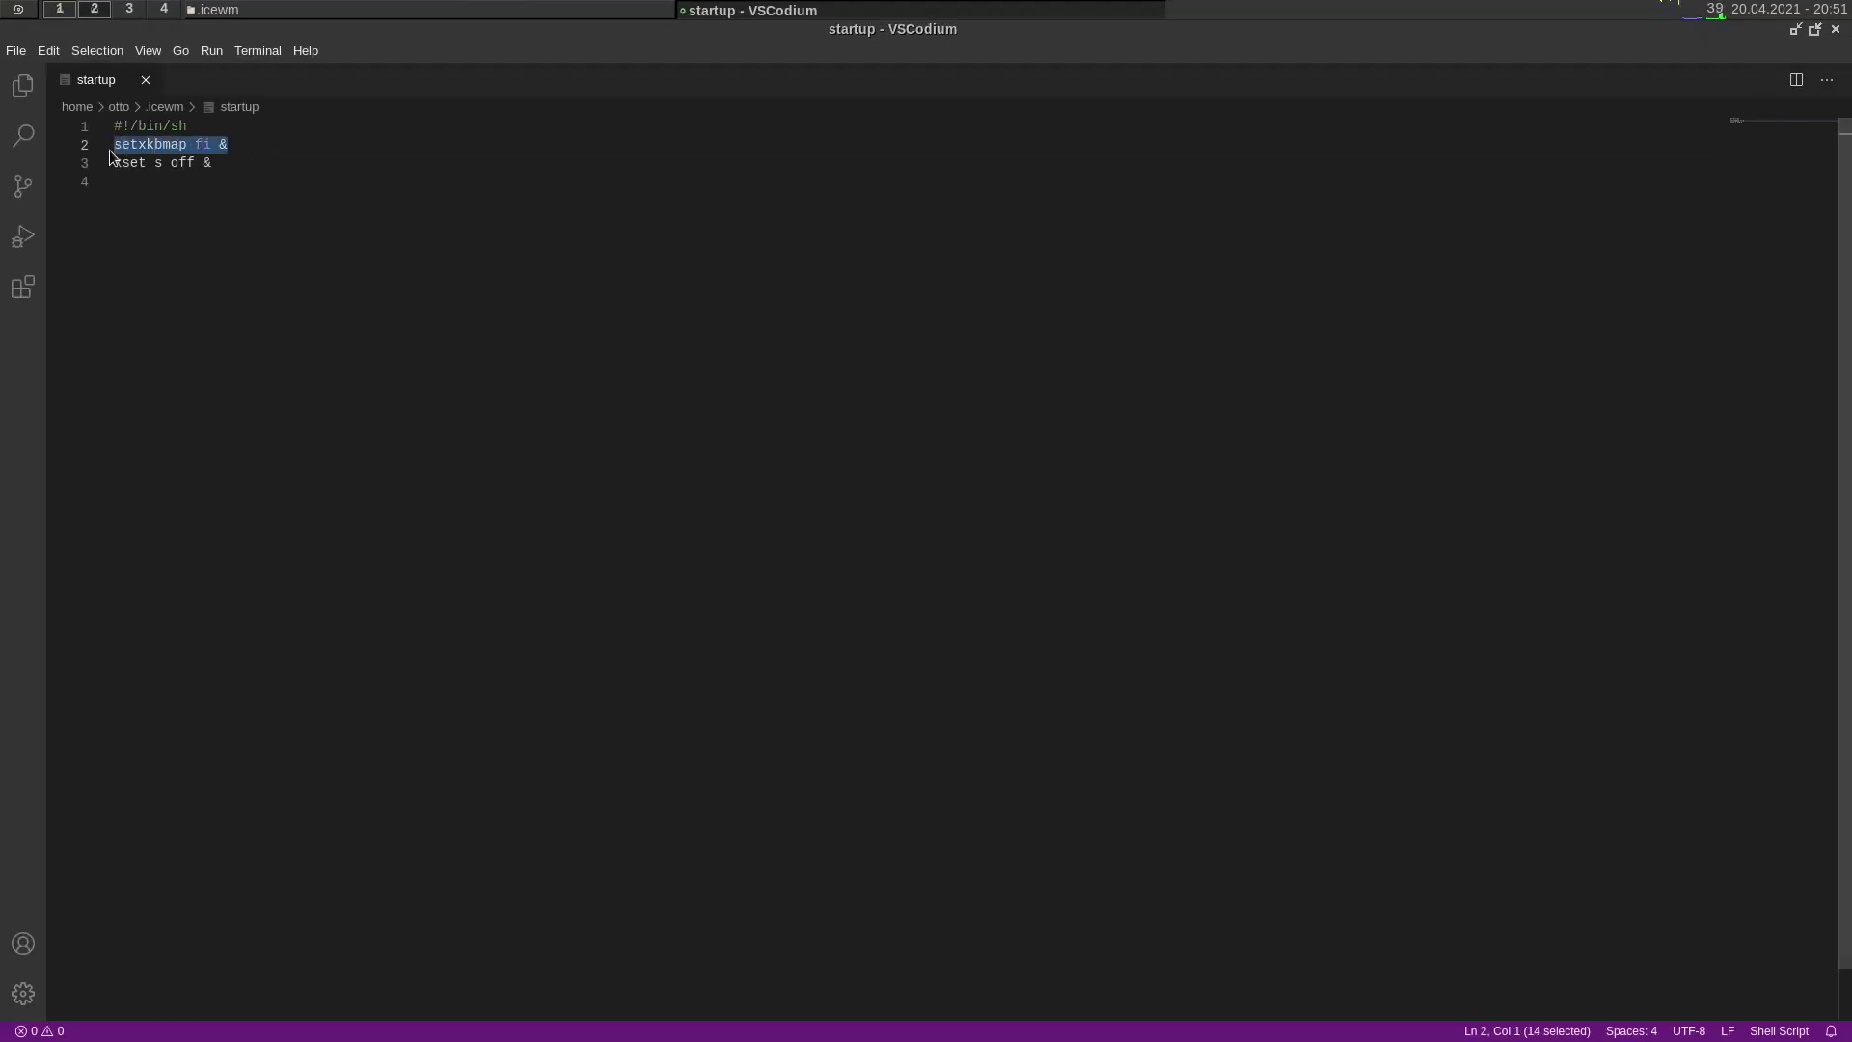
{"action": "left_click_drag", "start_coordinate": [293, 168], "coordinate": [115, 164]}
{"action": "left_click", "coordinate": [240, 165]}
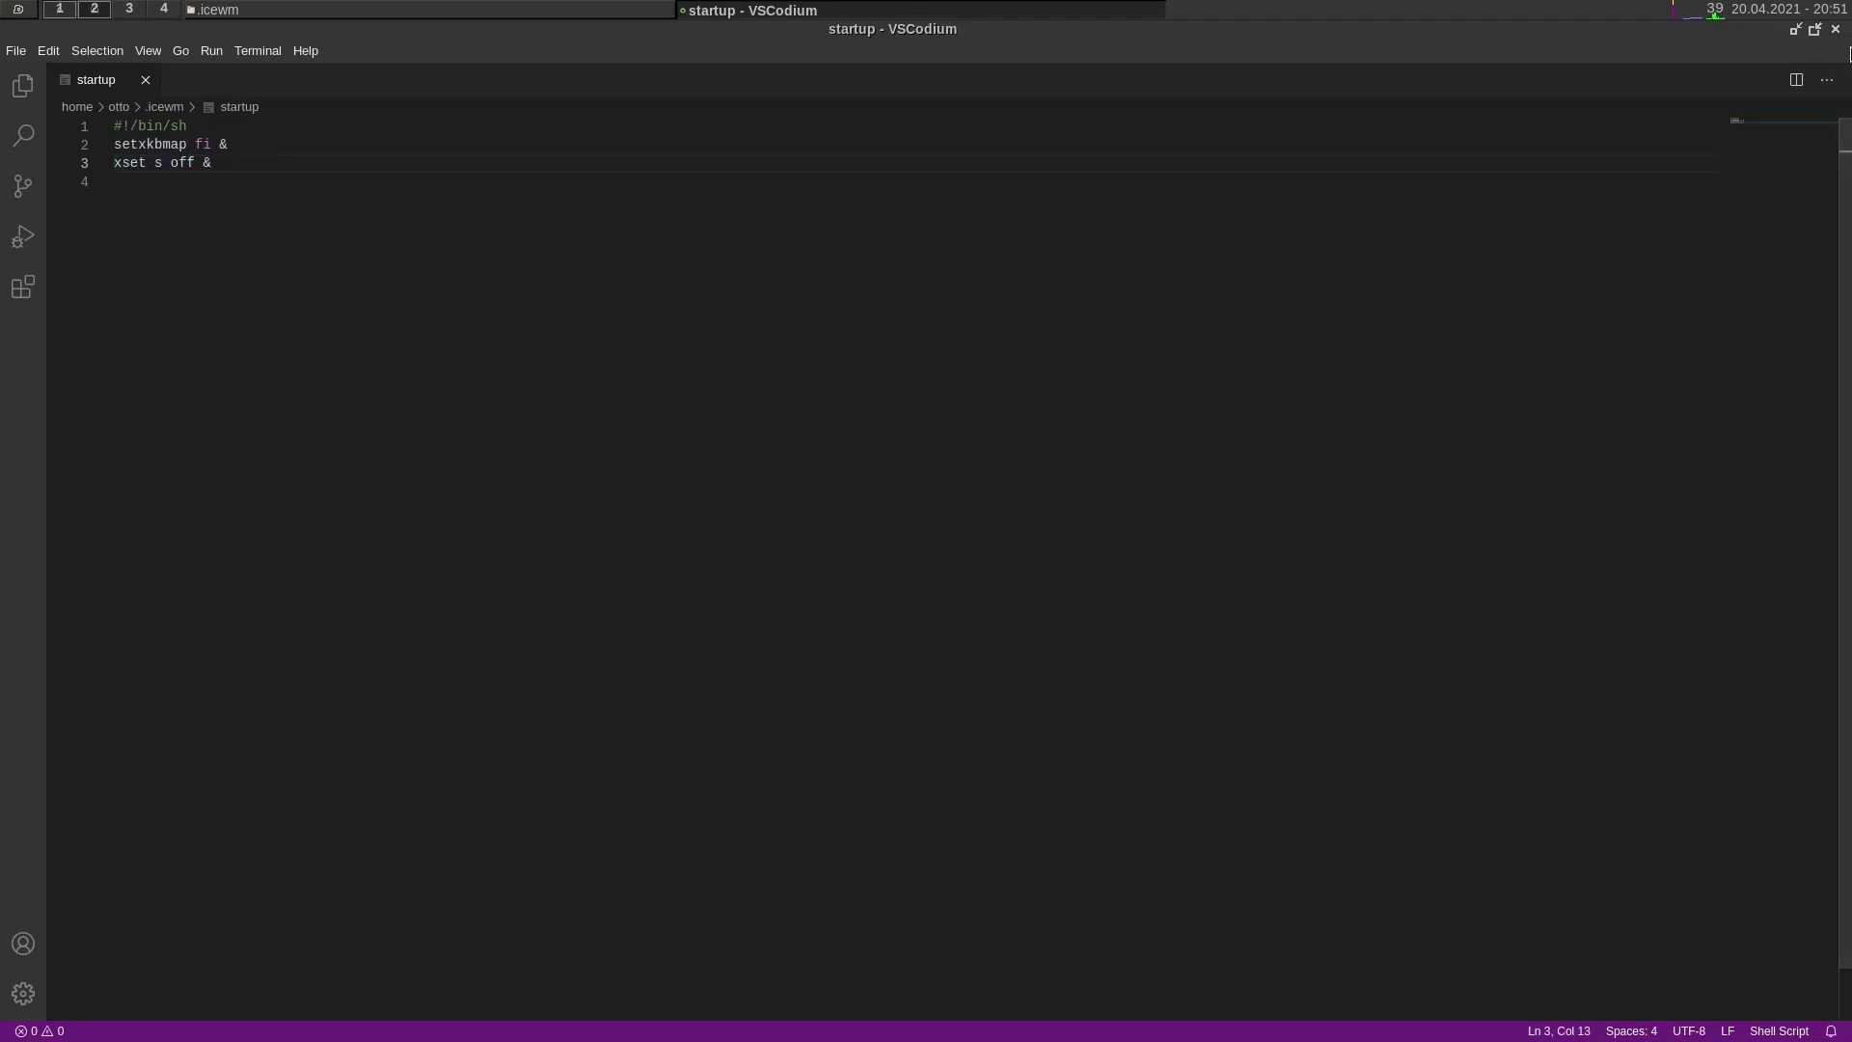
{"action": "left_click", "coordinate": [1838, 31]}
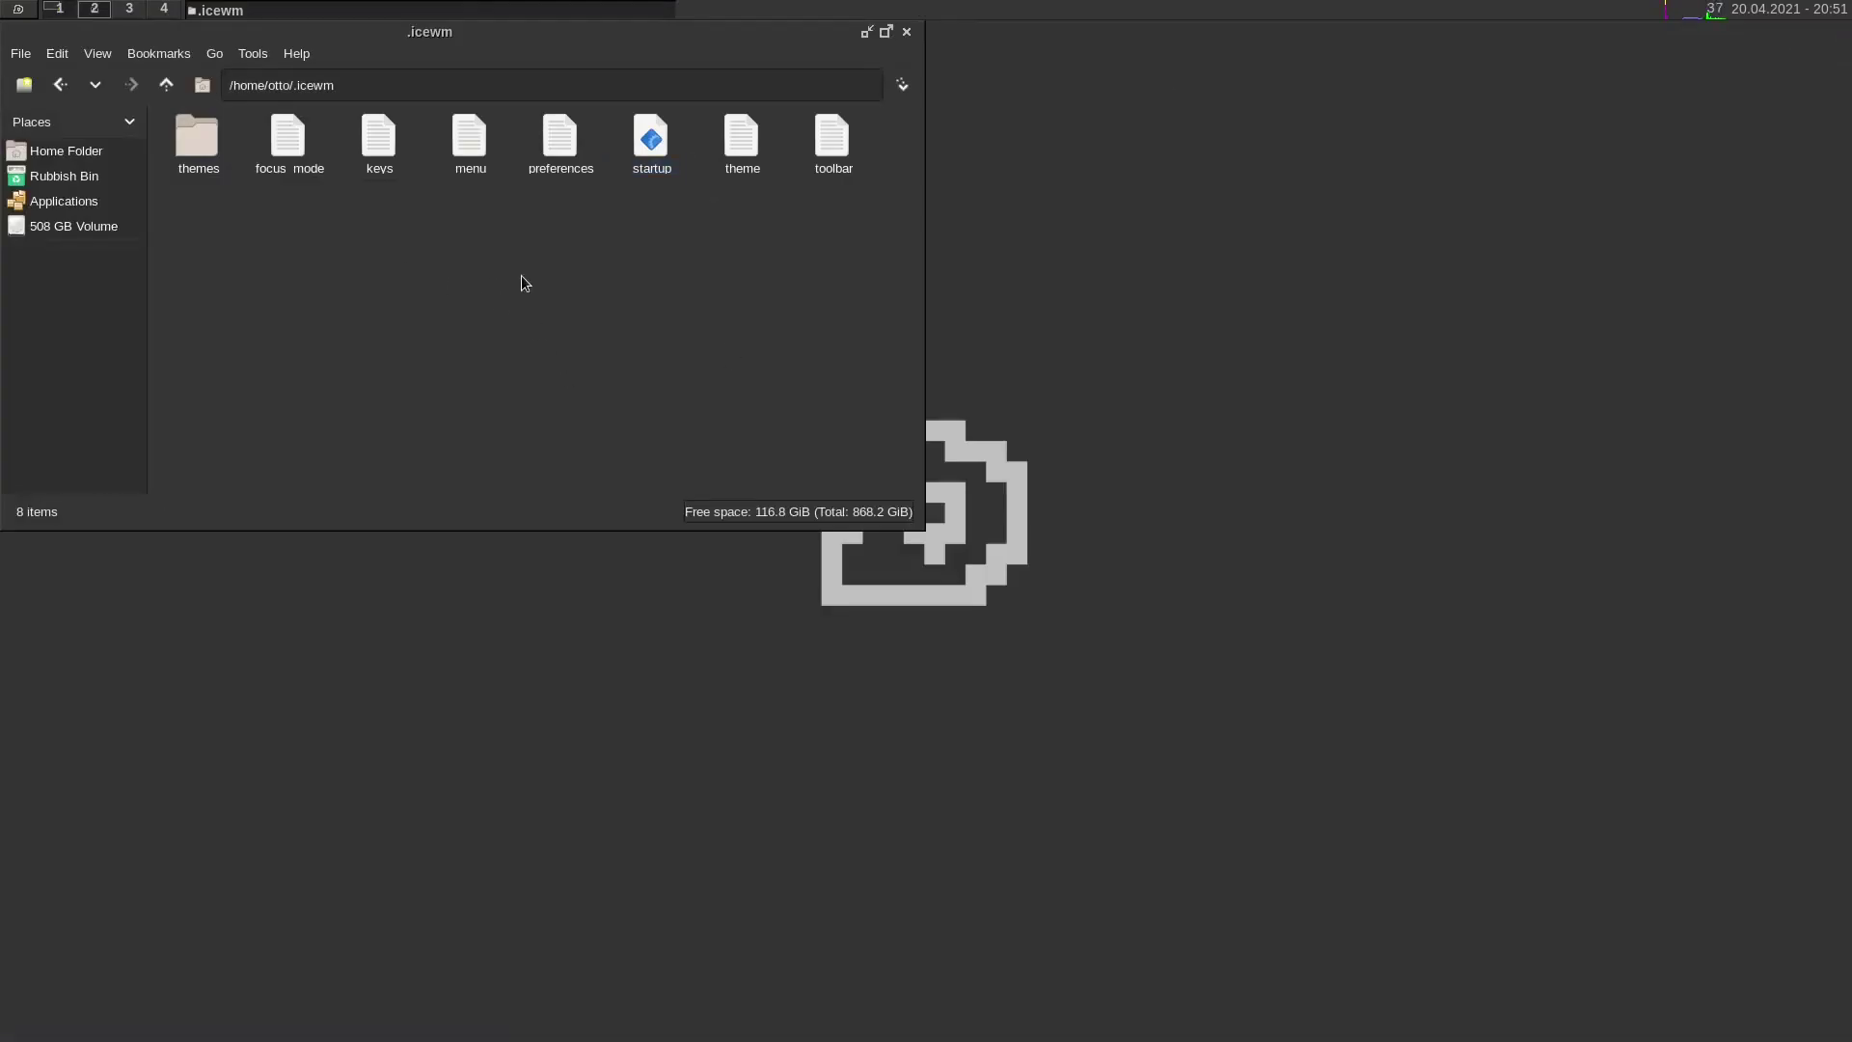
Step: Open the menu file in VSCodium, briefly show the start menu, then close the editor
{"action": "double_click", "coordinate": [468, 152]}
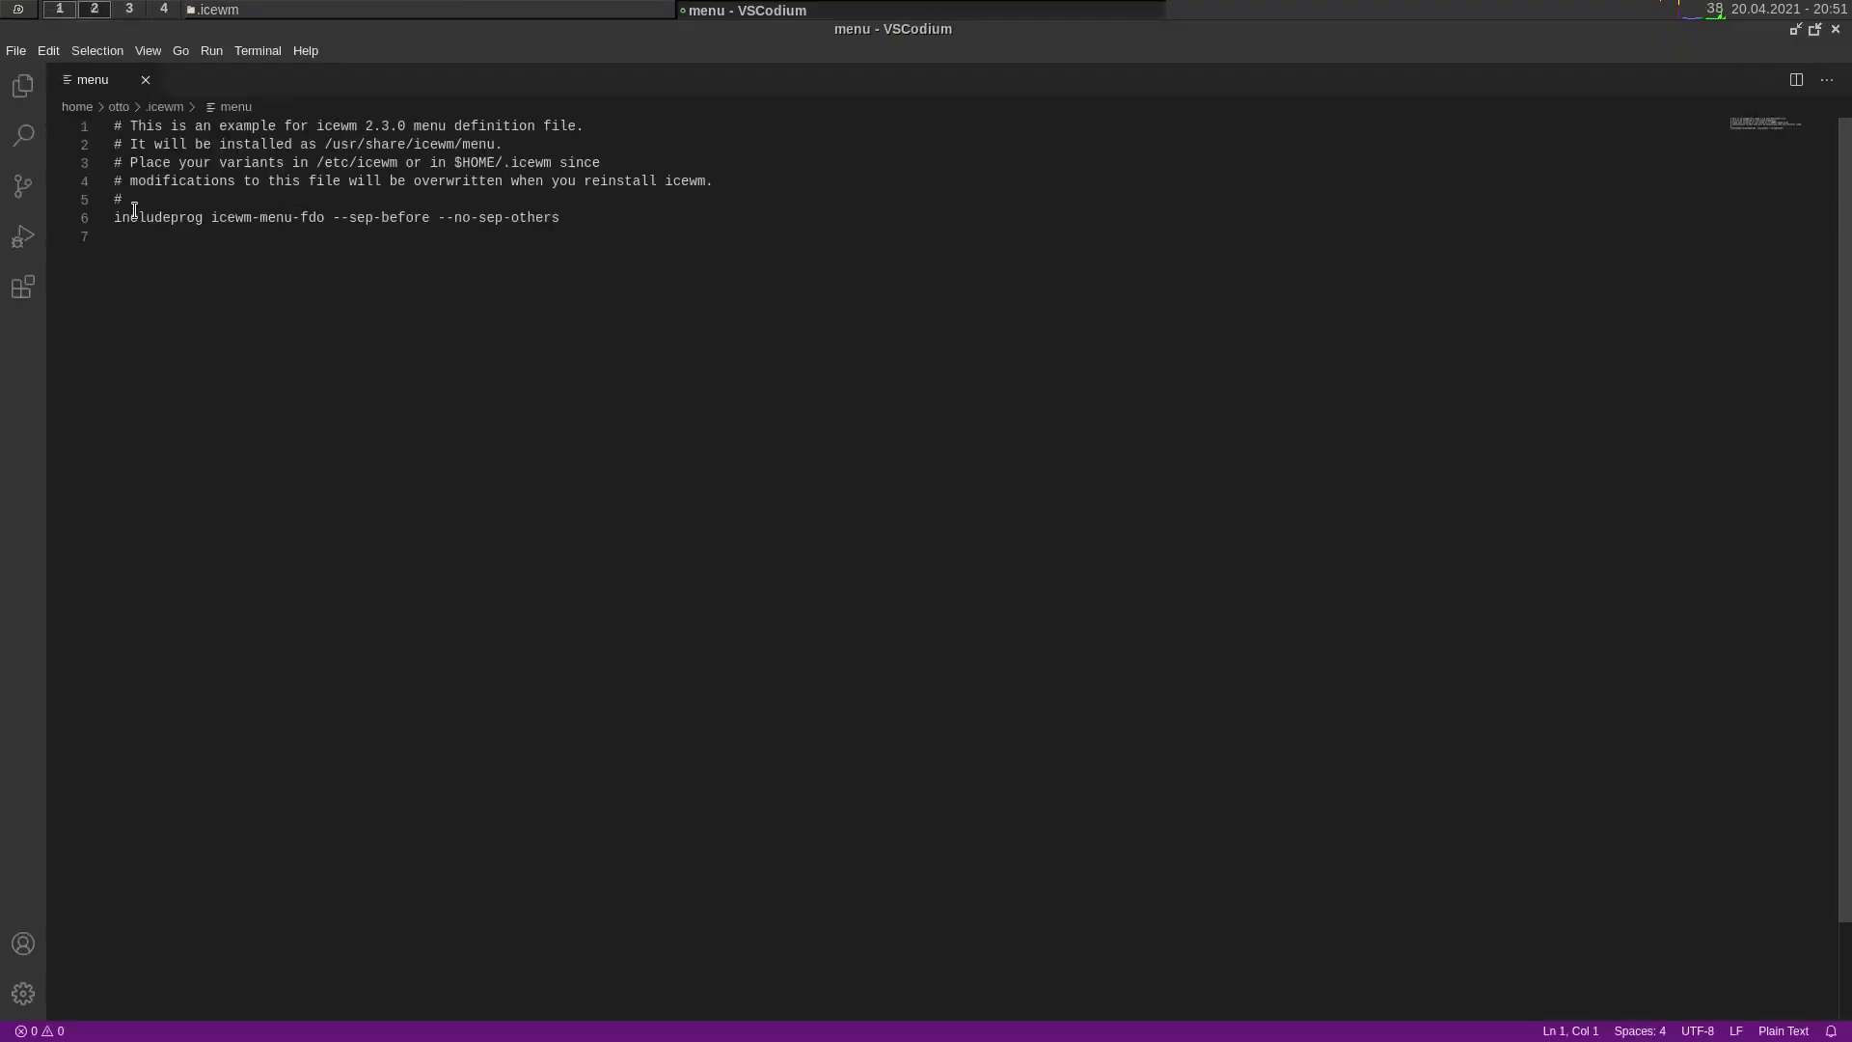
{"action": "left_click", "coordinate": [5, 9]}
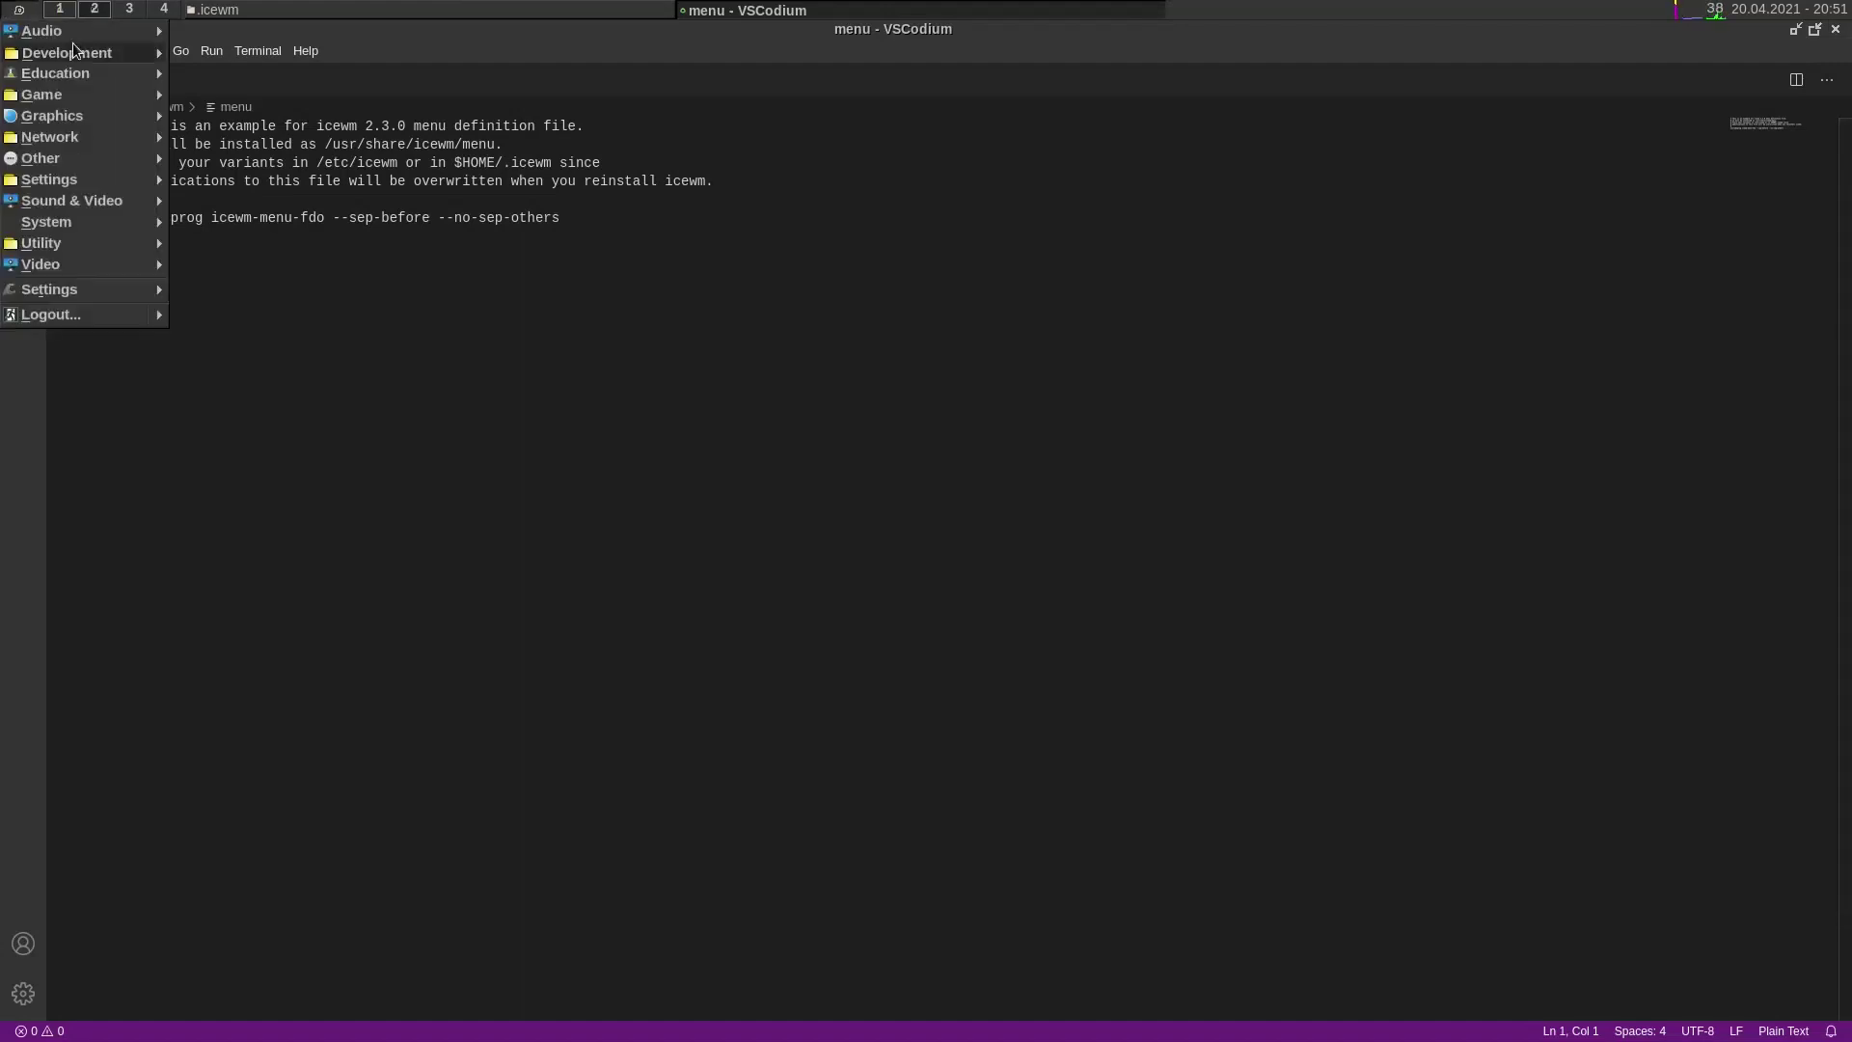
{"action": "key", "text": "Escape"}
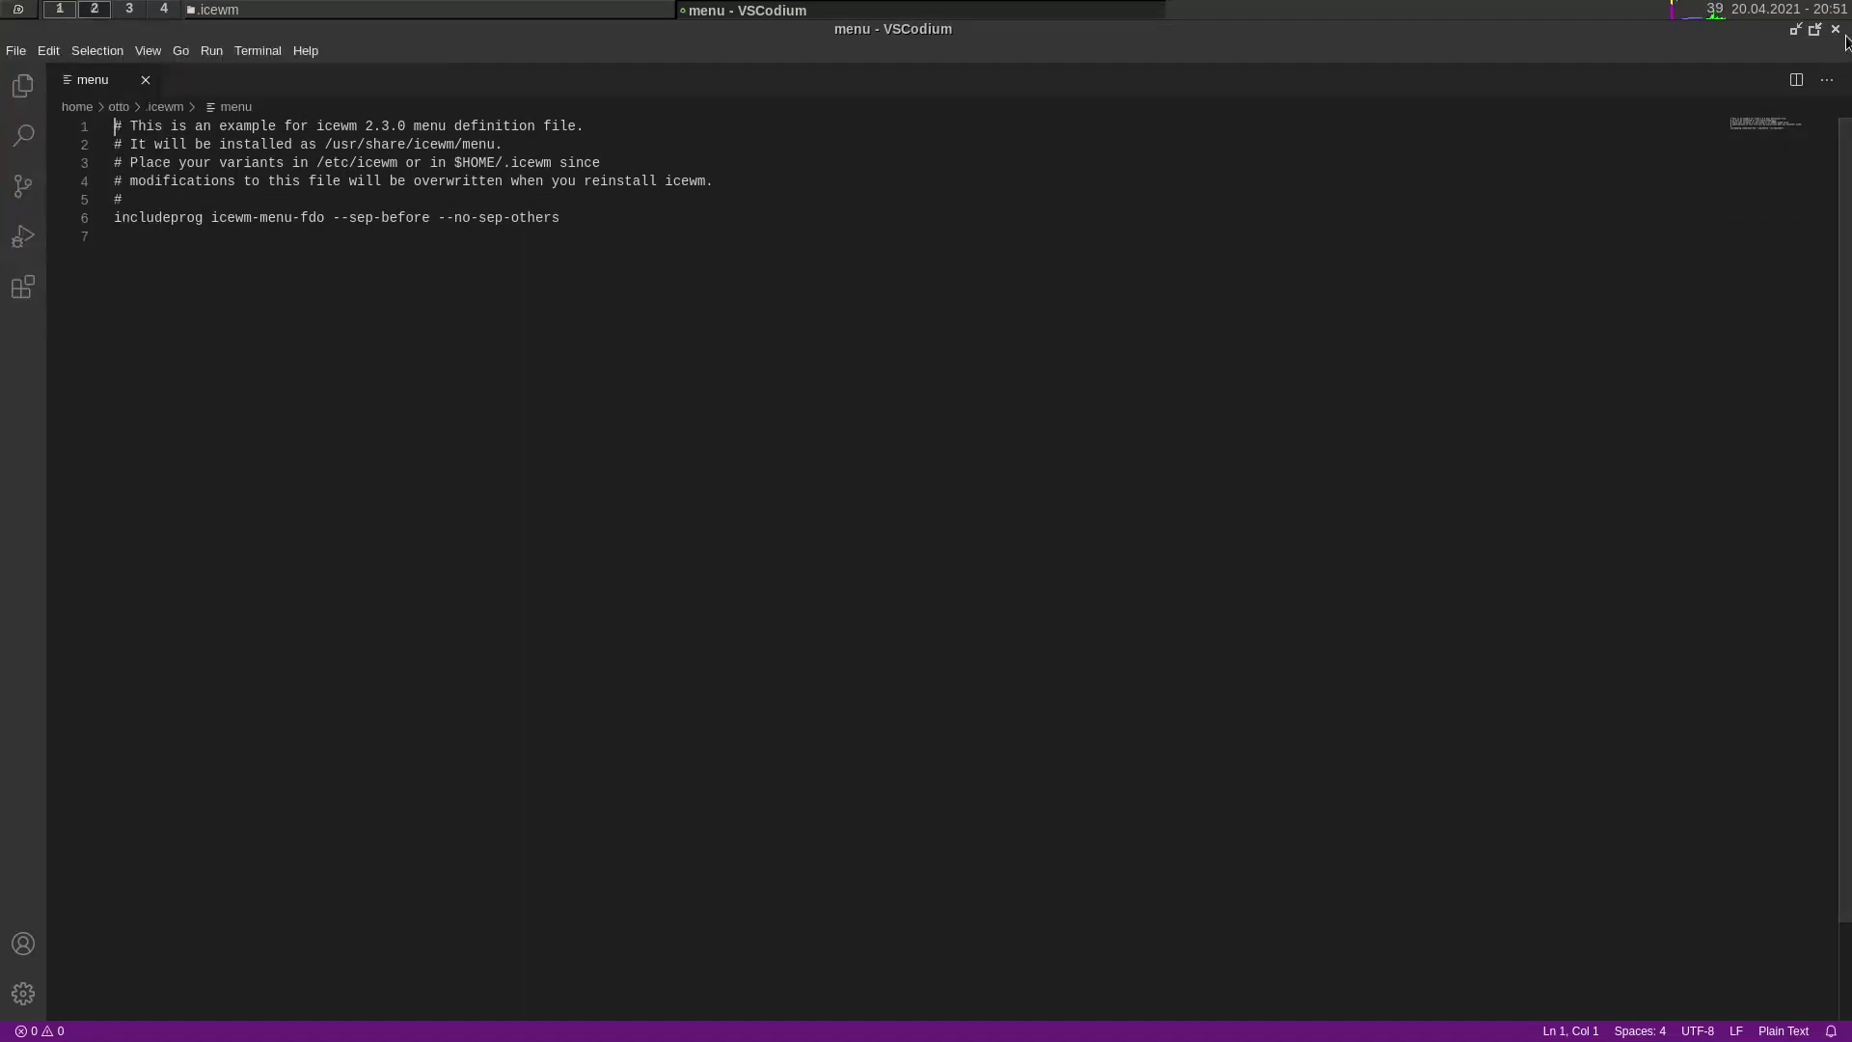
{"action": "left_click", "coordinate": [1836, 29]}
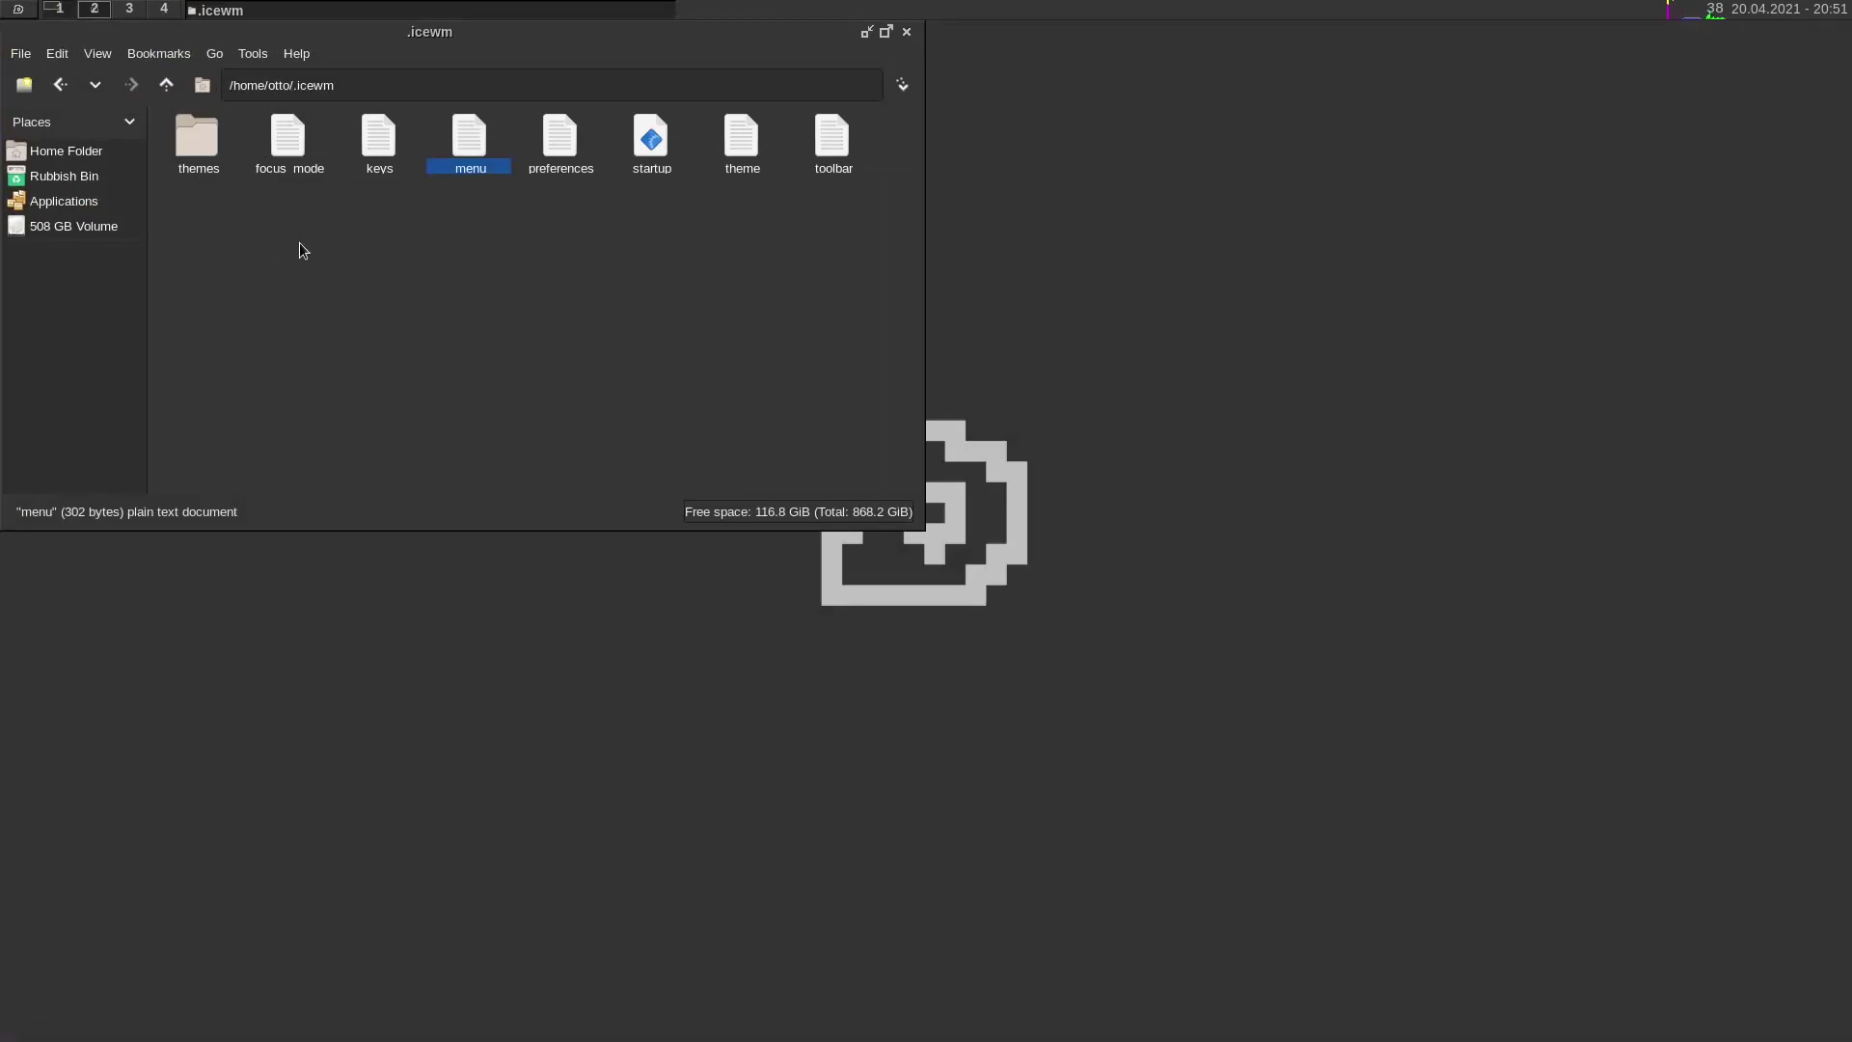
{"action": "double_click", "coordinate": [279, 156]}
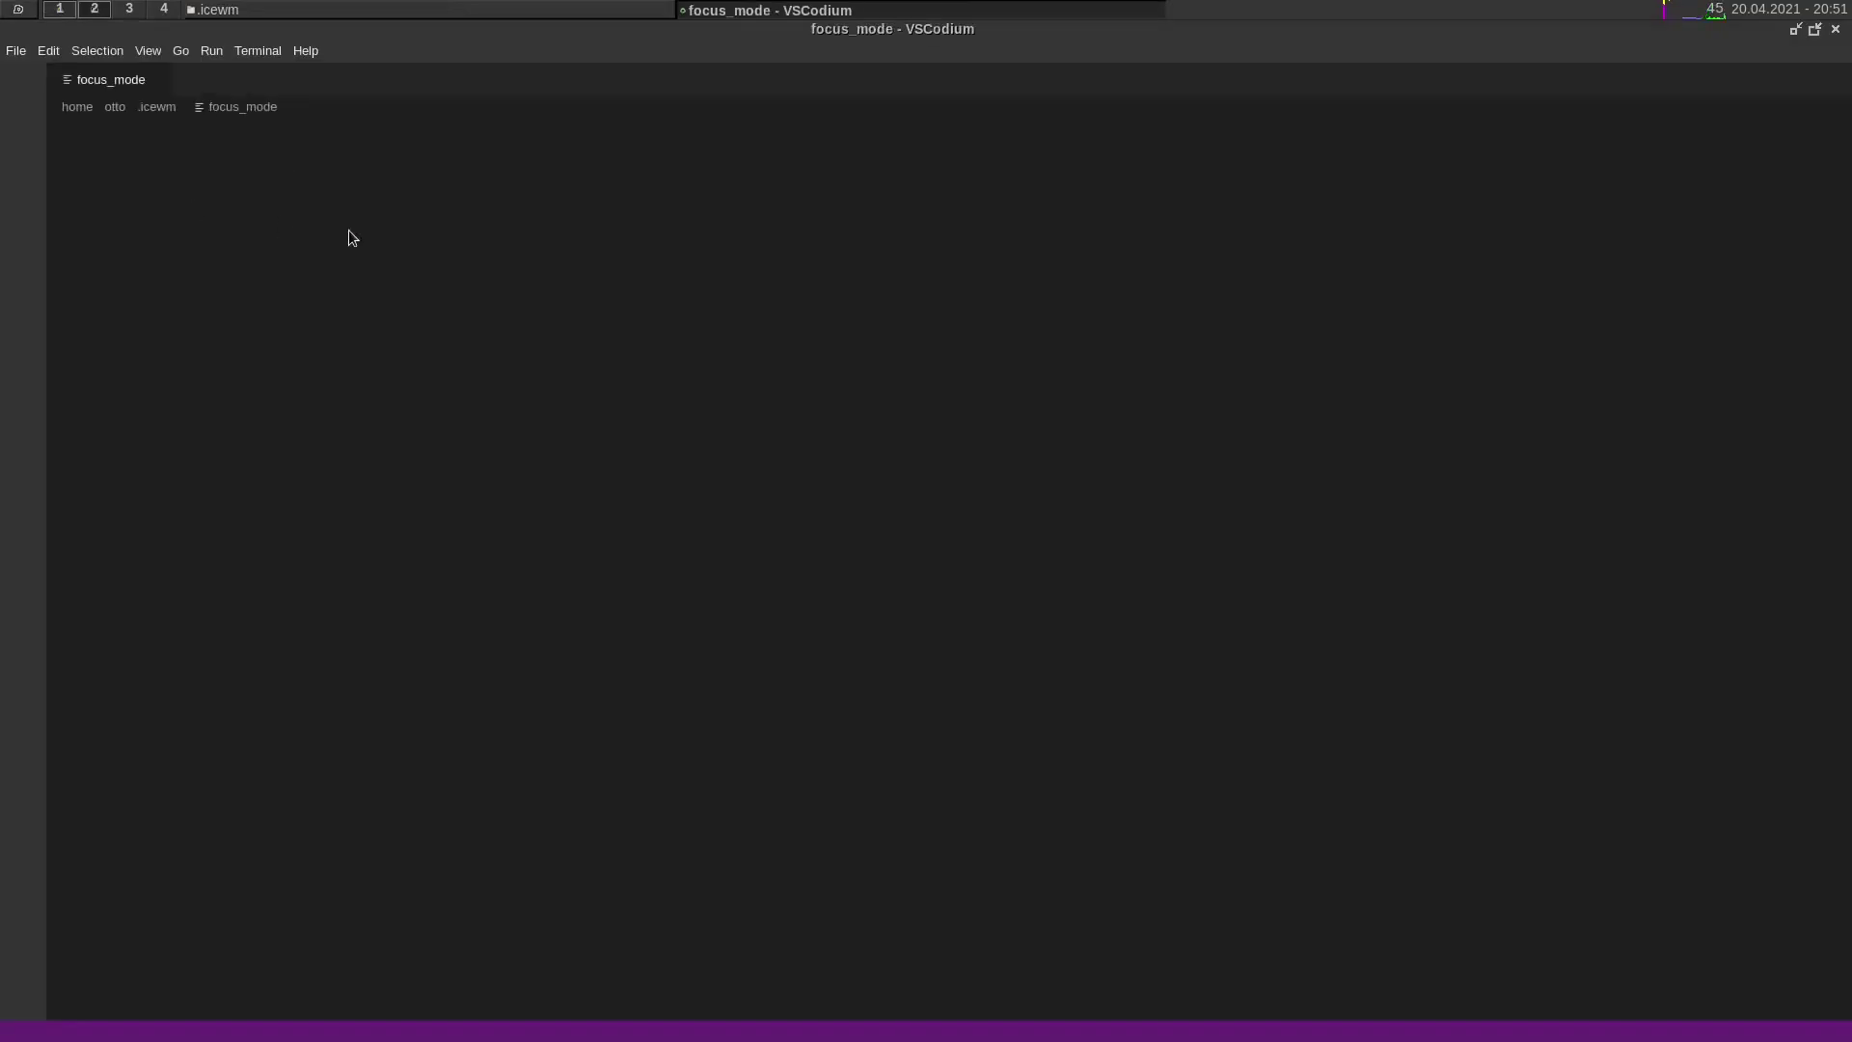
{"action": "left_click_drag", "start_coordinate": [315, 185], "coordinate": [63, 190]}
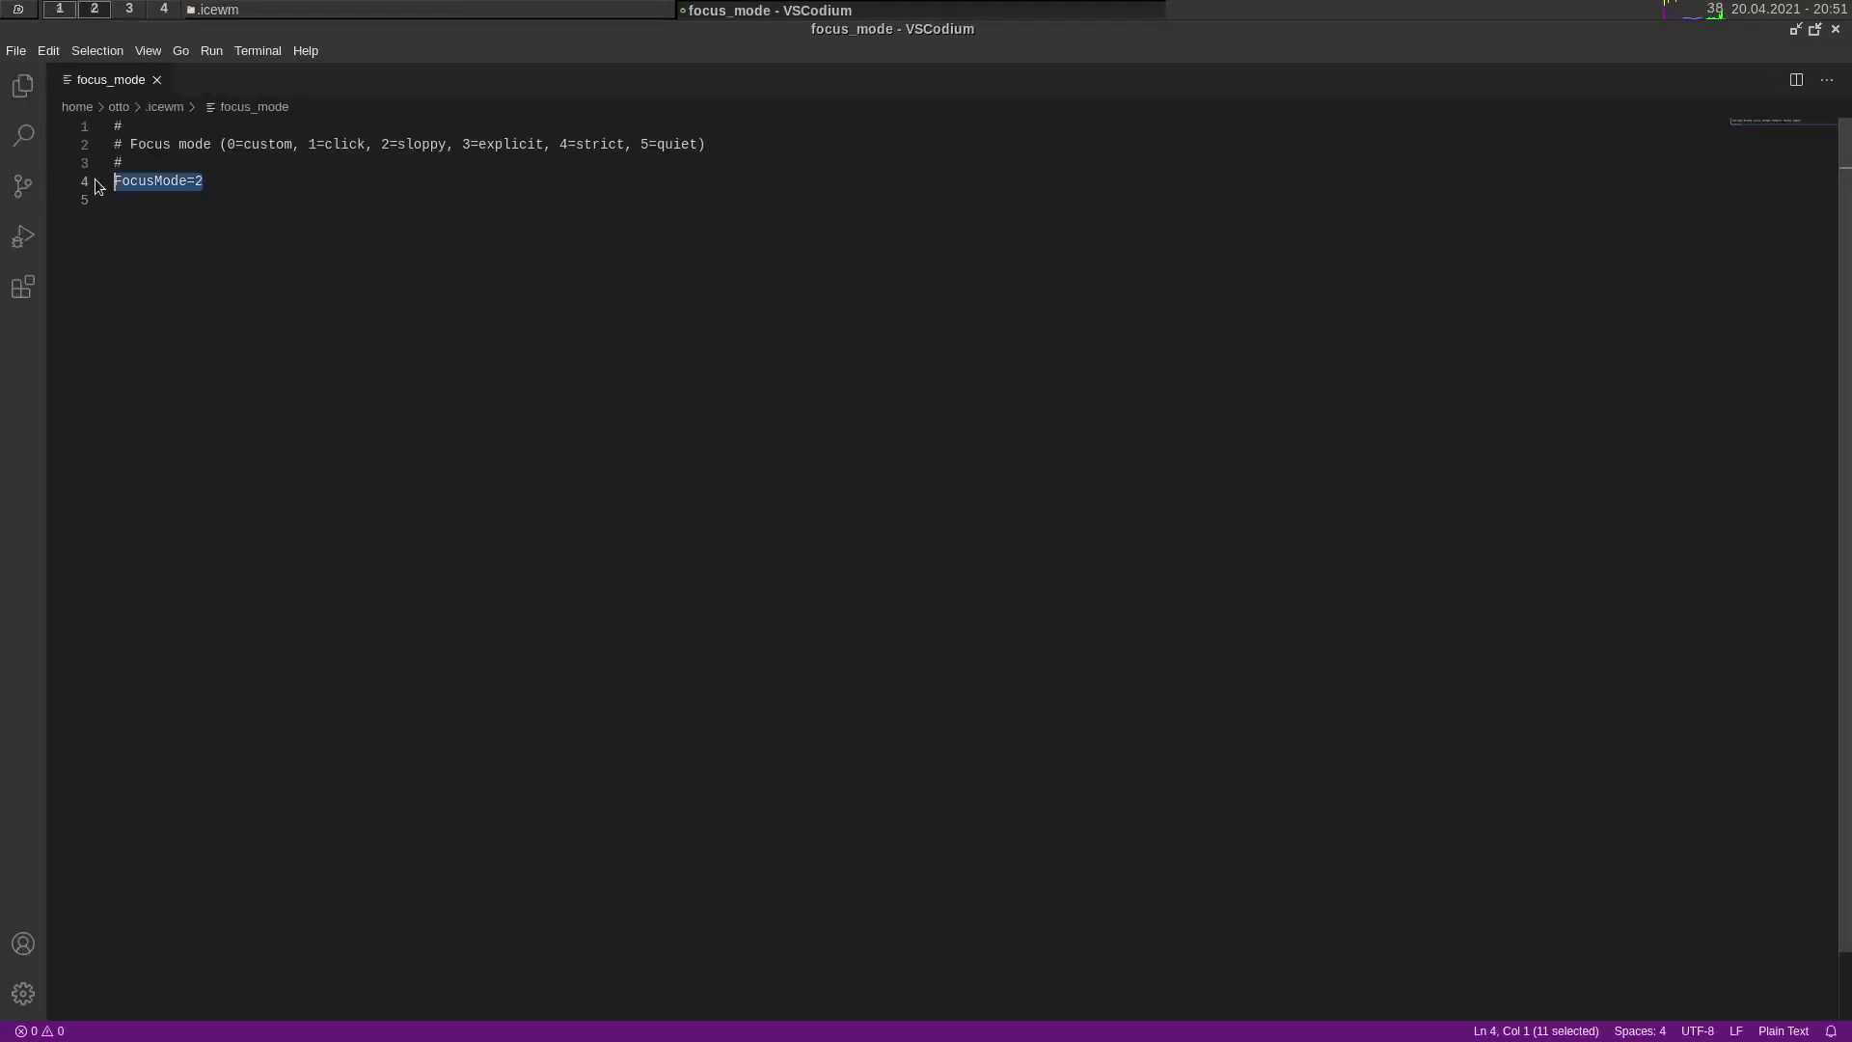
{"action": "left_click", "coordinate": [251, 194]}
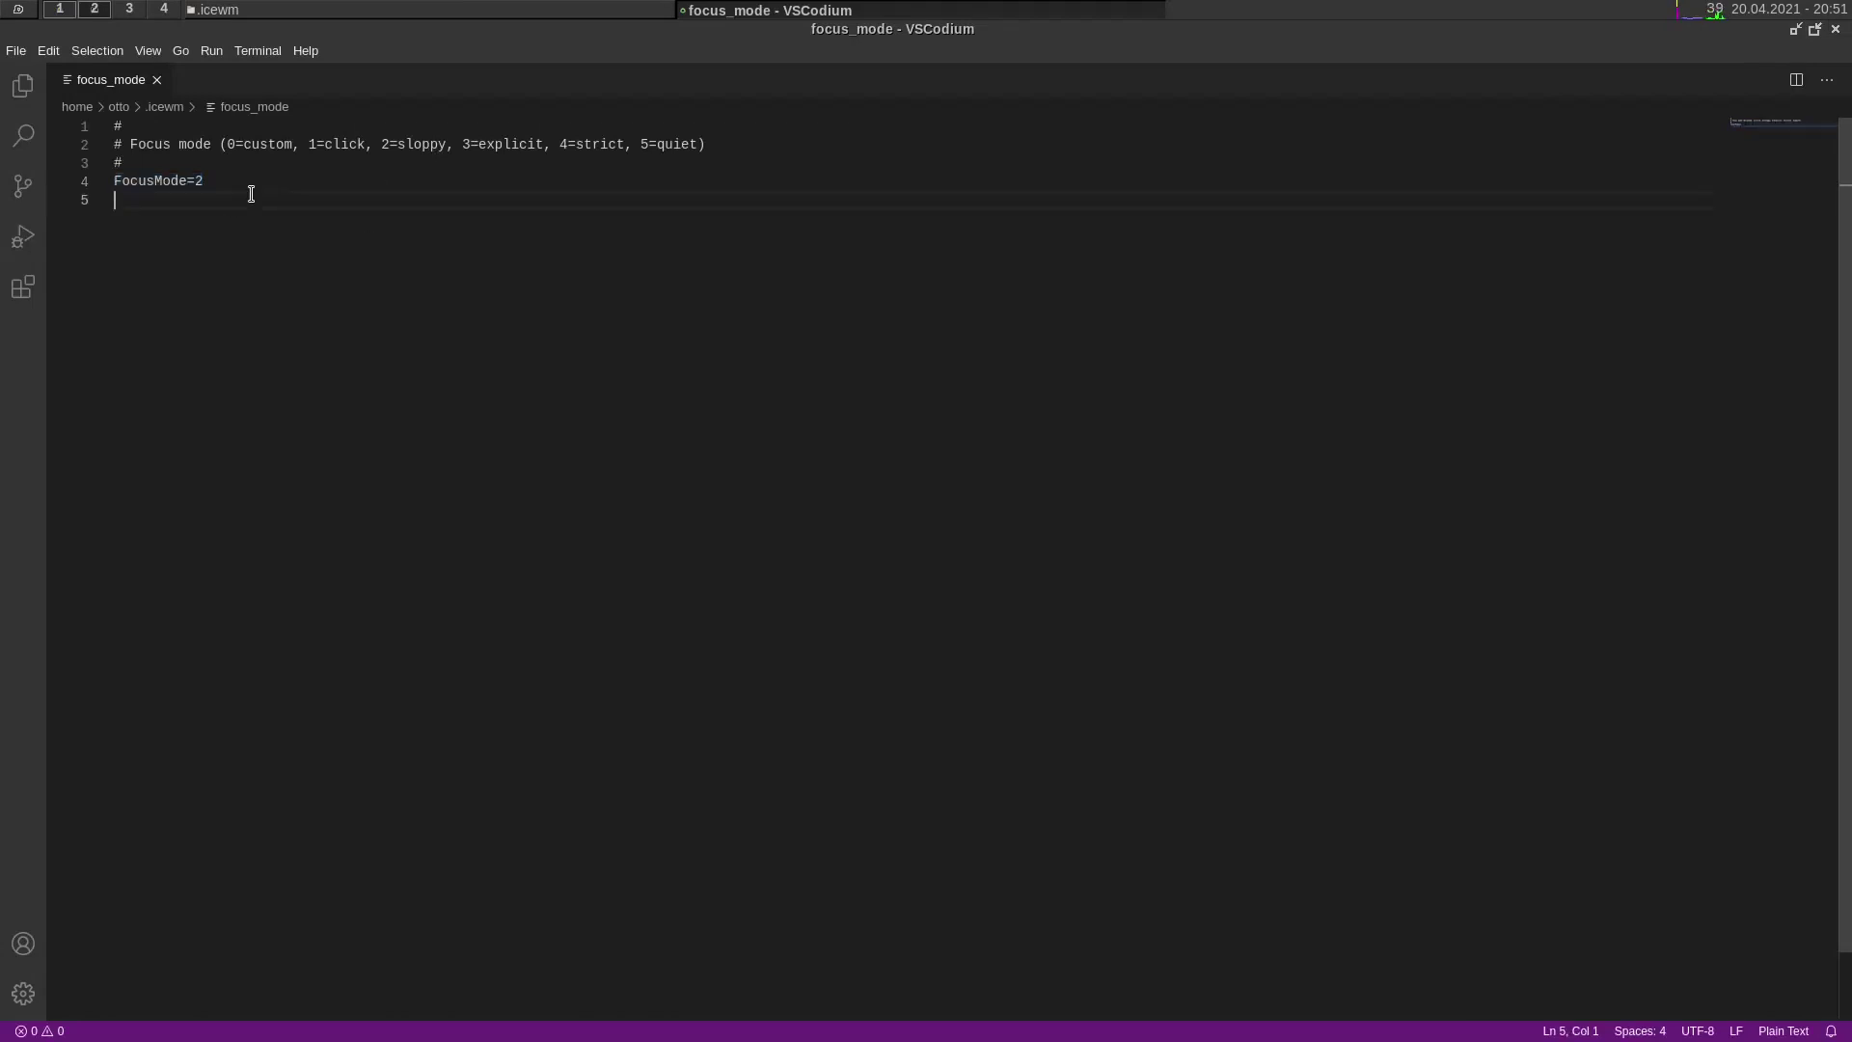
{"action": "left_click", "coordinate": [259, 185]}
{"action": "key", "text": "ctrl+alt+t"}
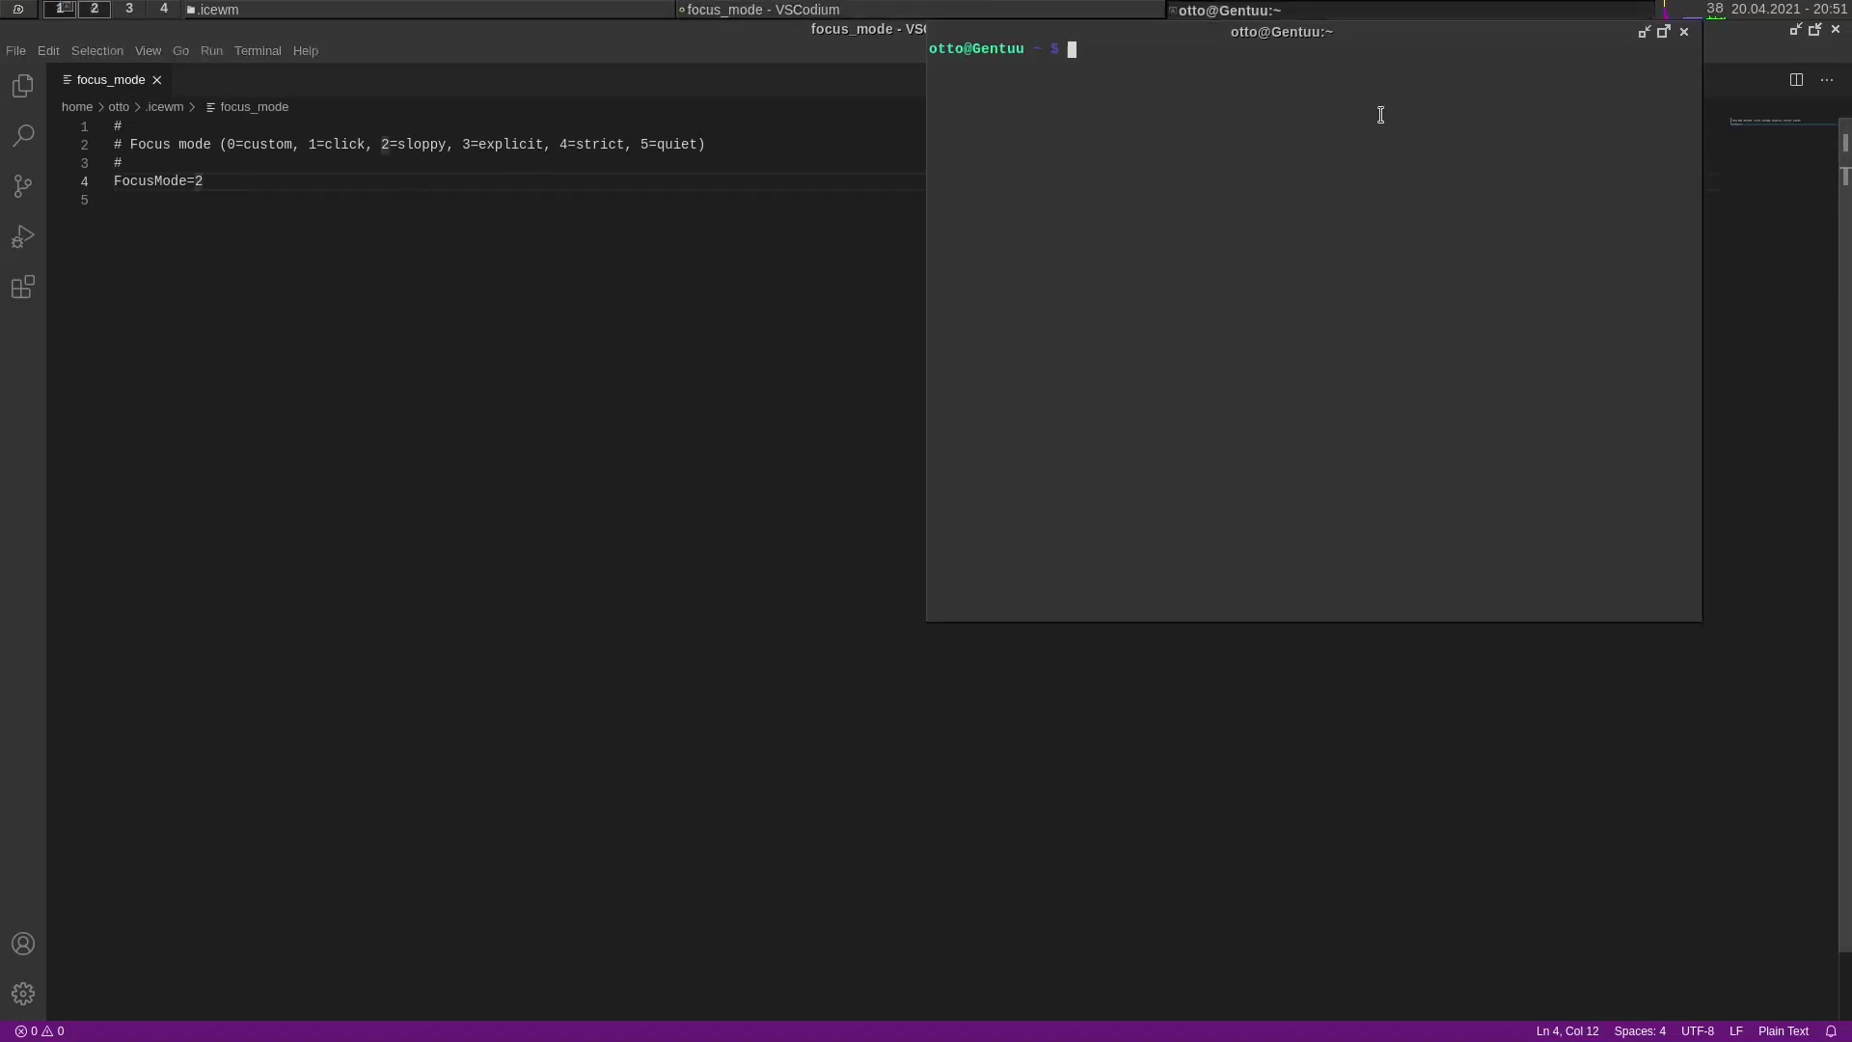
{"action": "mouse_move", "coordinate": [1771, 43]}
{"action": "left_click", "coordinate": [1685, 32]}
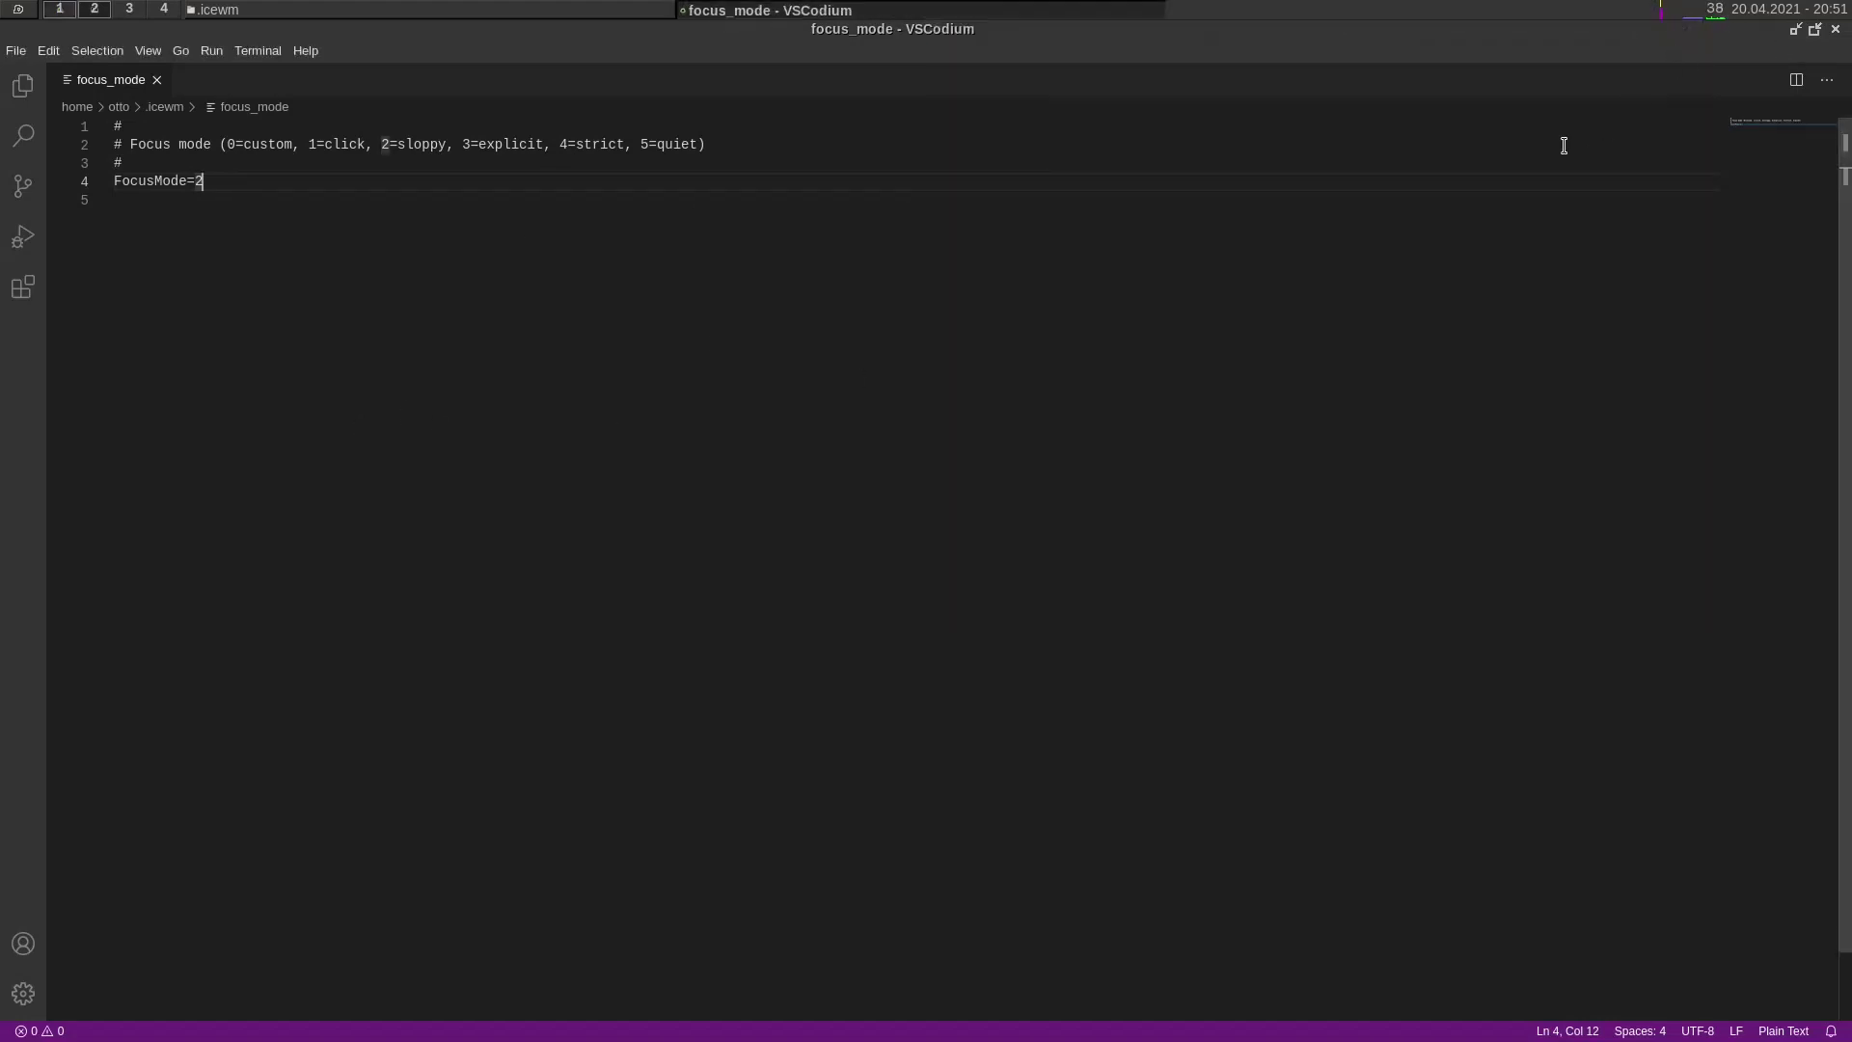
{"action": "left_click", "coordinate": [1836, 28]}
{"action": "left_click", "coordinate": [485, 295]}
Step: Go into themes > darkice and open default.theme in VSCodium
{"action": "double_click", "coordinate": [206, 148]}
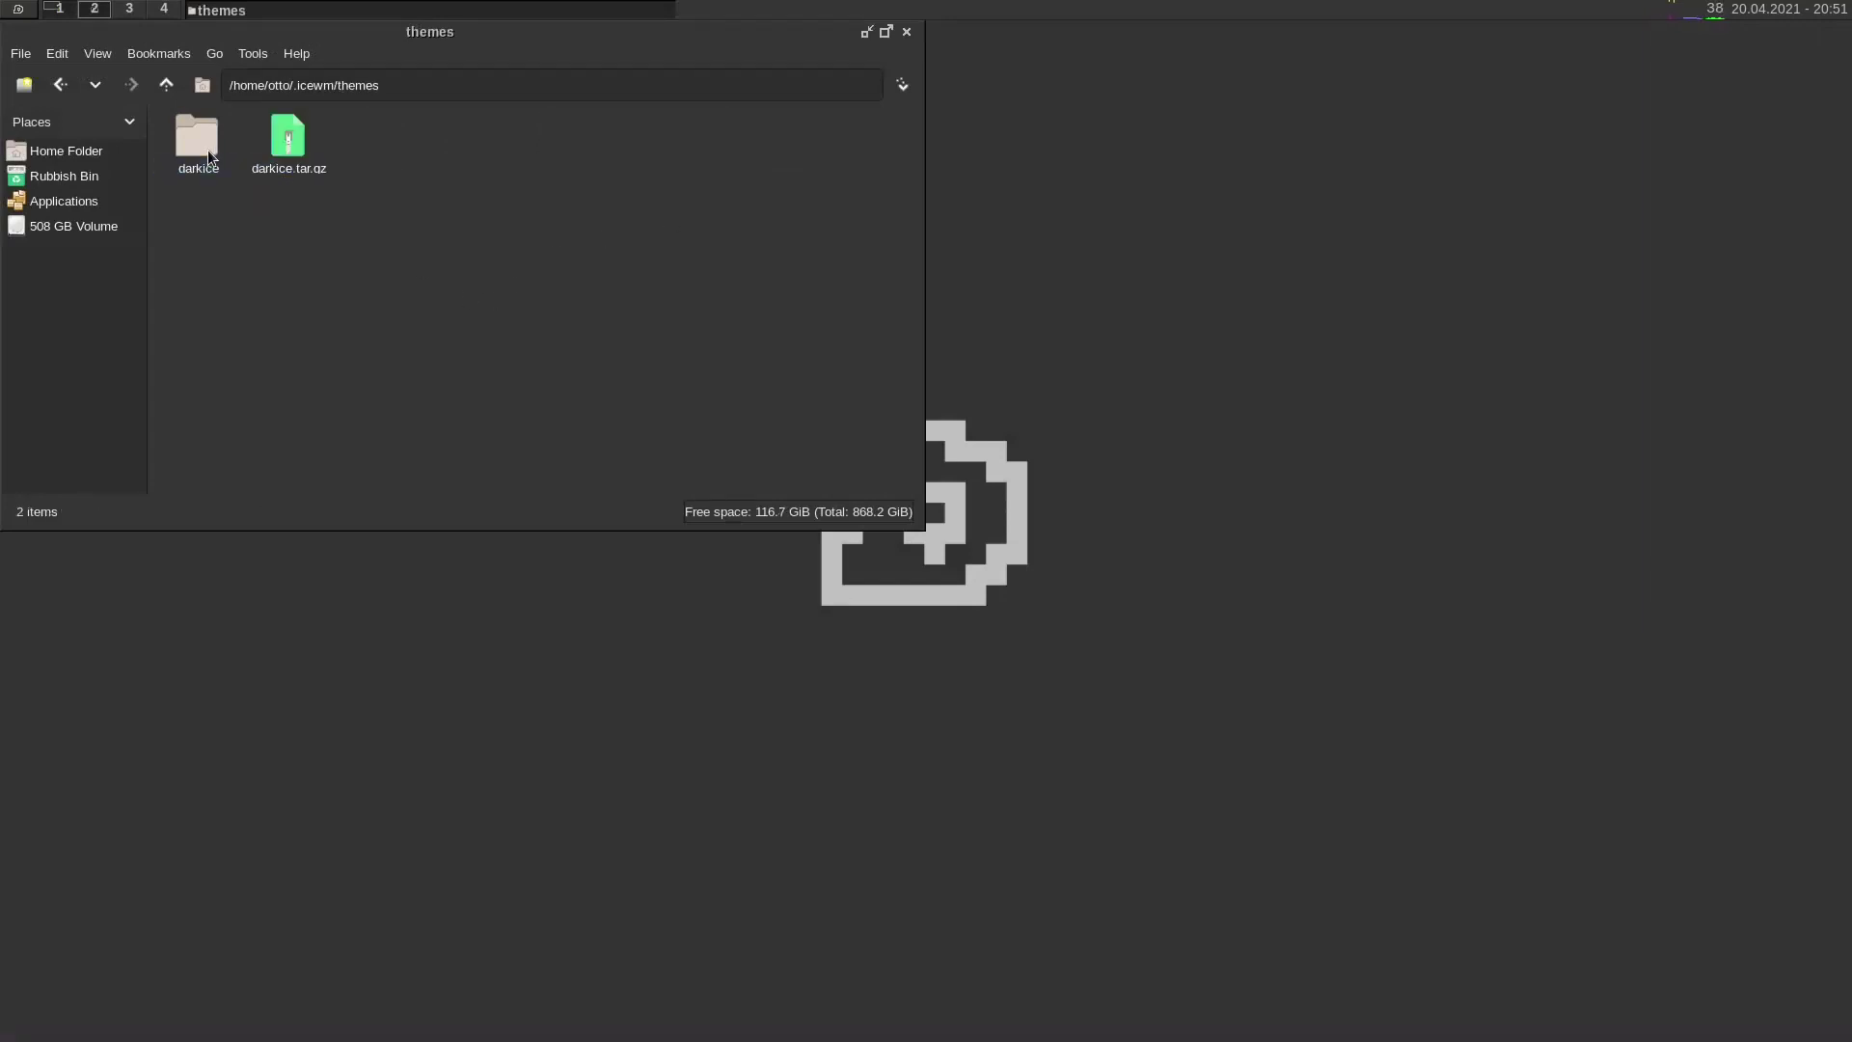
{"action": "double_click", "coordinate": [206, 148]}
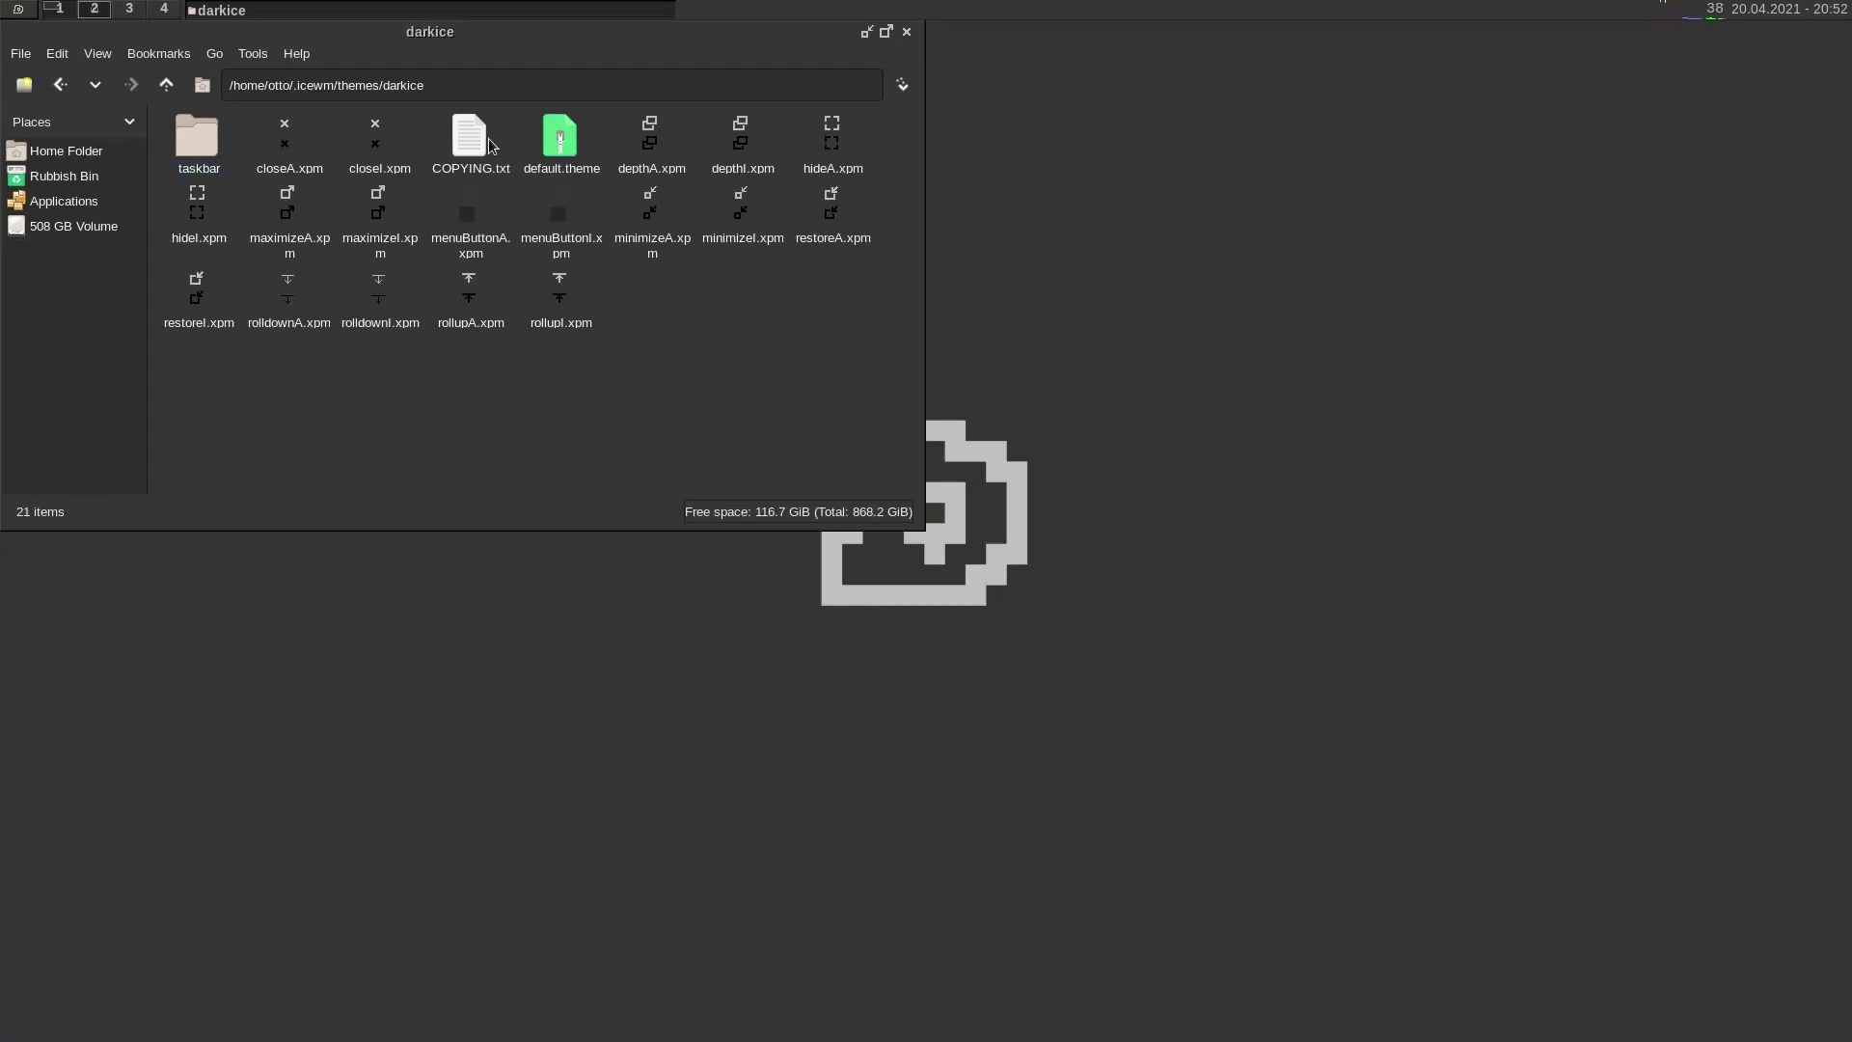
{"action": "right_click", "coordinate": [565, 145]}
{"action": "left_click", "coordinate": [608, 205]}
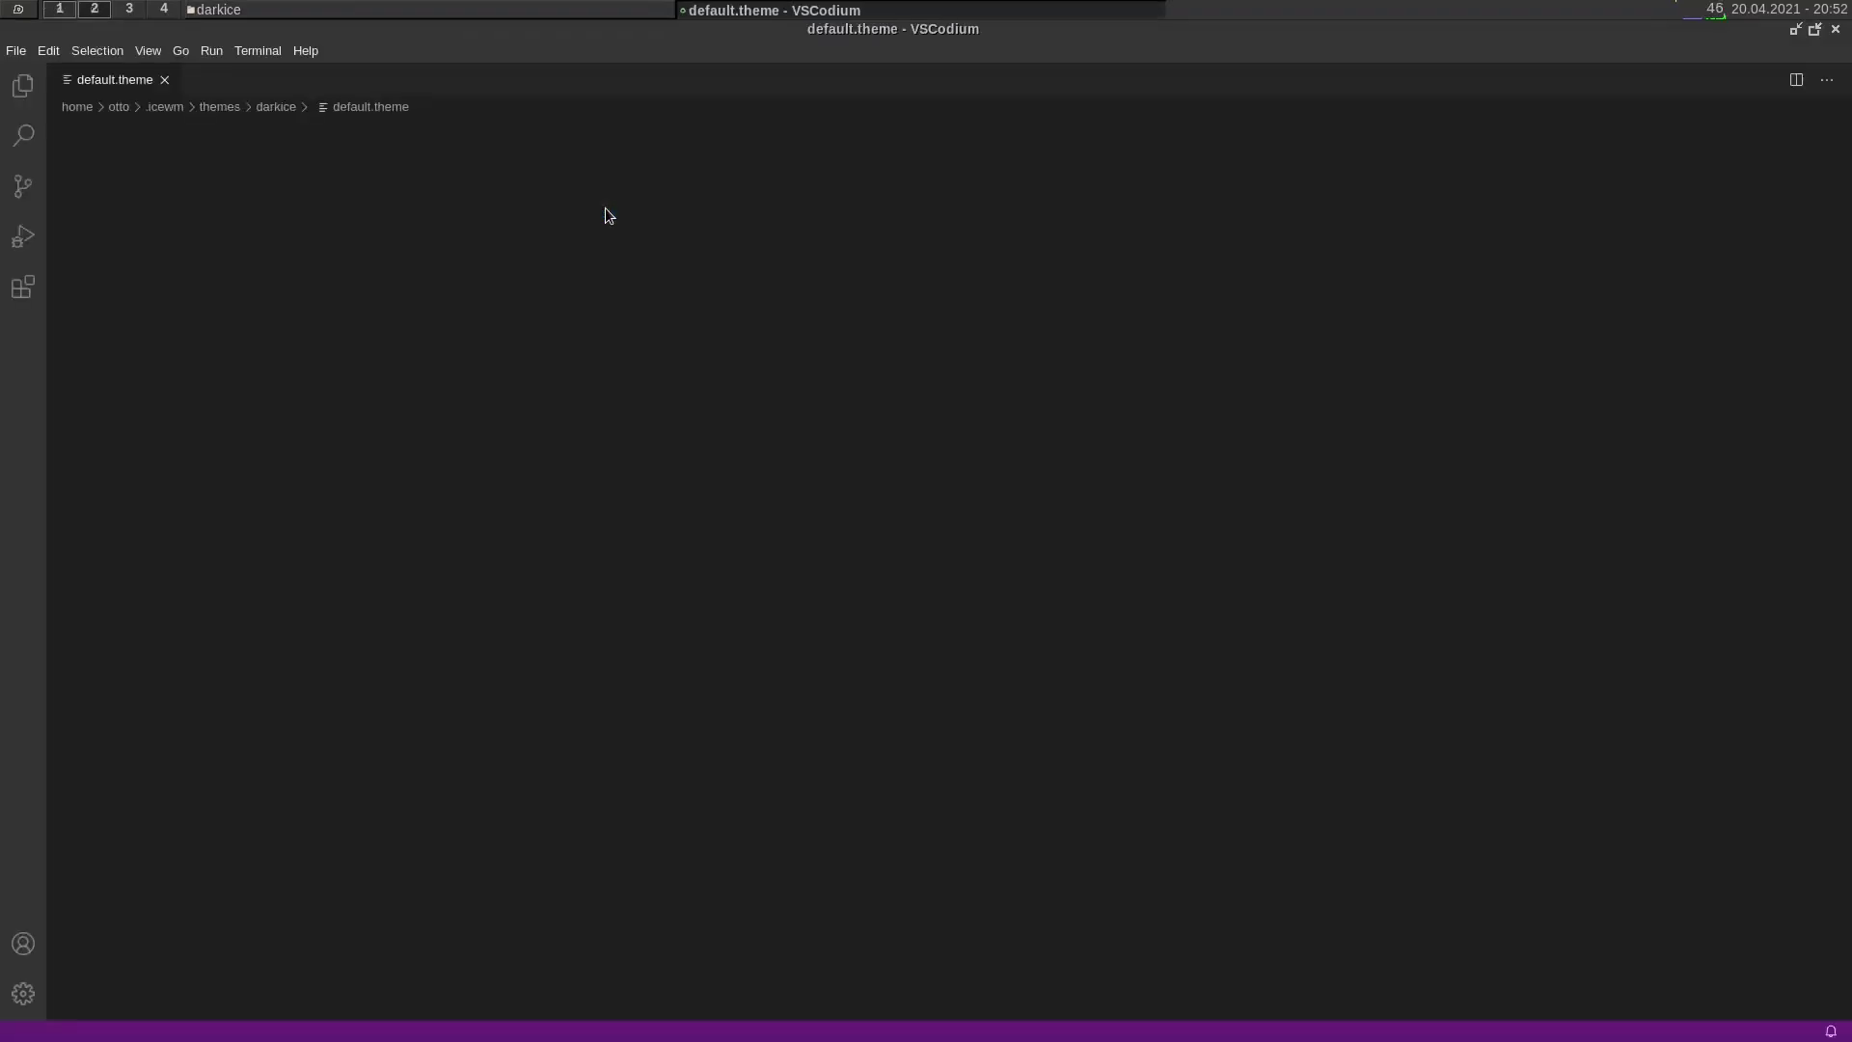
{"action": "scroll", "coordinate": [560, 266], "scroll_direction": "down", "scroll_amount": 20}
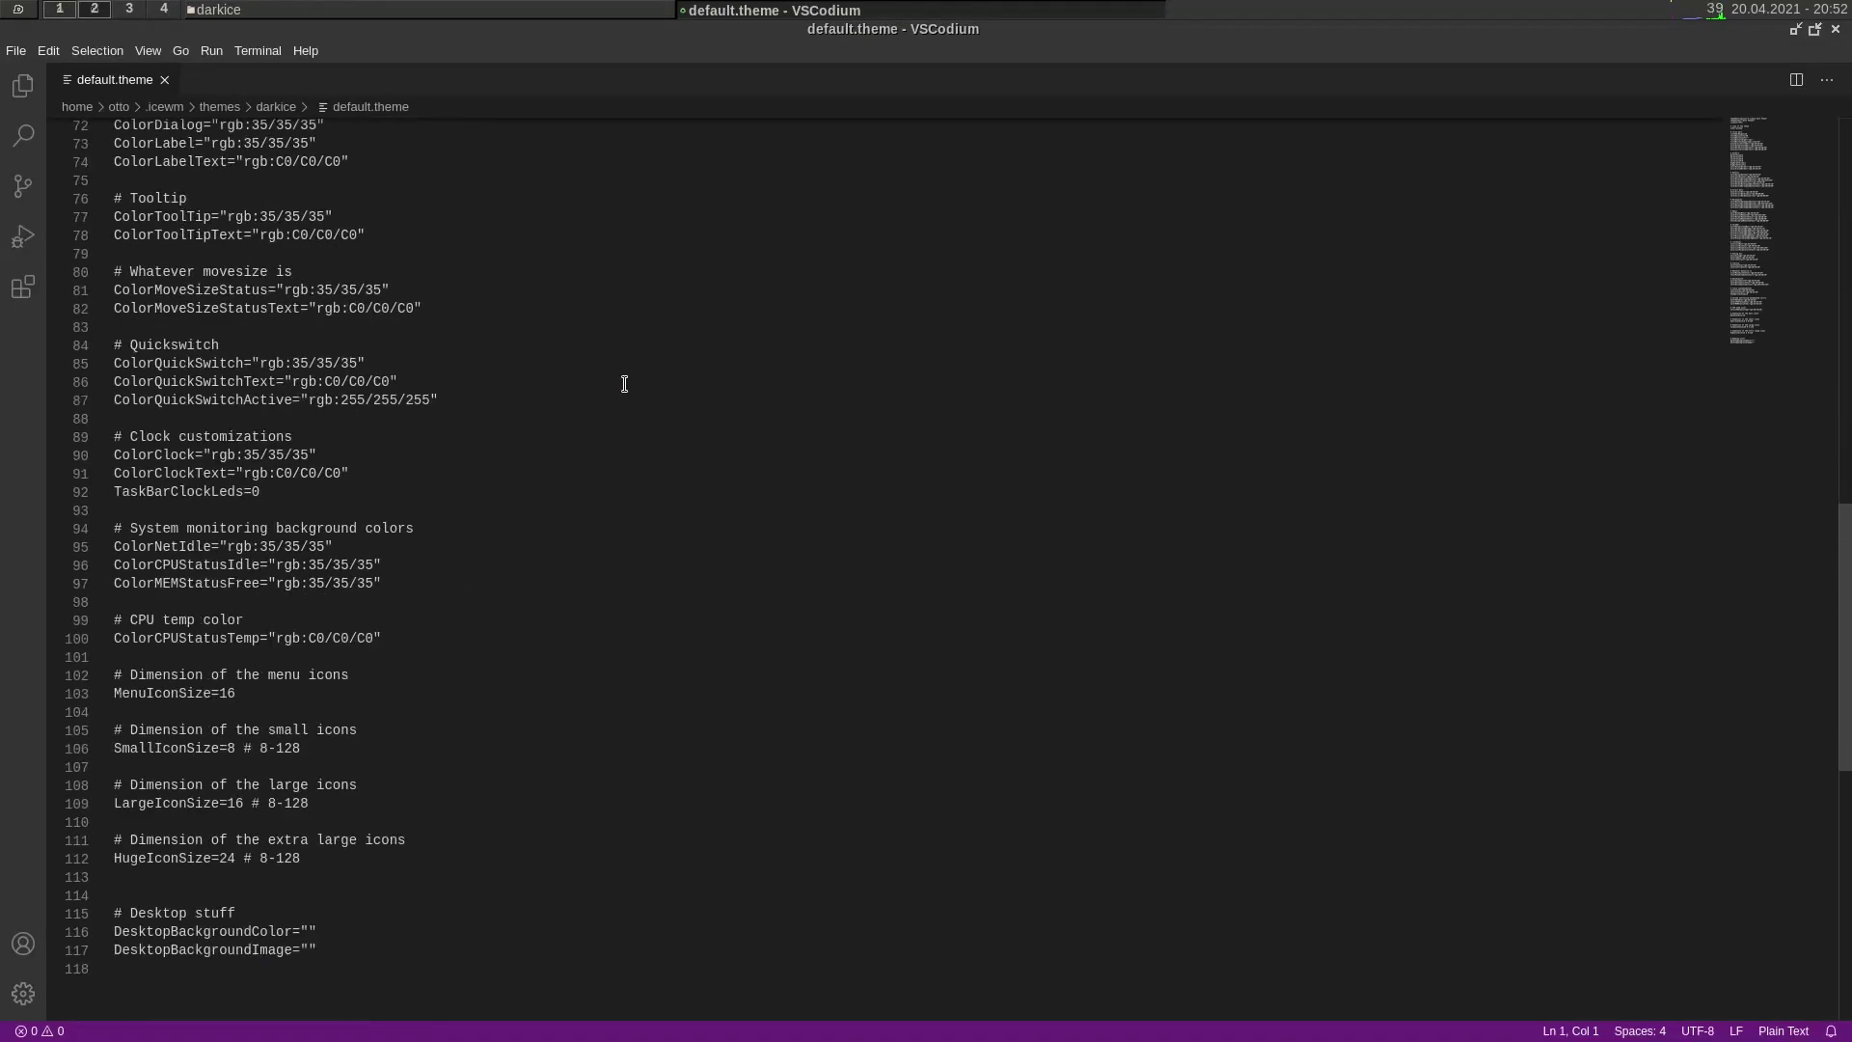
{"action": "scroll", "coordinate": [510, 523], "scroll_direction": "up", "scroll_amount": 3}
{"action": "scroll", "coordinate": [510, 523], "scroll_direction": "up", "scroll_amount": 15}
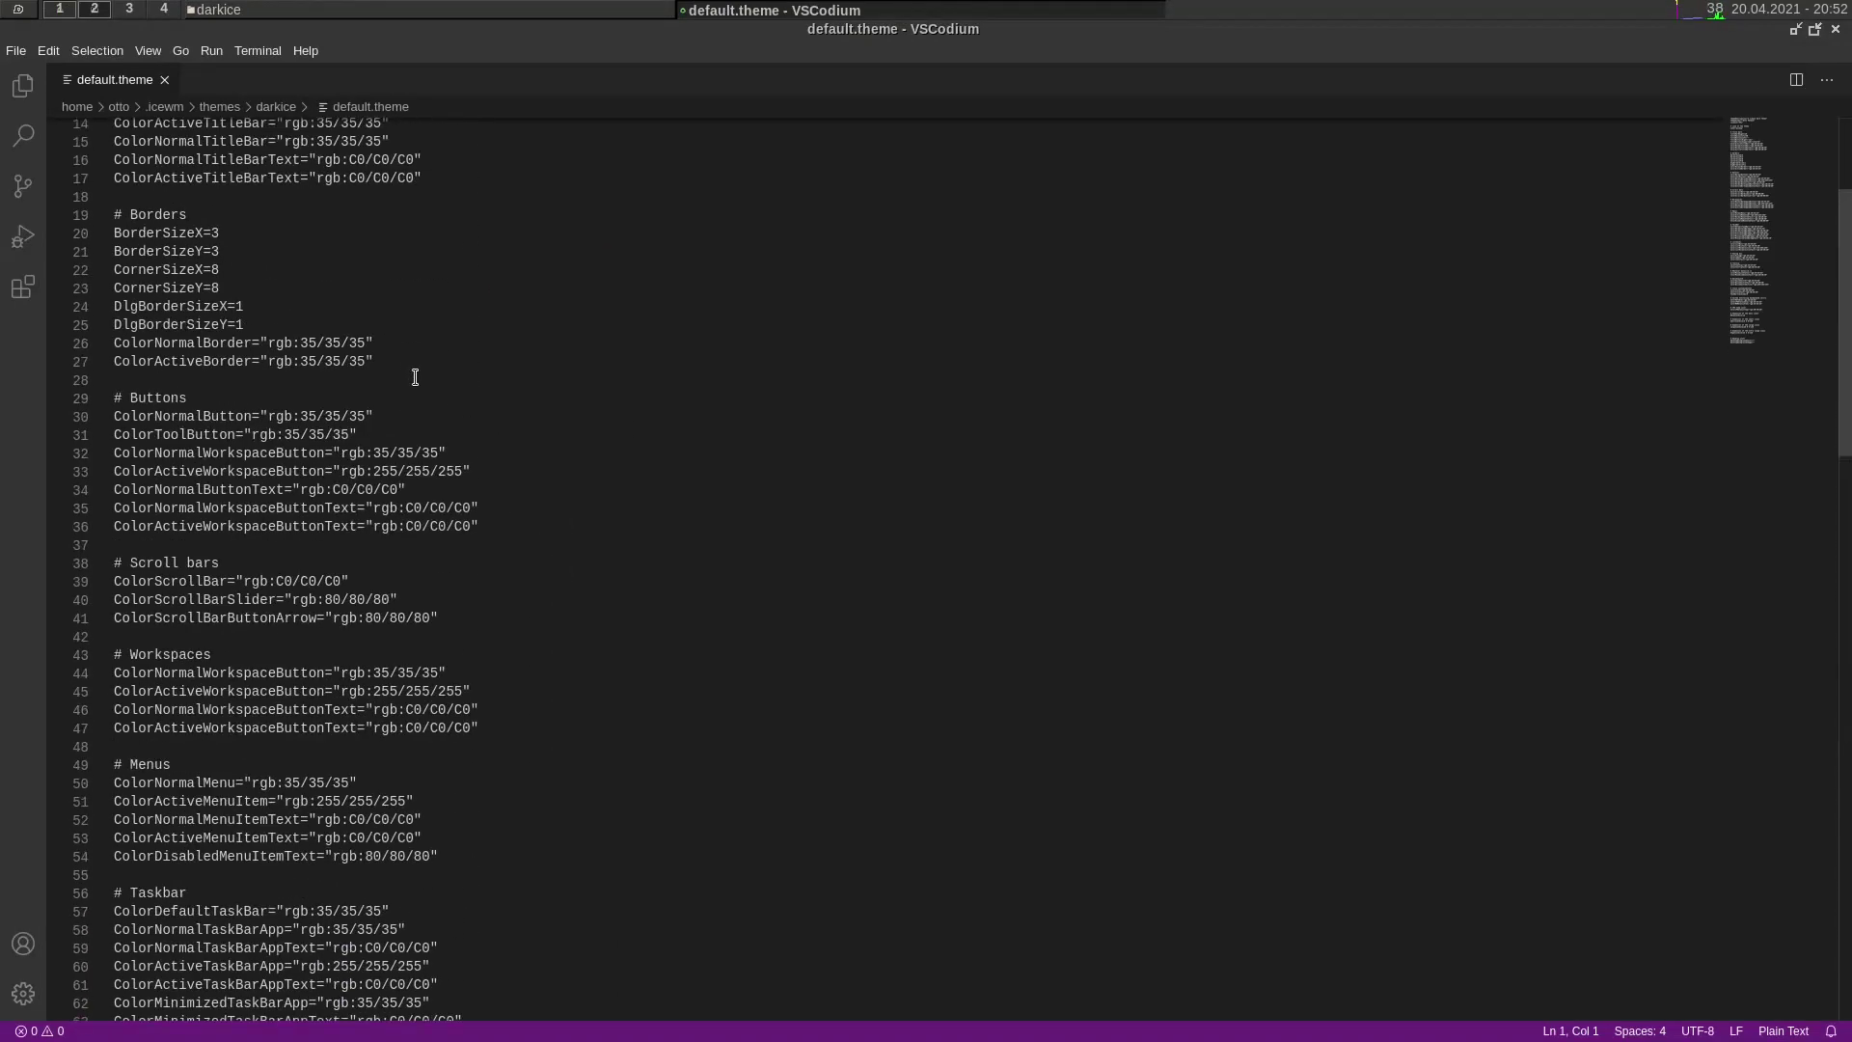
{"action": "scroll", "coordinate": [414, 375], "scroll_direction": "up", "scroll_amount": 4}
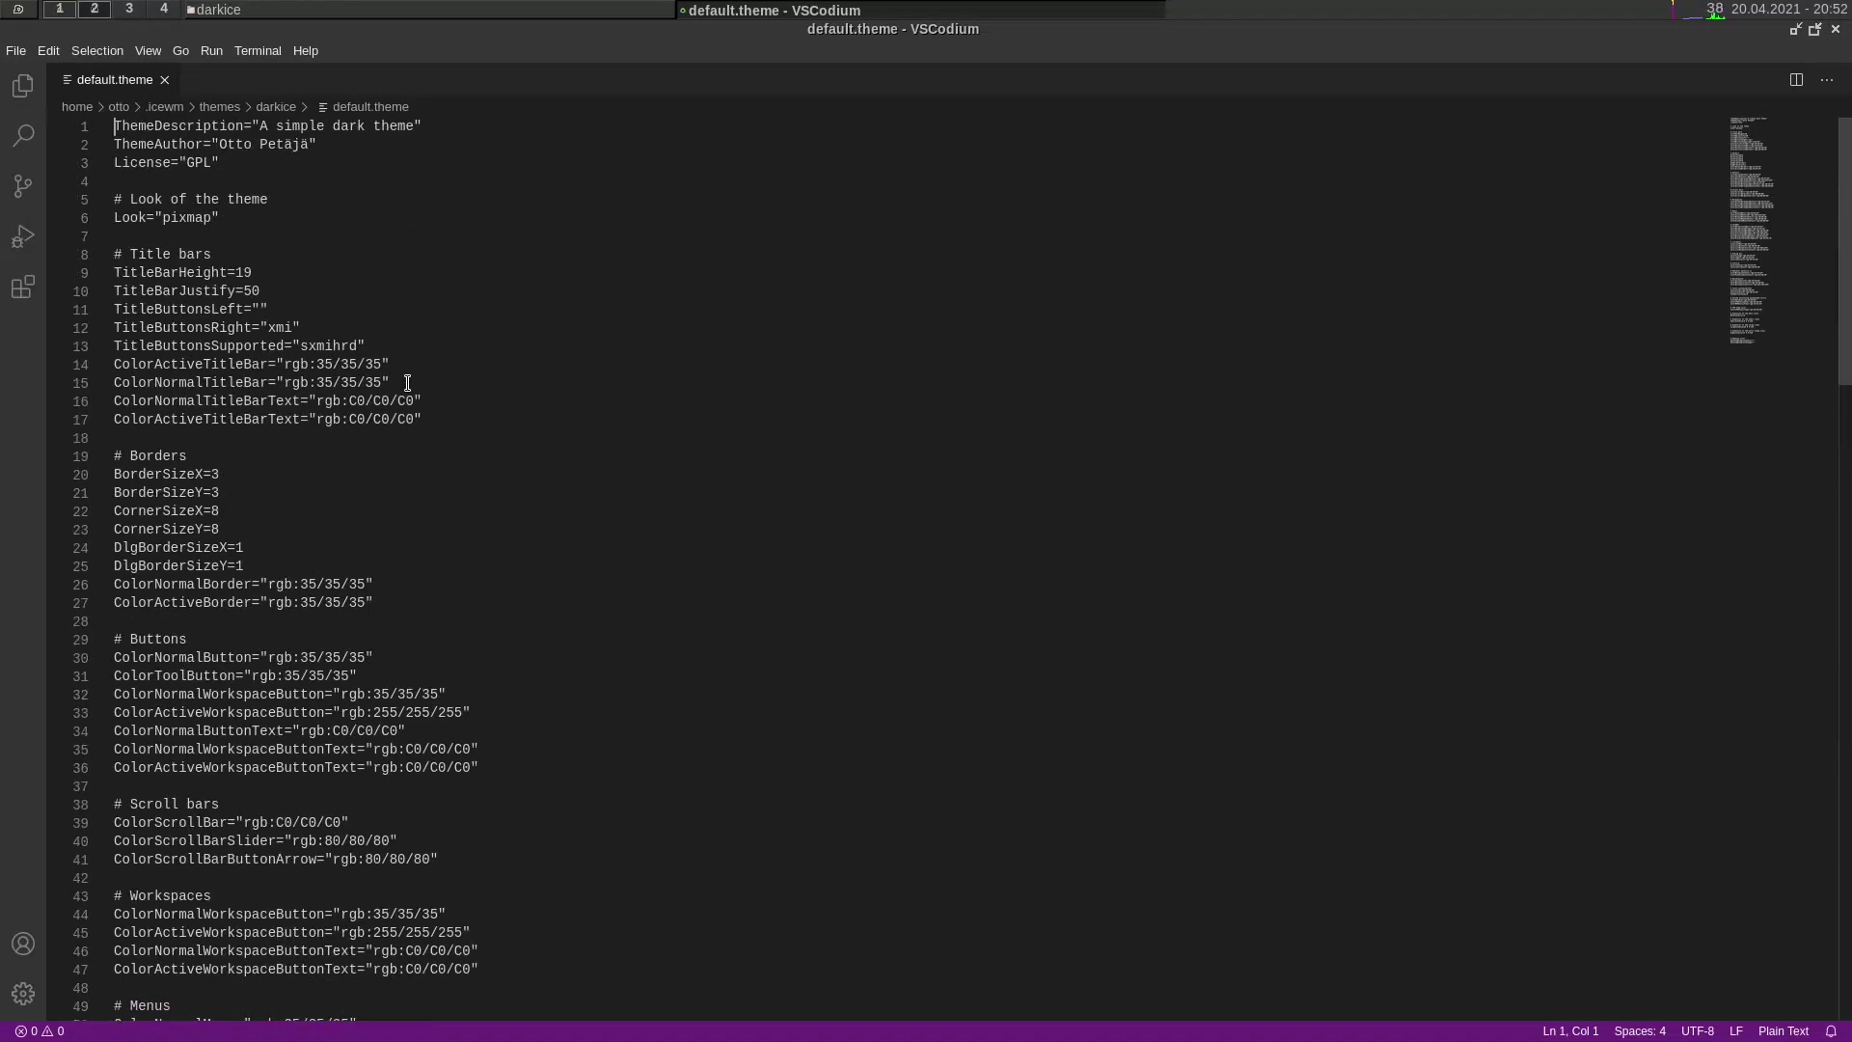
Step: Select the Title bars section, lines 8–17, then move to the TitleBarHeight value
{"action": "left_click", "coordinate": [464, 418]}
{"action": "left_click_drag", "start_coordinate": [464, 418], "coordinate": [113, 258]}
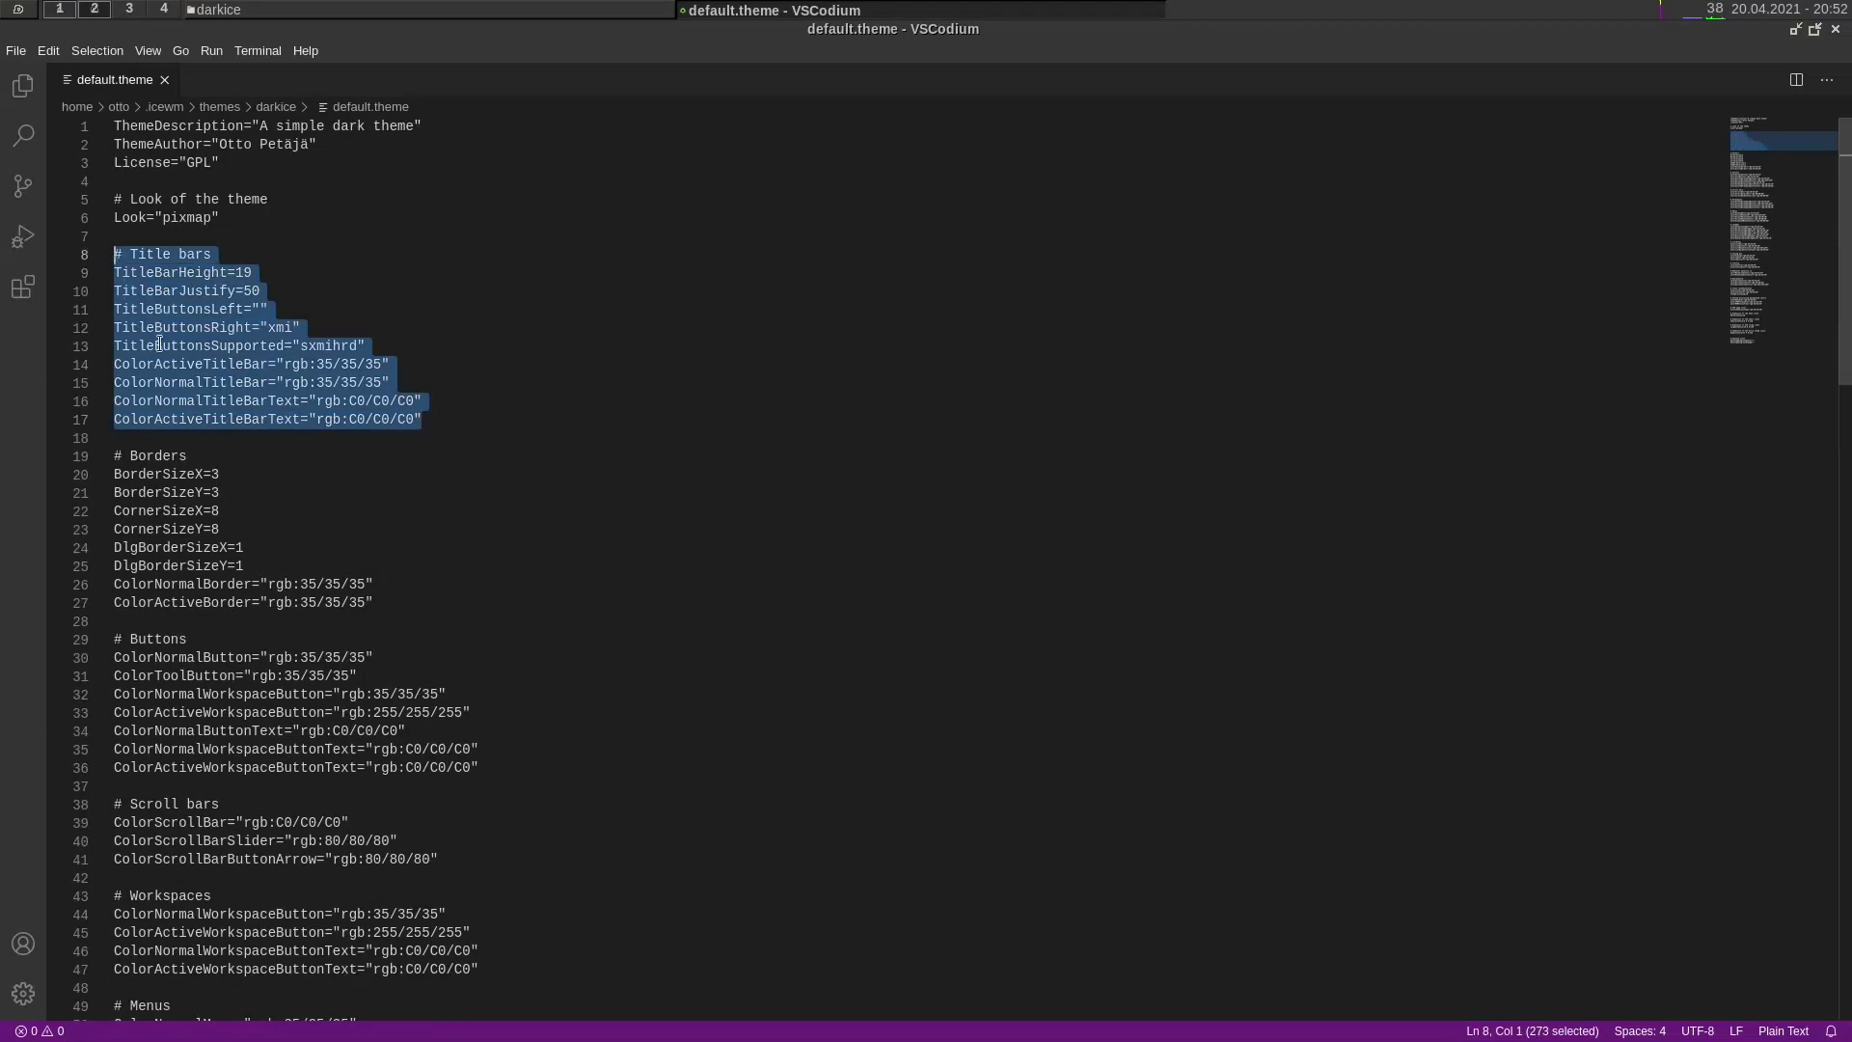
{"action": "left_click", "coordinate": [476, 415]}
{"action": "left_click_drag", "start_coordinate": [480, 418], "coordinate": [112, 262]}
{"action": "left_click", "coordinate": [308, 278]}
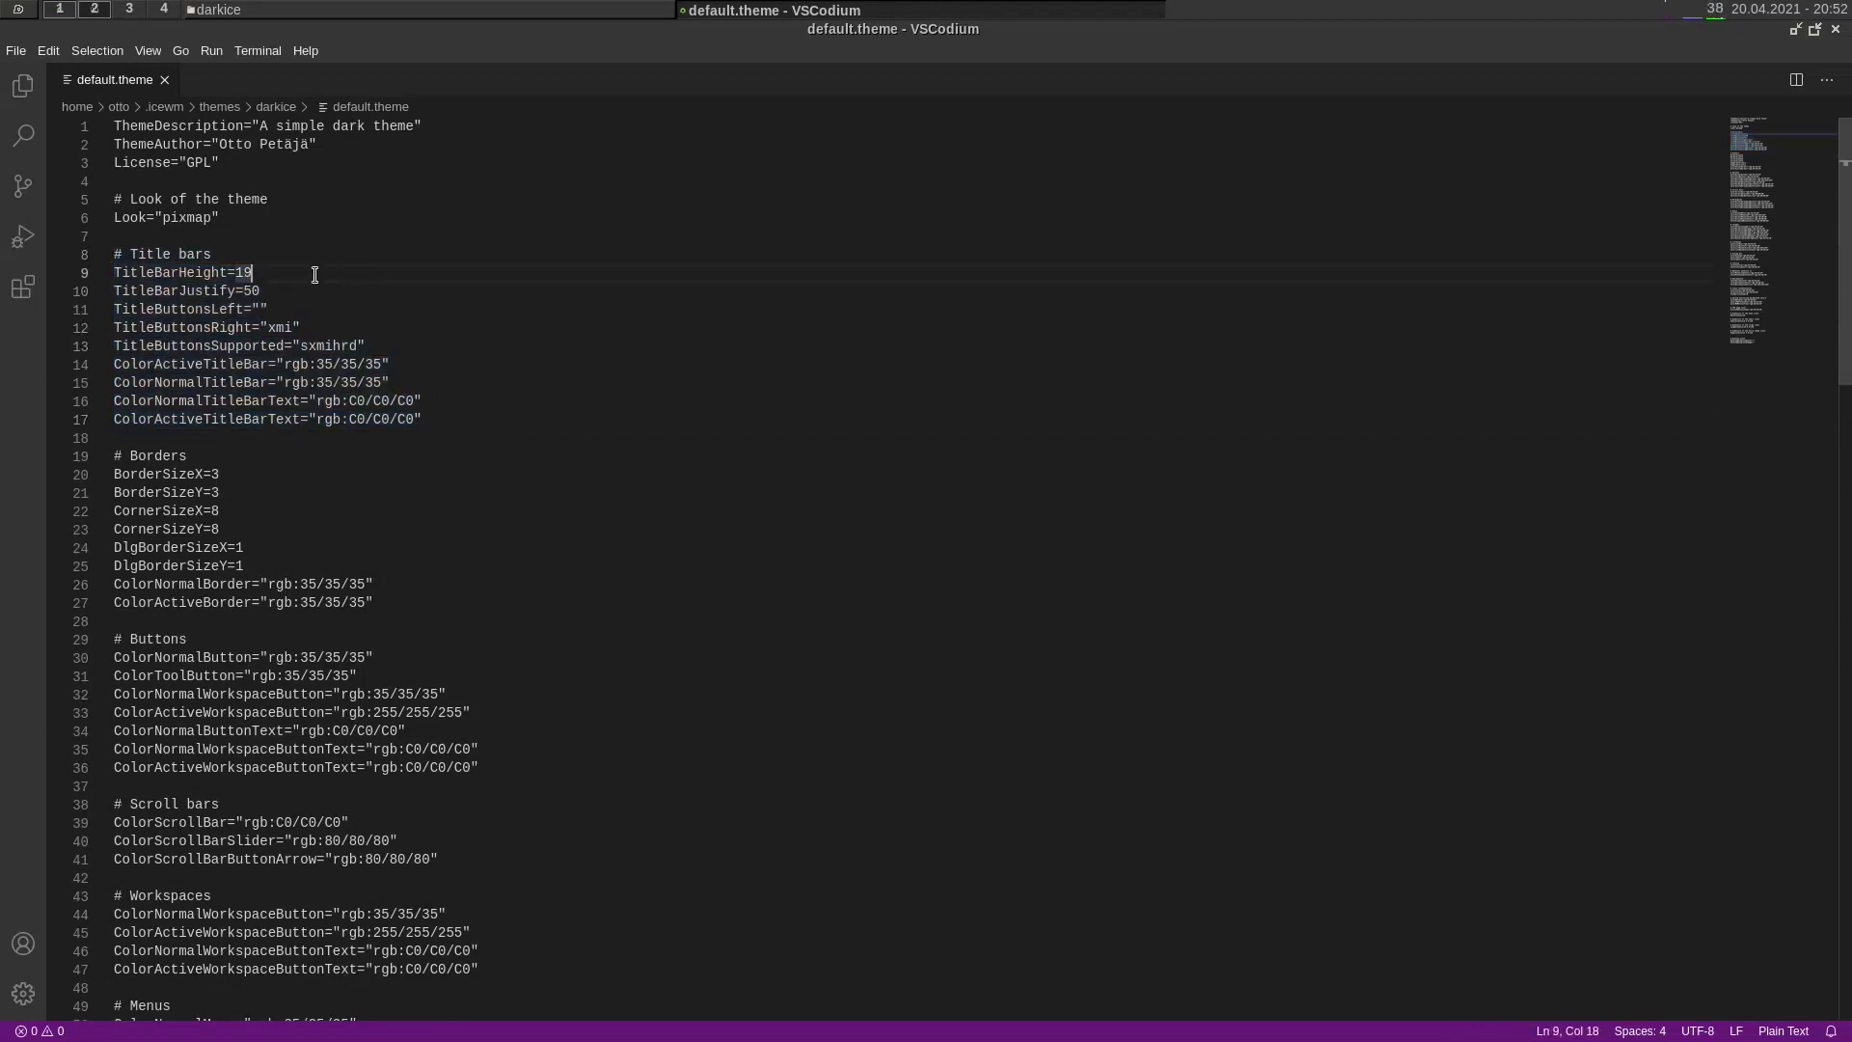
Step: Select the Workspaces section, lines 43–47, then close default.theme
{"action": "scroll", "coordinate": [187, 494], "scroll_direction": "down", "scroll_amount": 6}
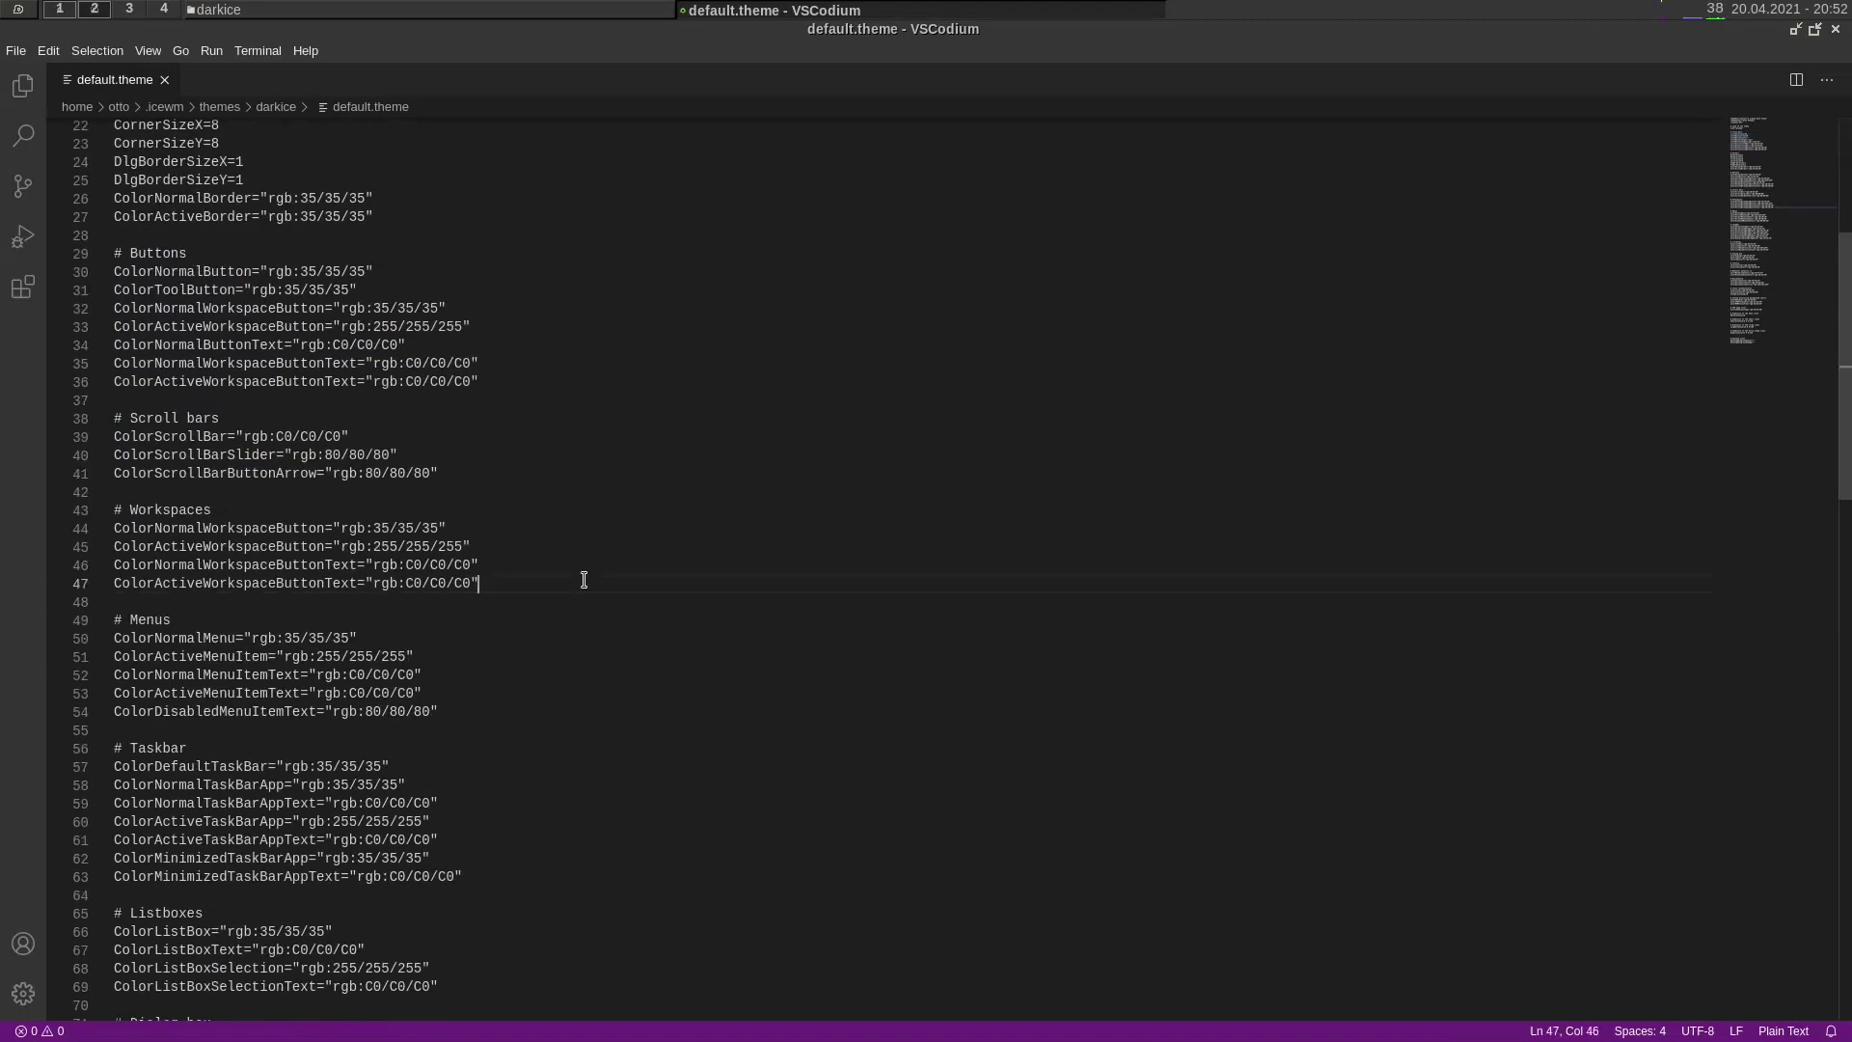
{"action": "left_click_drag", "start_coordinate": [583, 579], "coordinate": [97, 510]}
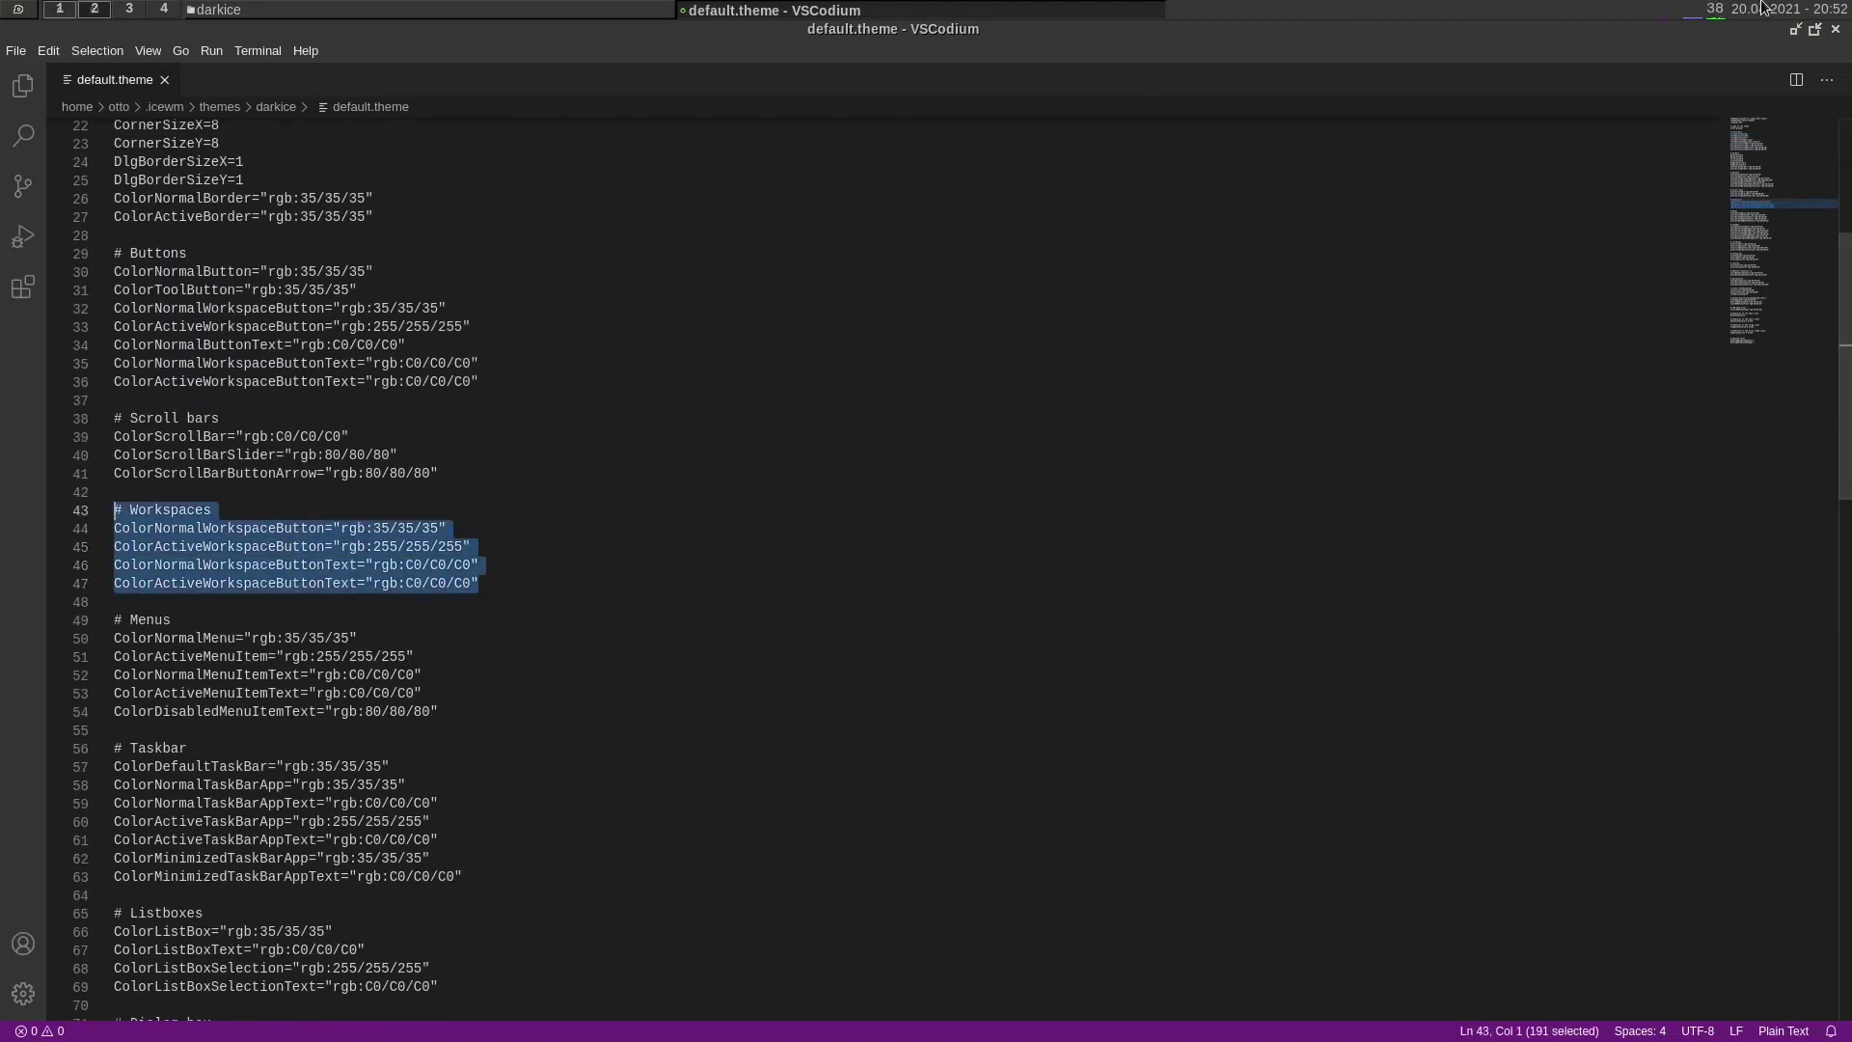
{"action": "left_click", "coordinate": [1836, 30]}
{"action": "left_click", "coordinate": [699, 354]}
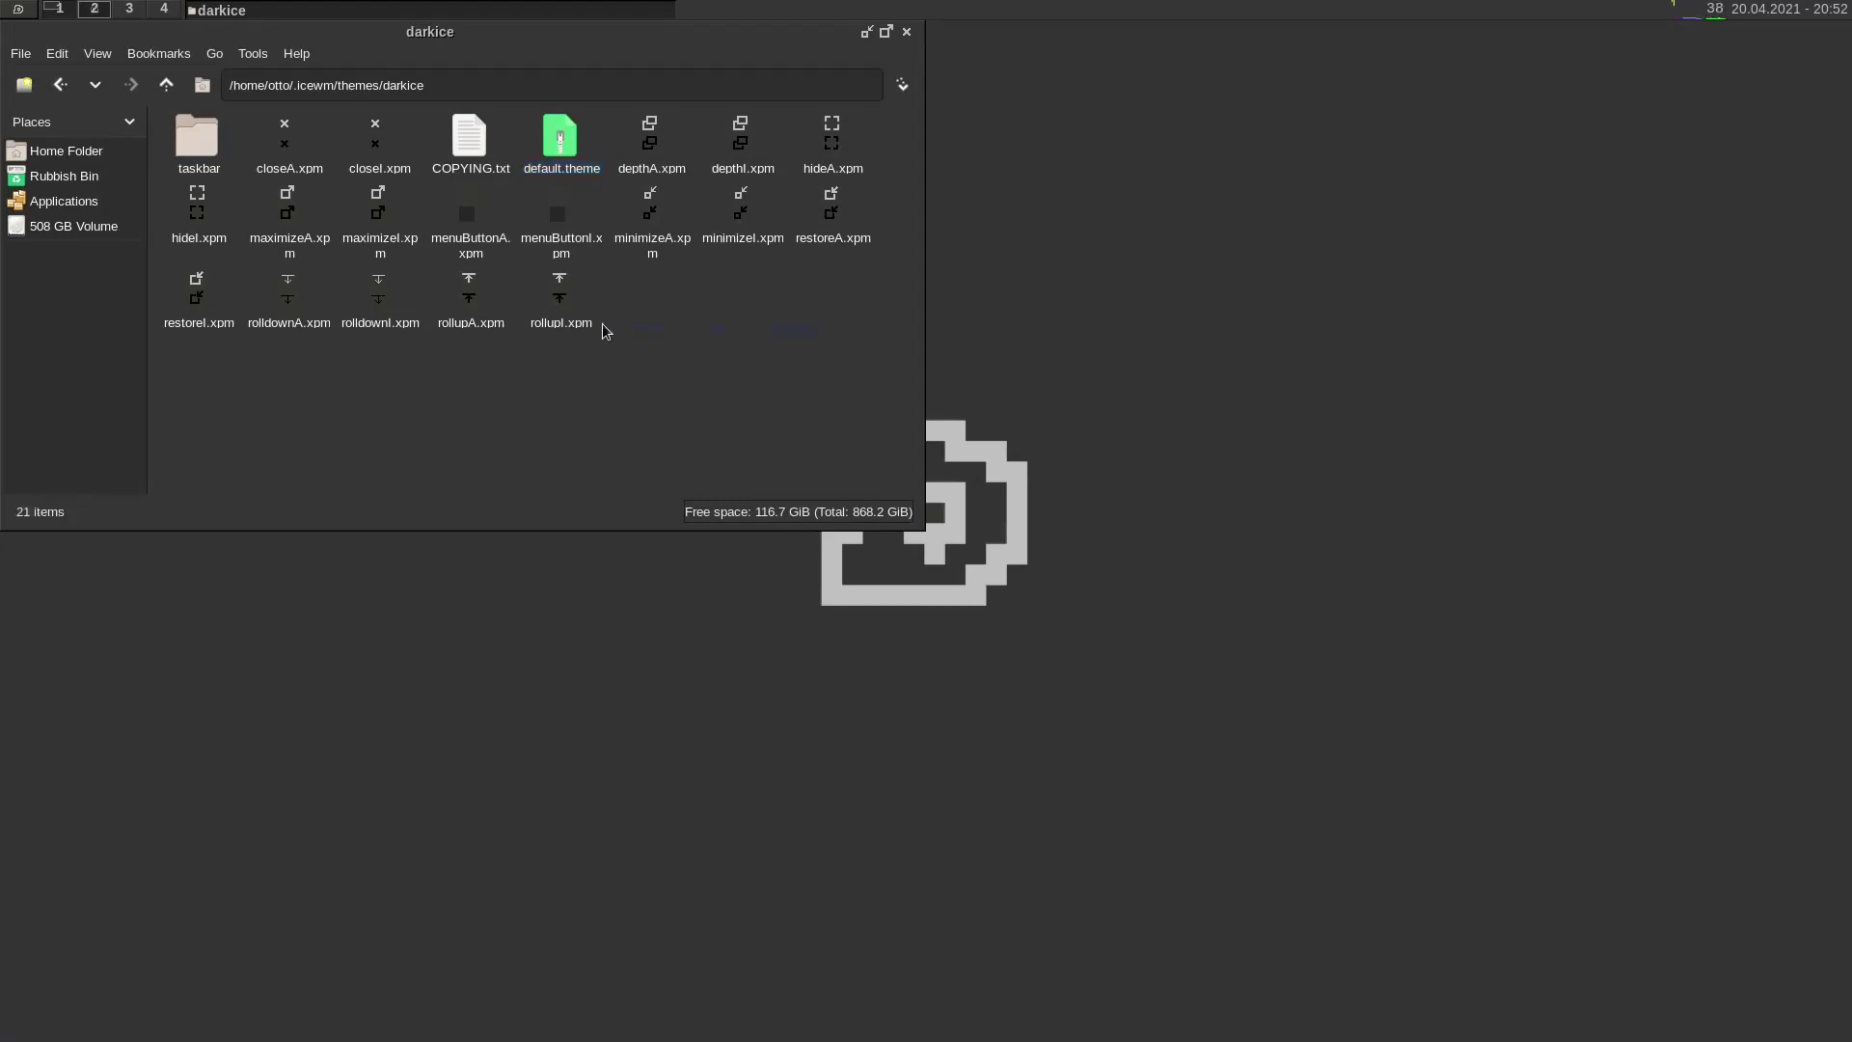
{"action": "left_click_drag", "start_coordinate": [600, 322], "coordinate": [703, 379]}
{"action": "left_click", "coordinate": [311, 154]}
{"action": "left_click", "coordinate": [369, 155]}
{"action": "left_click", "coordinate": [740, 397]}
{"action": "left_click_drag", "start_coordinate": [913, 40], "coordinate": [924, 148]}
Step: Browse the taskbar icons folder, comparing icewm.xpm with the menu icon, then desktop.xpm and windows.xpm
{"action": "double_click", "coordinate": [214, 136]}
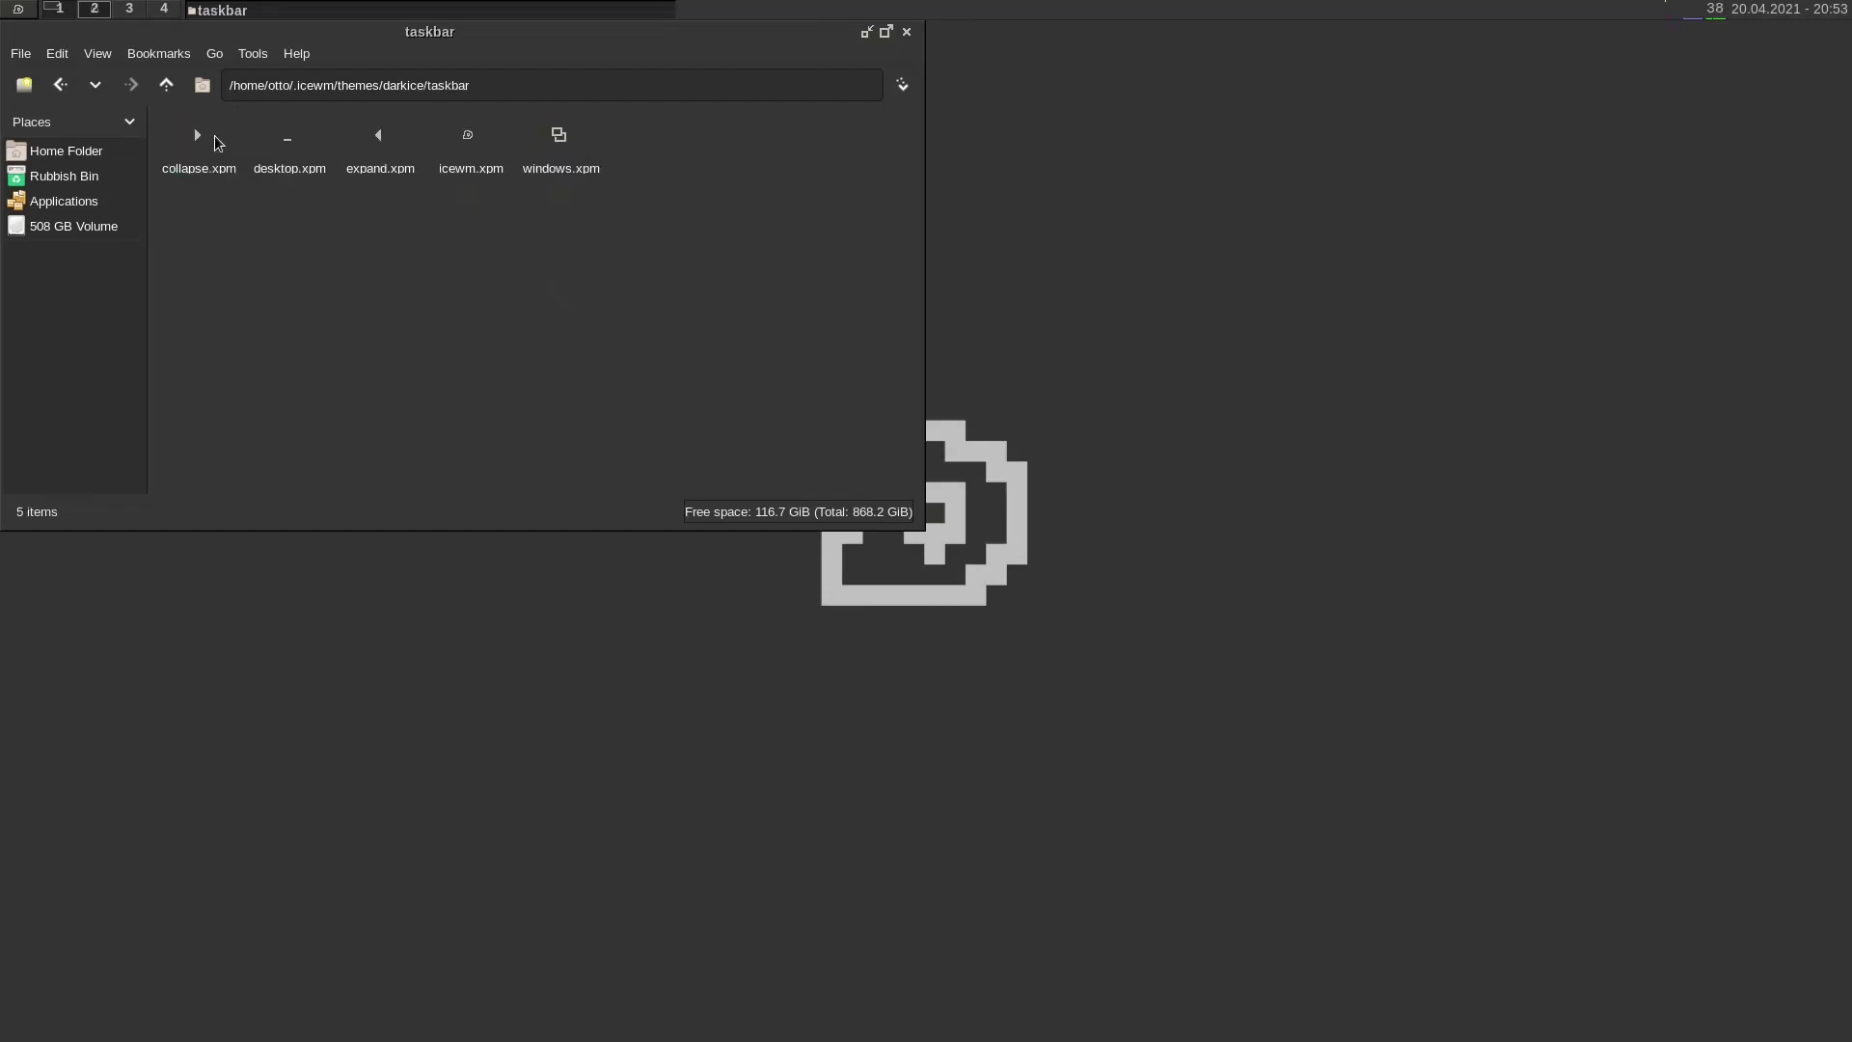
{"action": "left_click", "coordinate": [476, 137]}
{"action": "left_click", "coordinate": [486, 262]}
{"action": "left_click", "coordinate": [10, 9]}
{"action": "key", "text": "Escape"}
{"action": "left_click", "coordinate": [464, 143]}
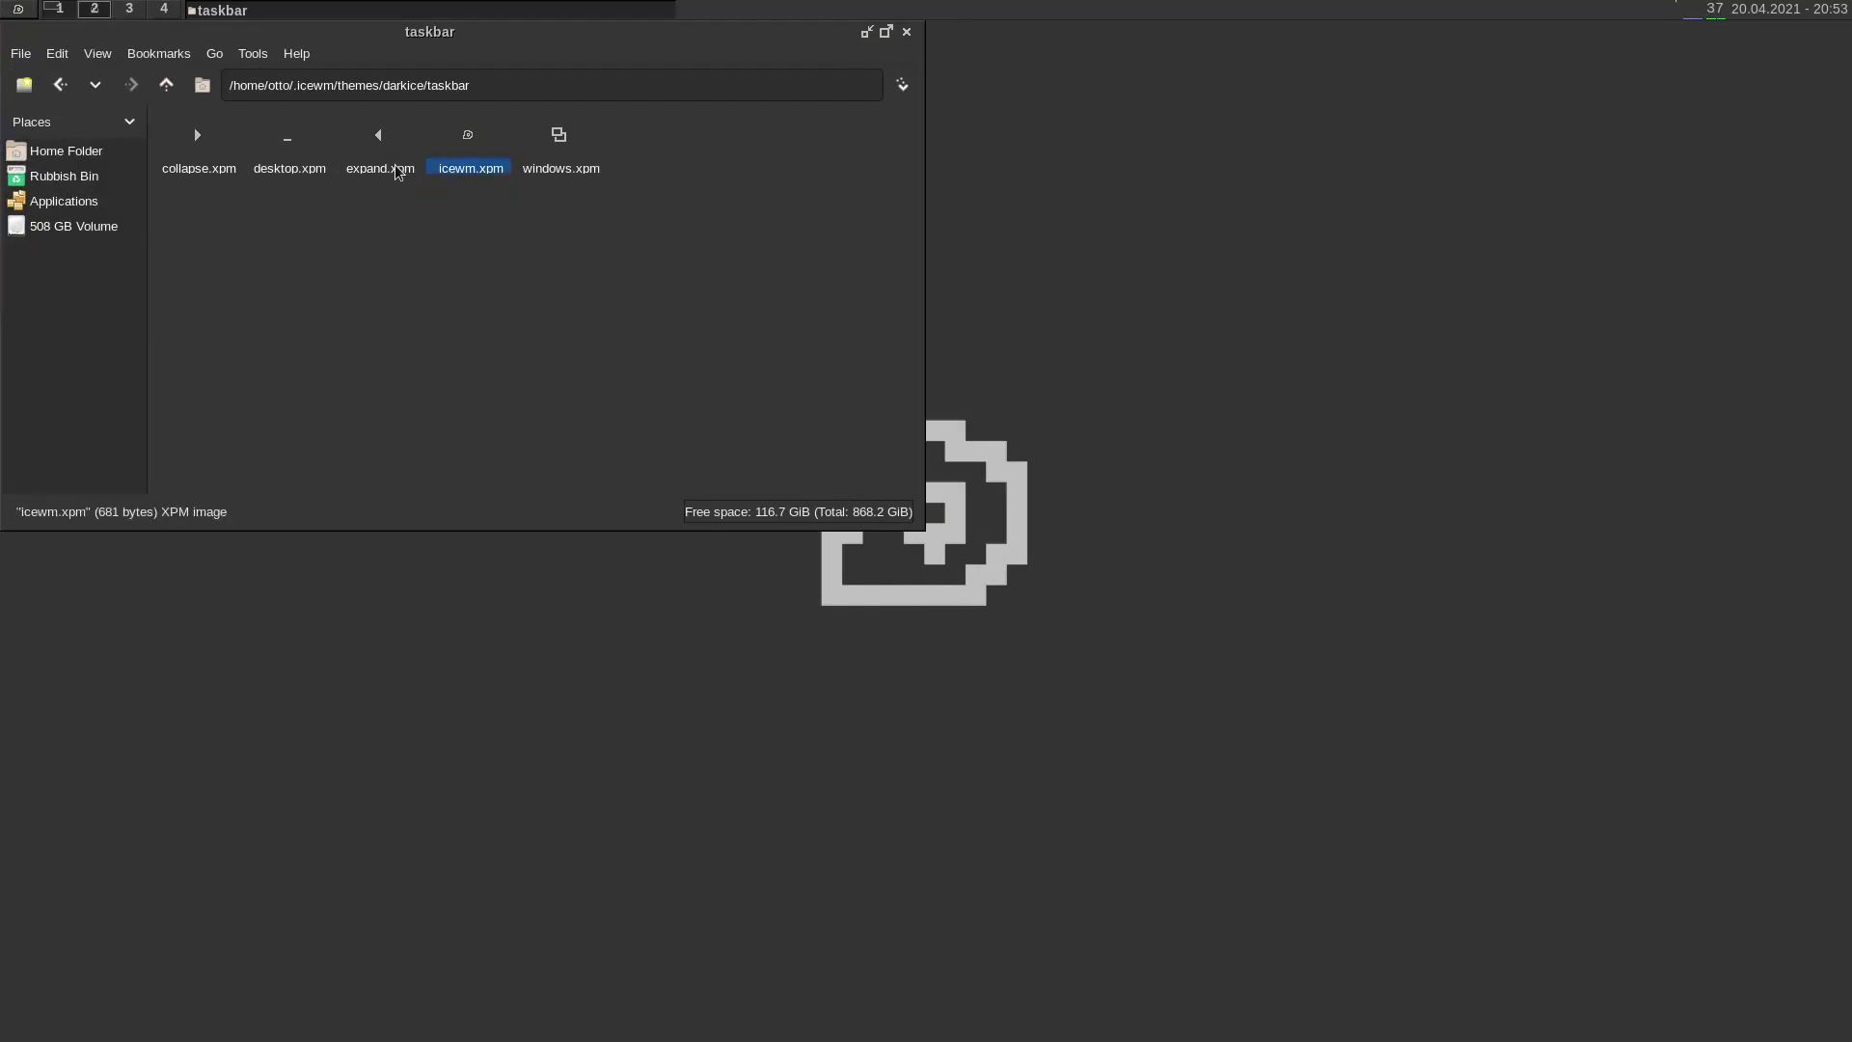
{"action": "left_click", "coordinate": [299, 159]}
{"action": "left_click", "coordinate": [545, 154]}
Step: Go up through darkice and themes to the .icewm folder, then close PCManFM
{"action": "left_click", "coordinate": [168, 85]}
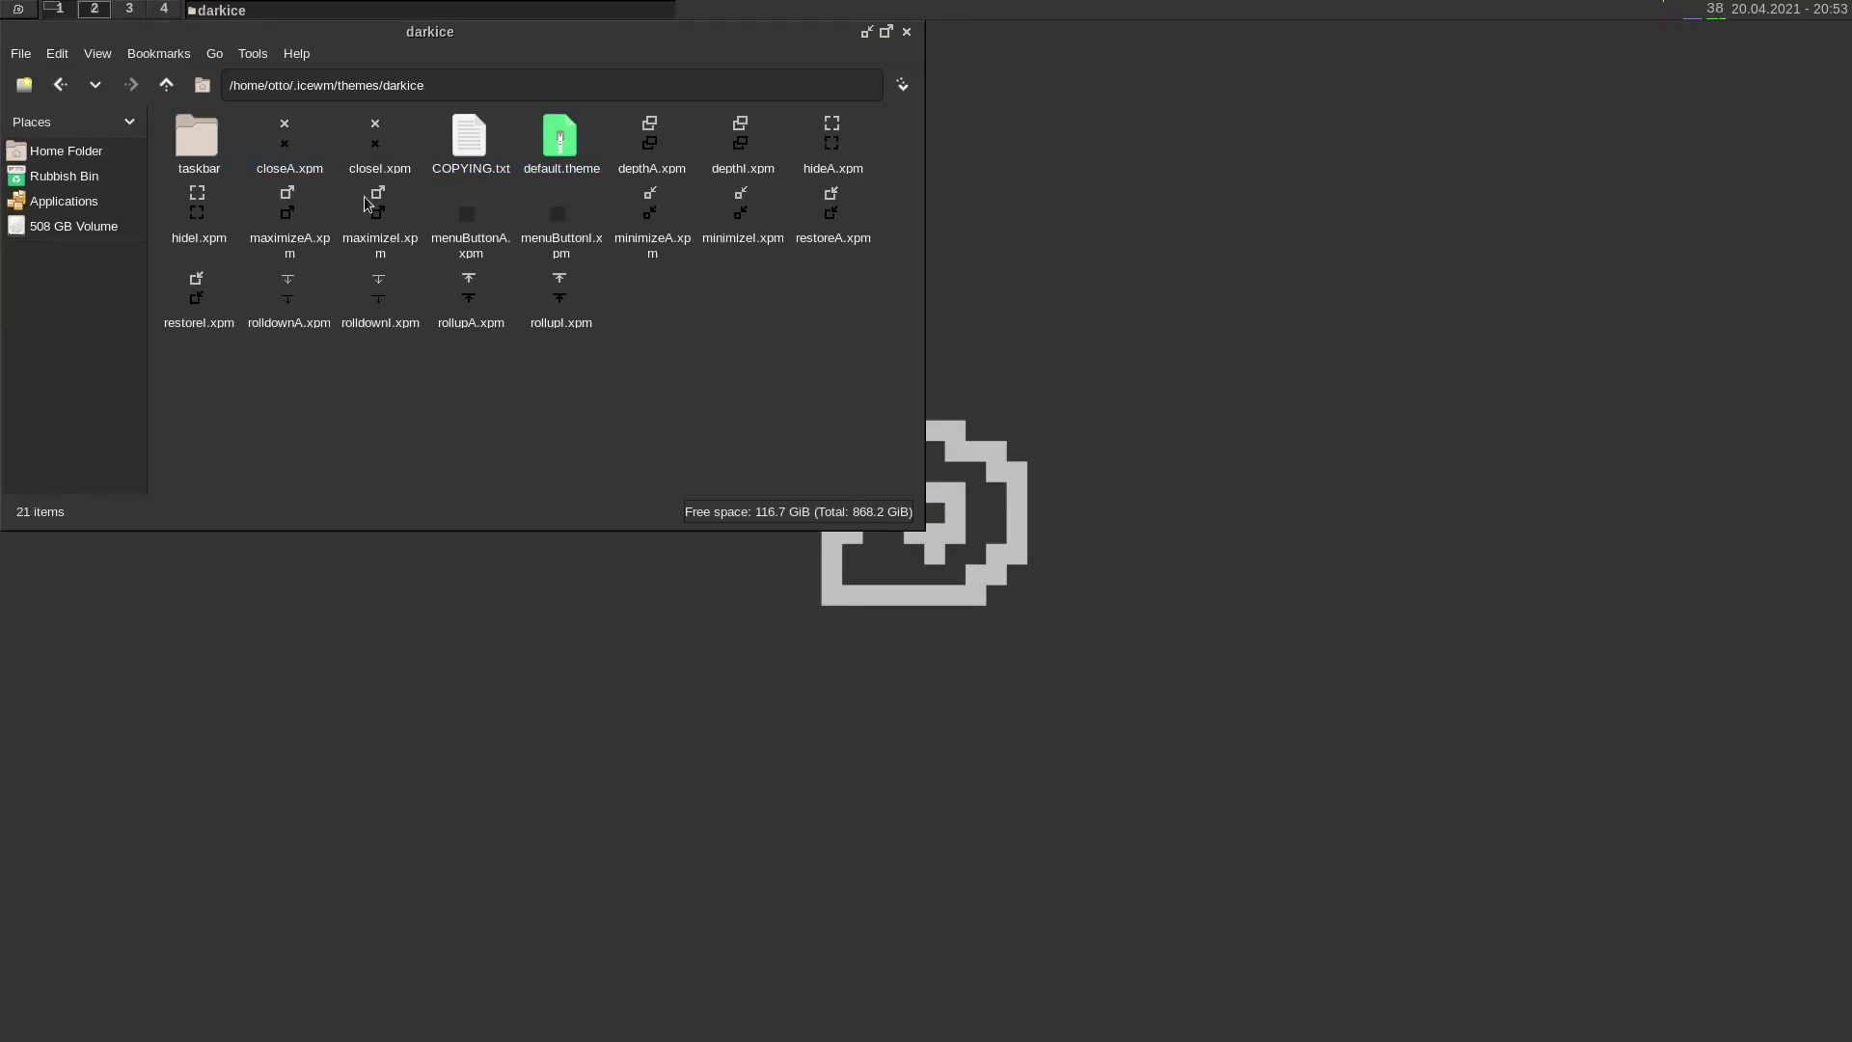
{"action": "left_click", "coordinate": [166, 86]}
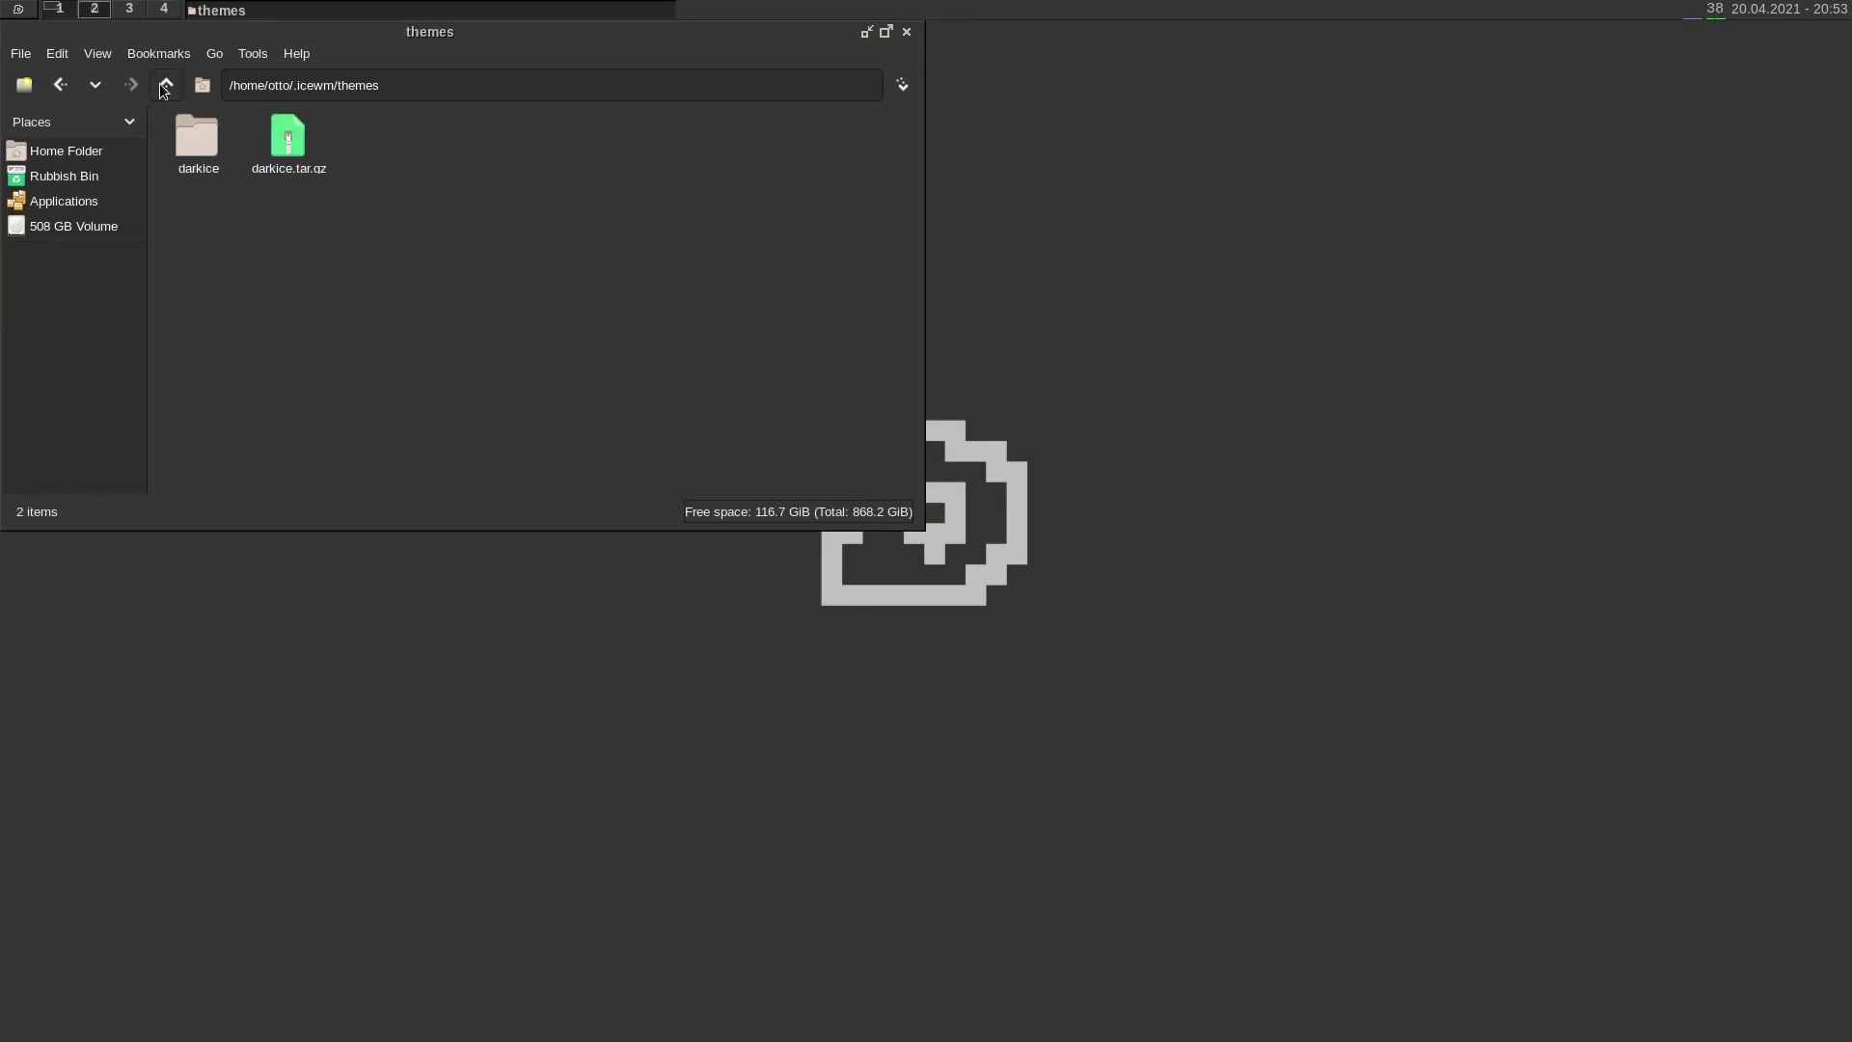
{"action": "left_click", "coordinate": [165, 86]}
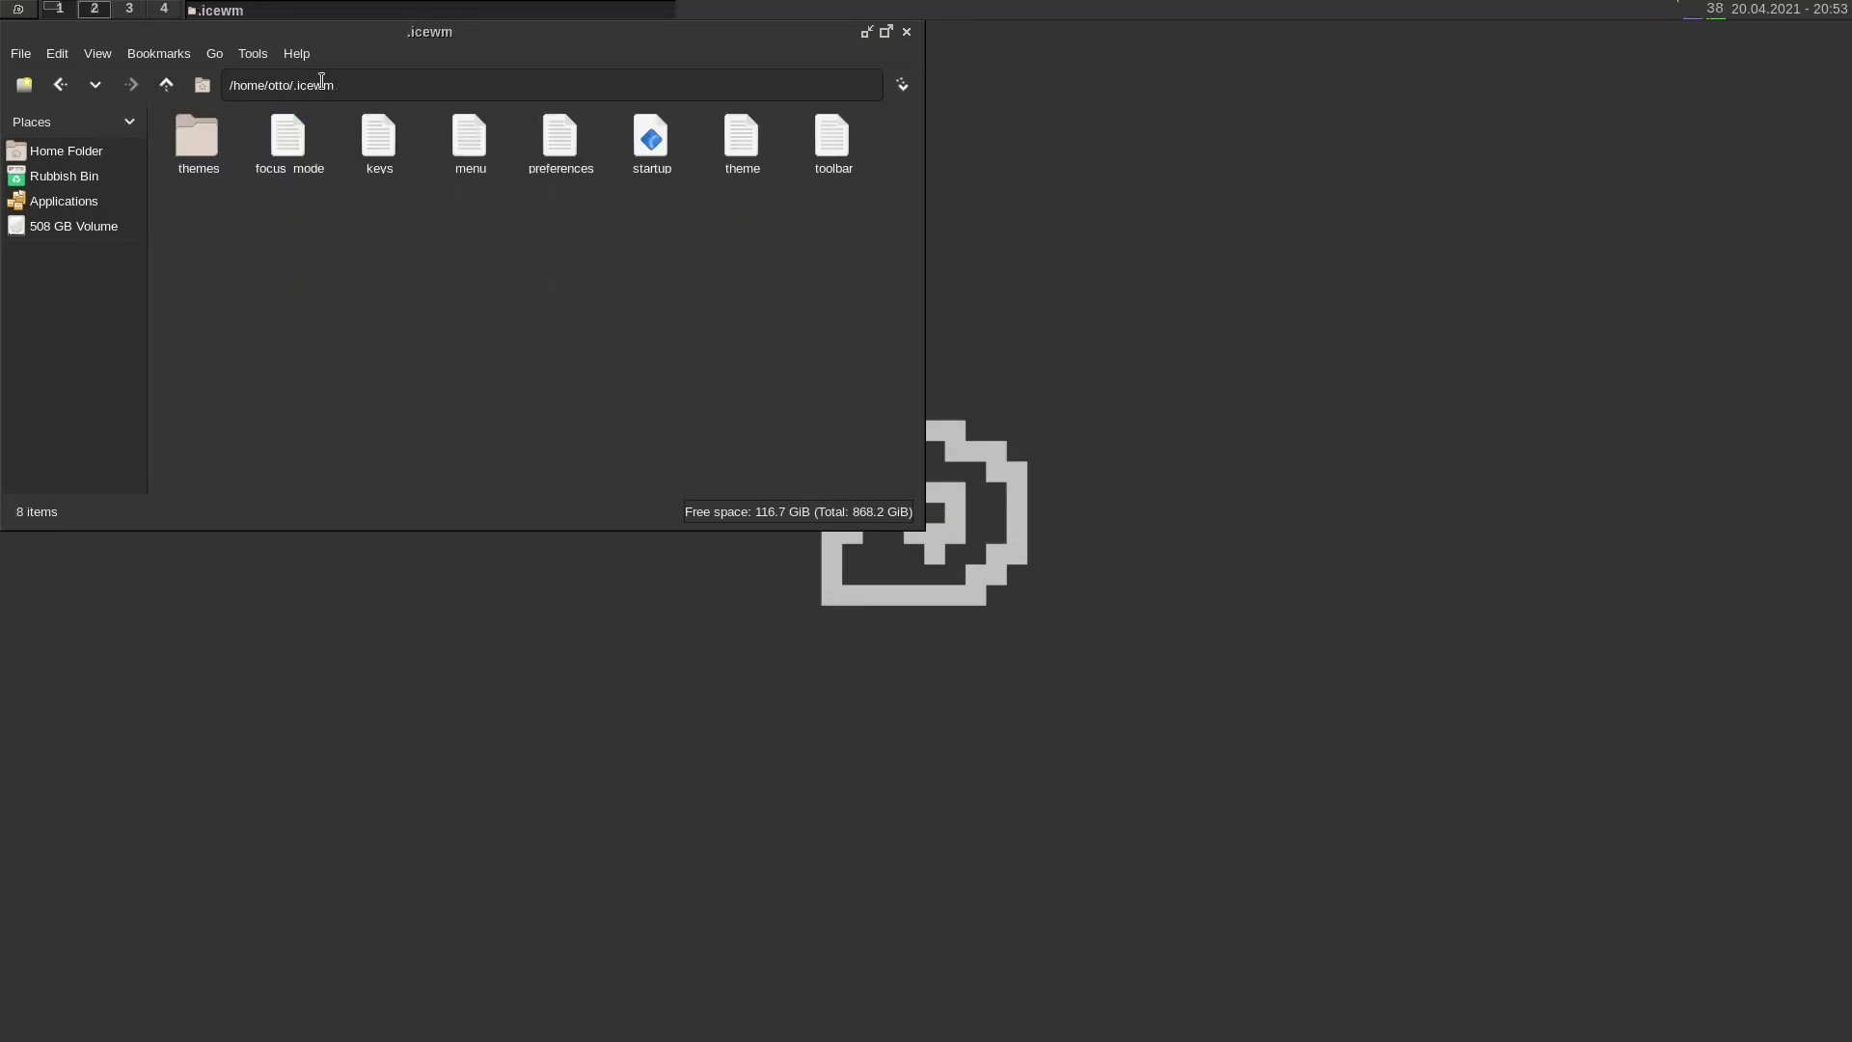
{"action": "left_click", "coordinate": [904, 30]}
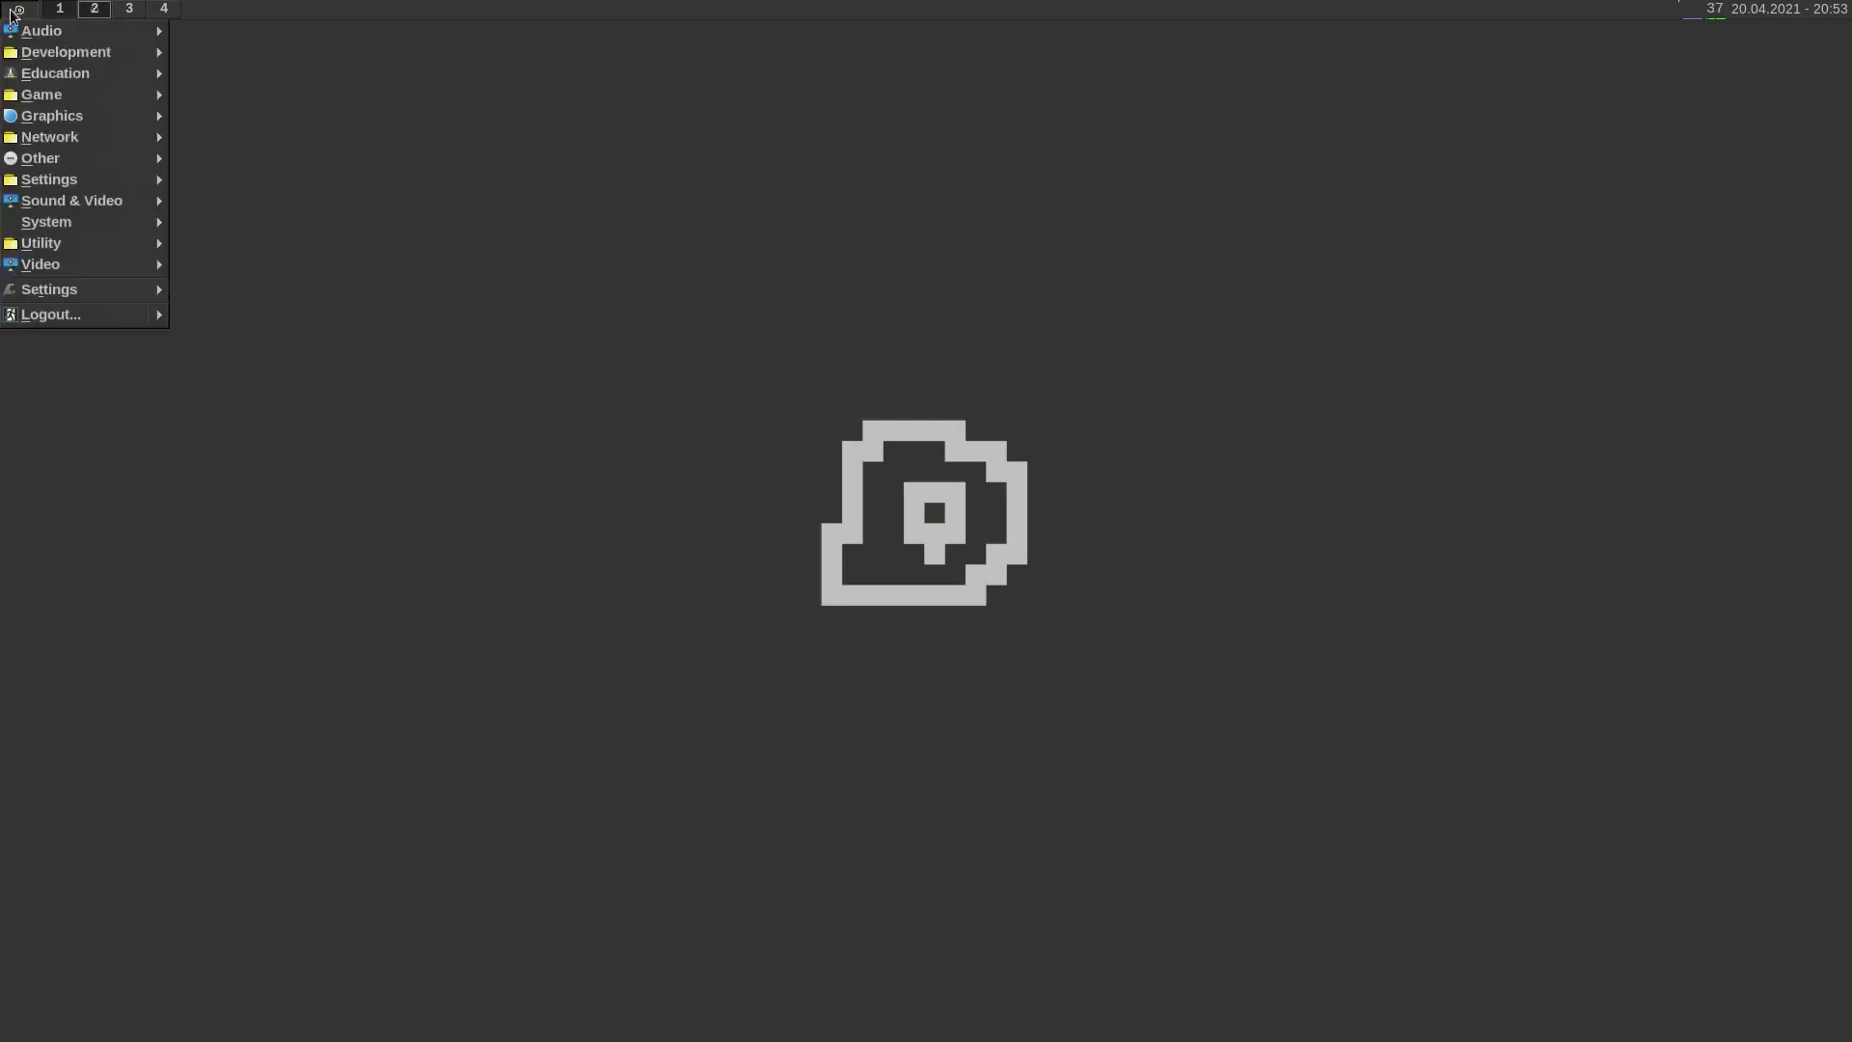
Step: Apply the 'default' theme from the IceWM menu's Settings > Themes list
{"action": "mouse_move", "coordinate": [160, 321]}
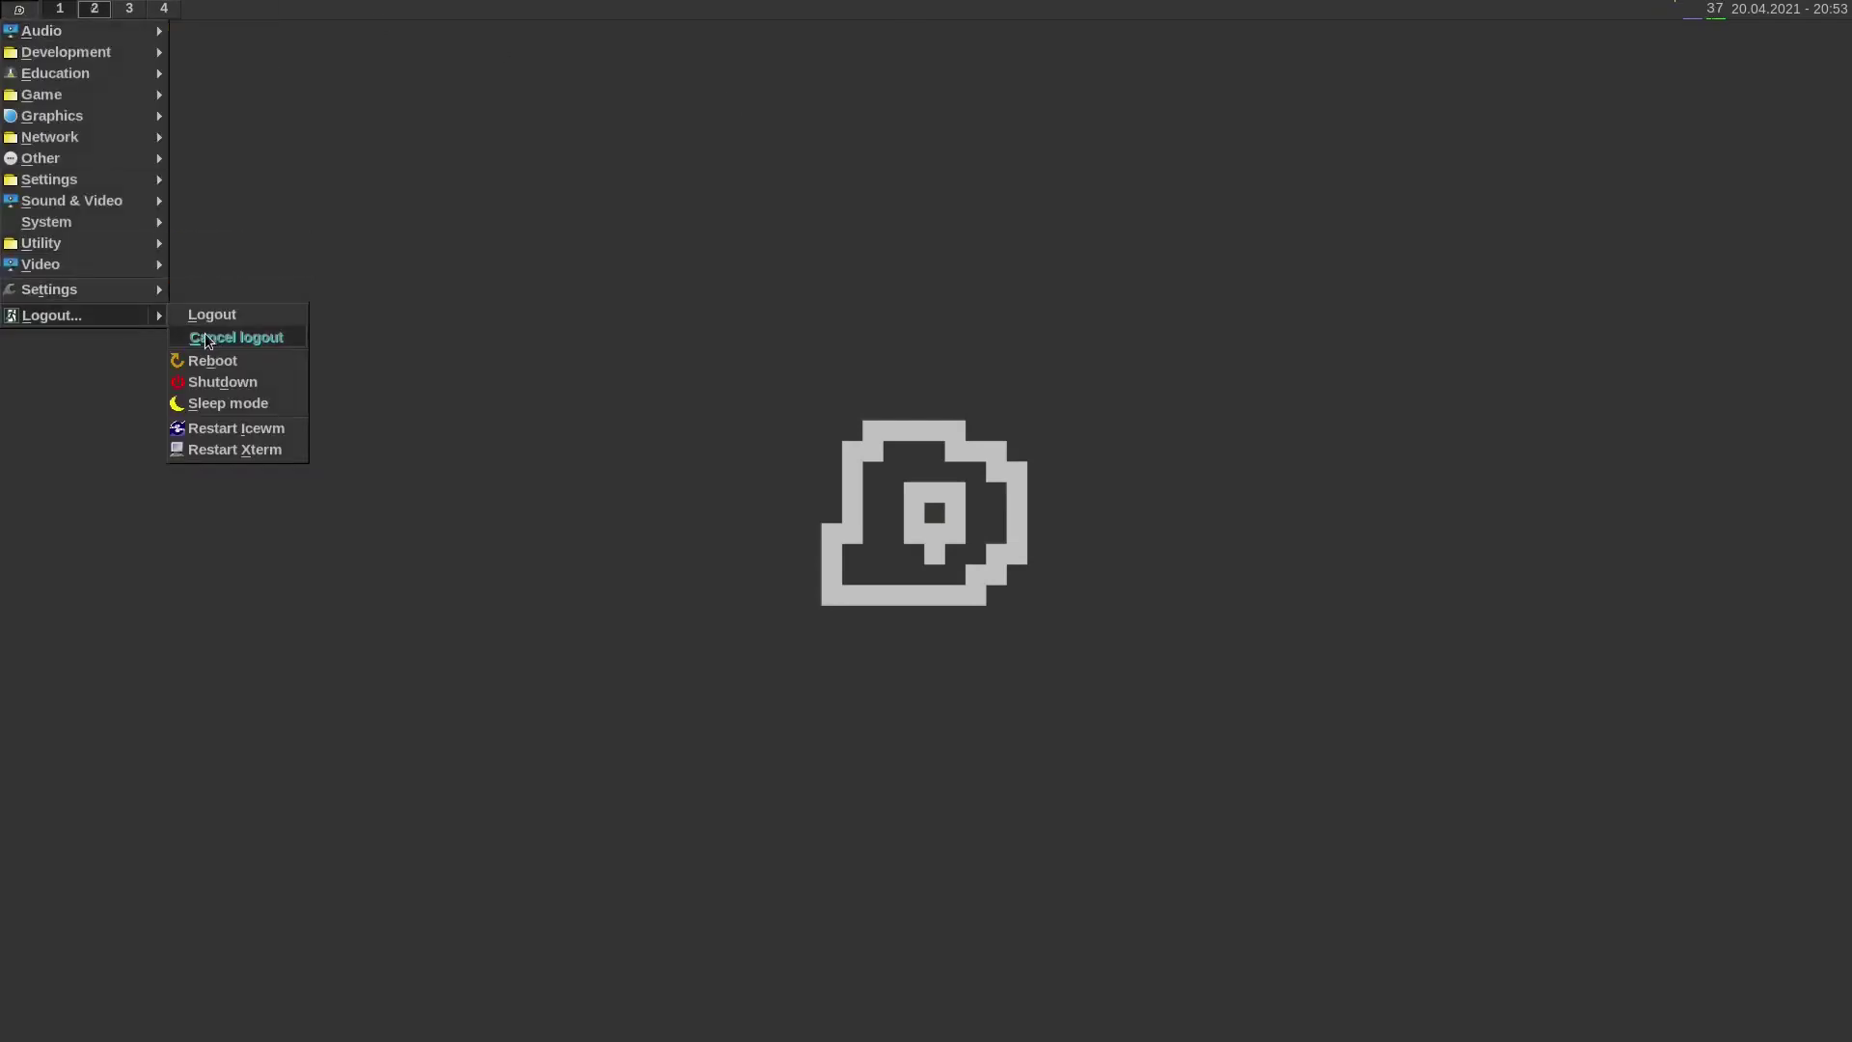
{"action": "mouse_move", "coordinate": [221, 324]}
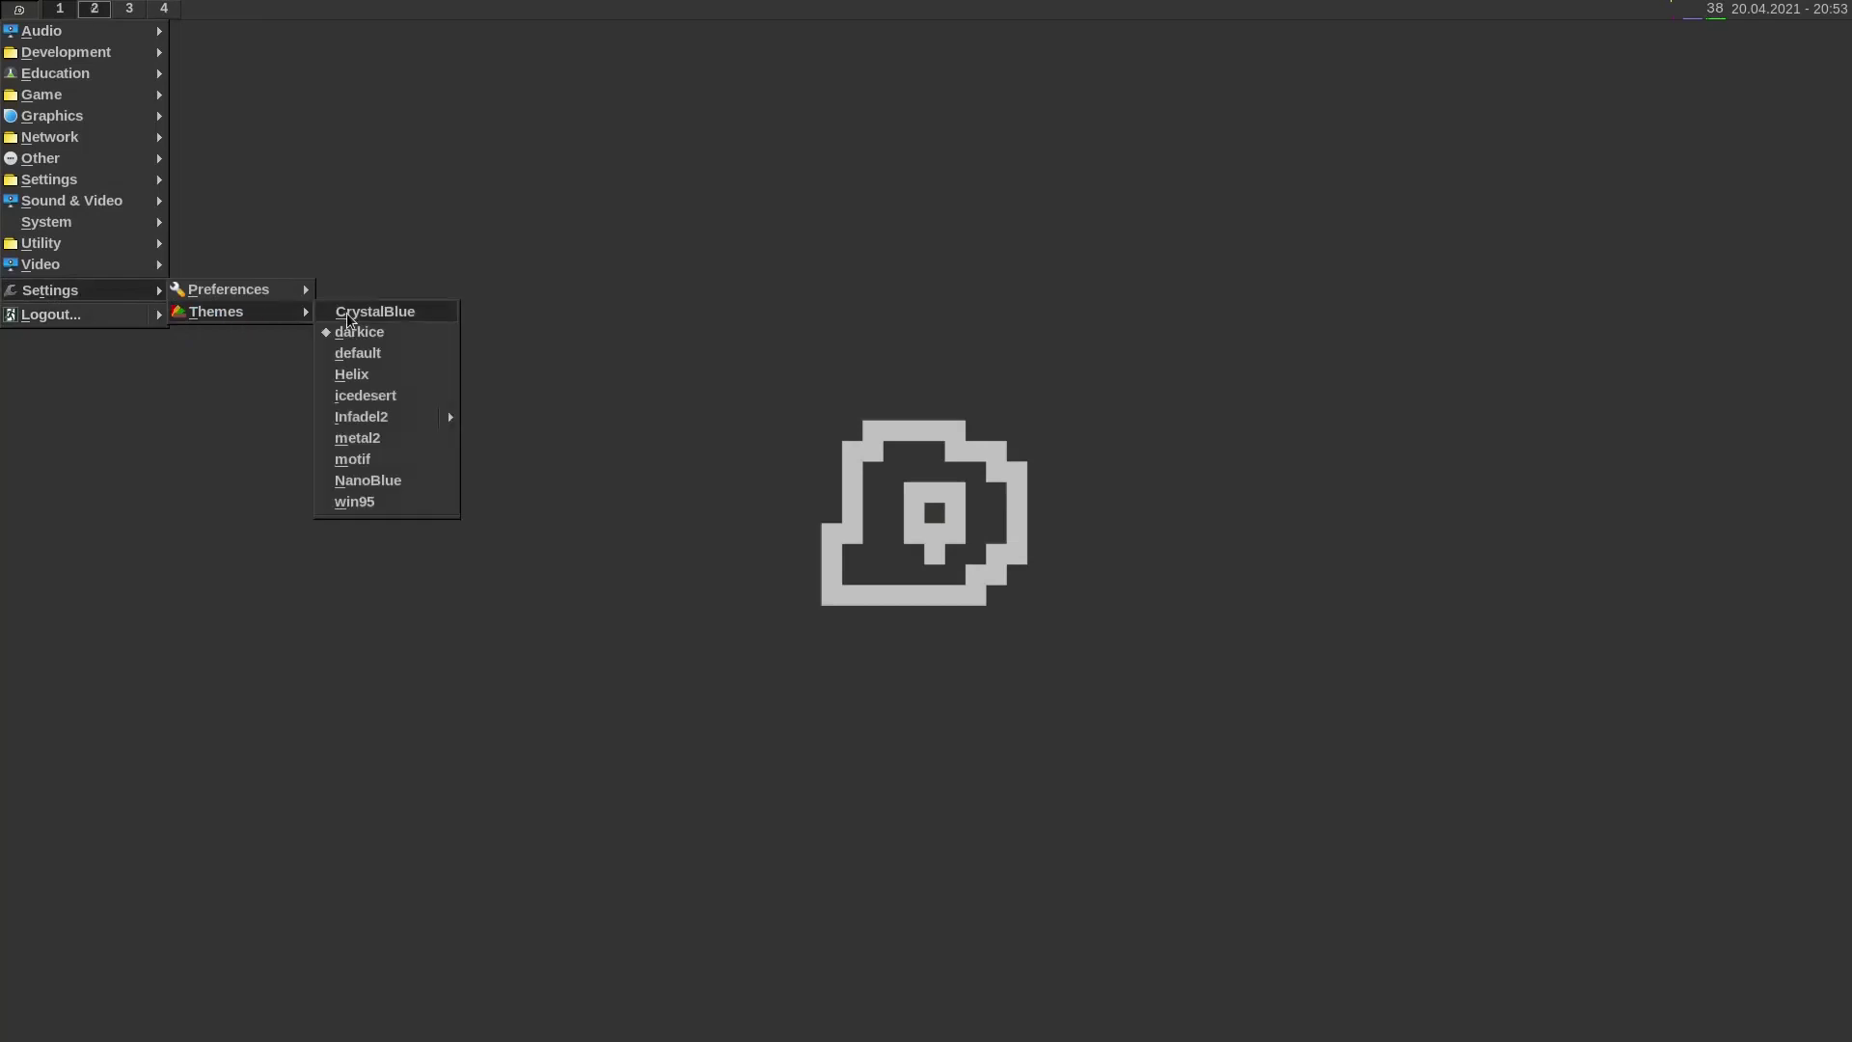
{"action": "left_click", "coordinate": [359, 354]}
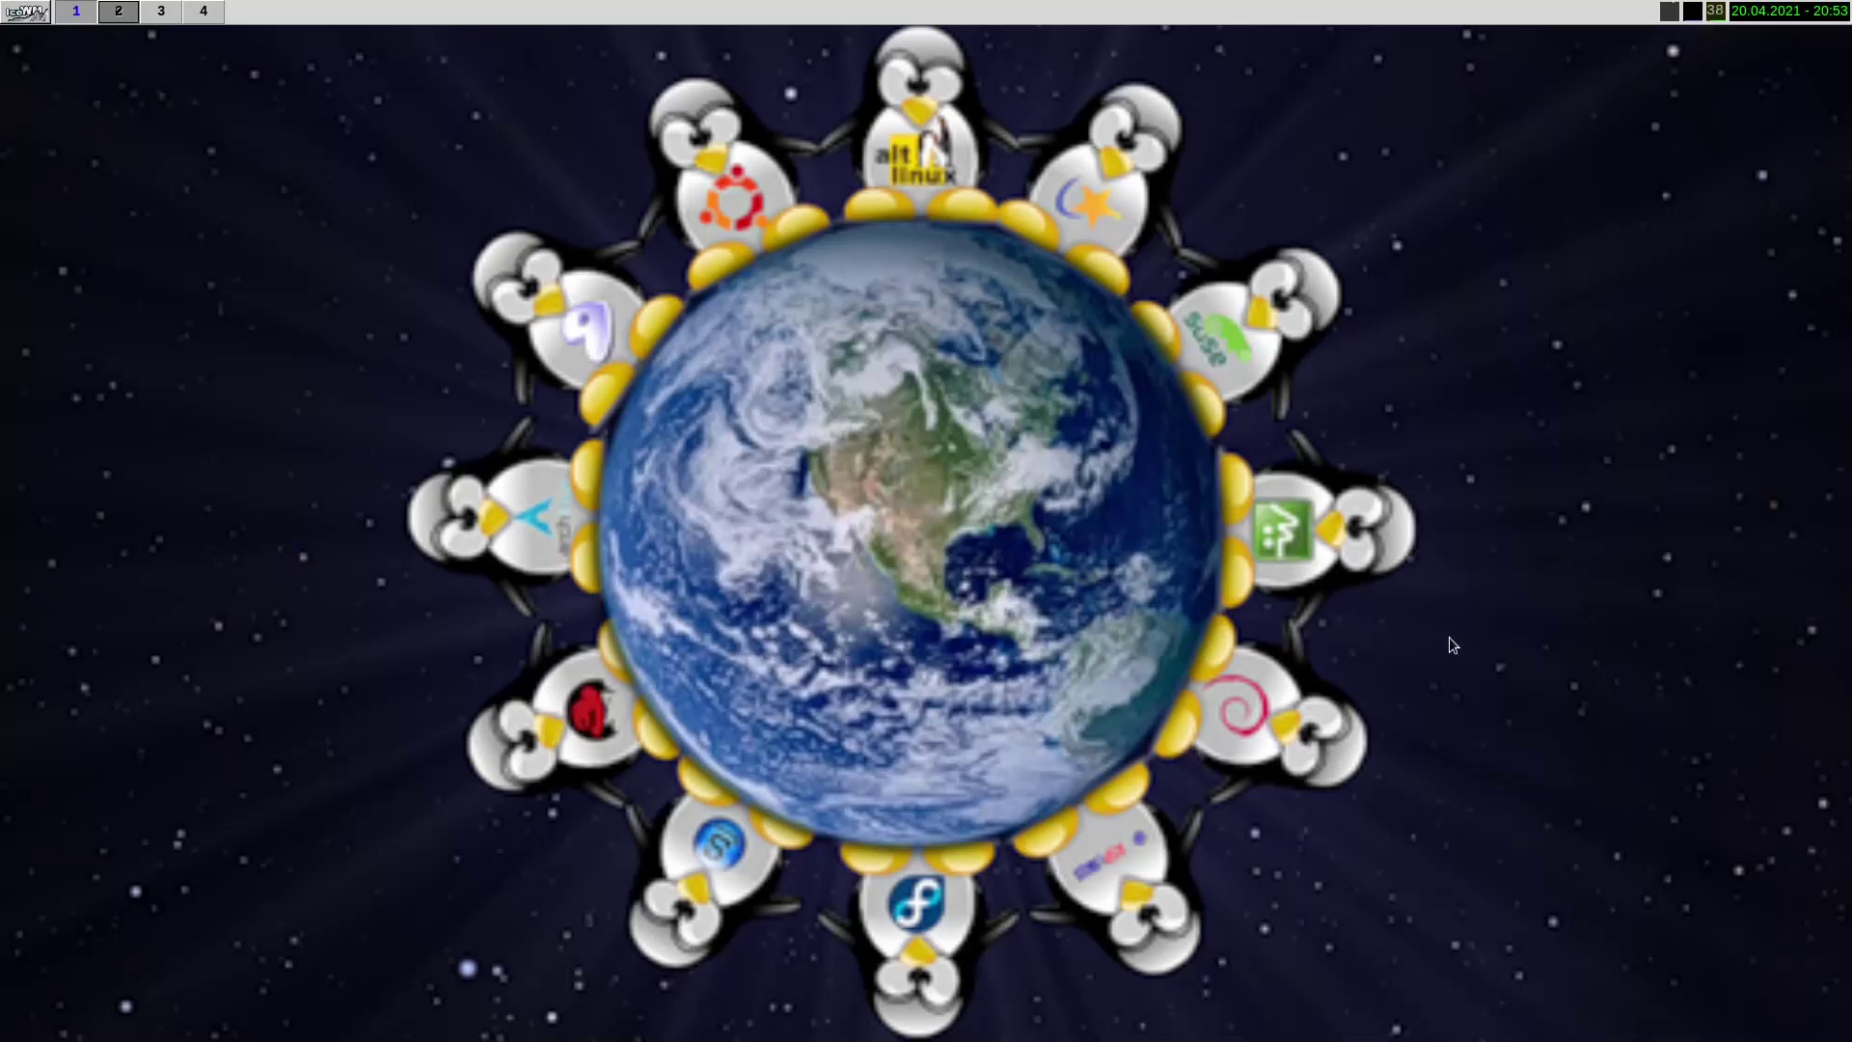
{"action": "left_click", "coordinate": [6, 7]}
{"action": "mouse_move", "coordinate": [47, 60]}
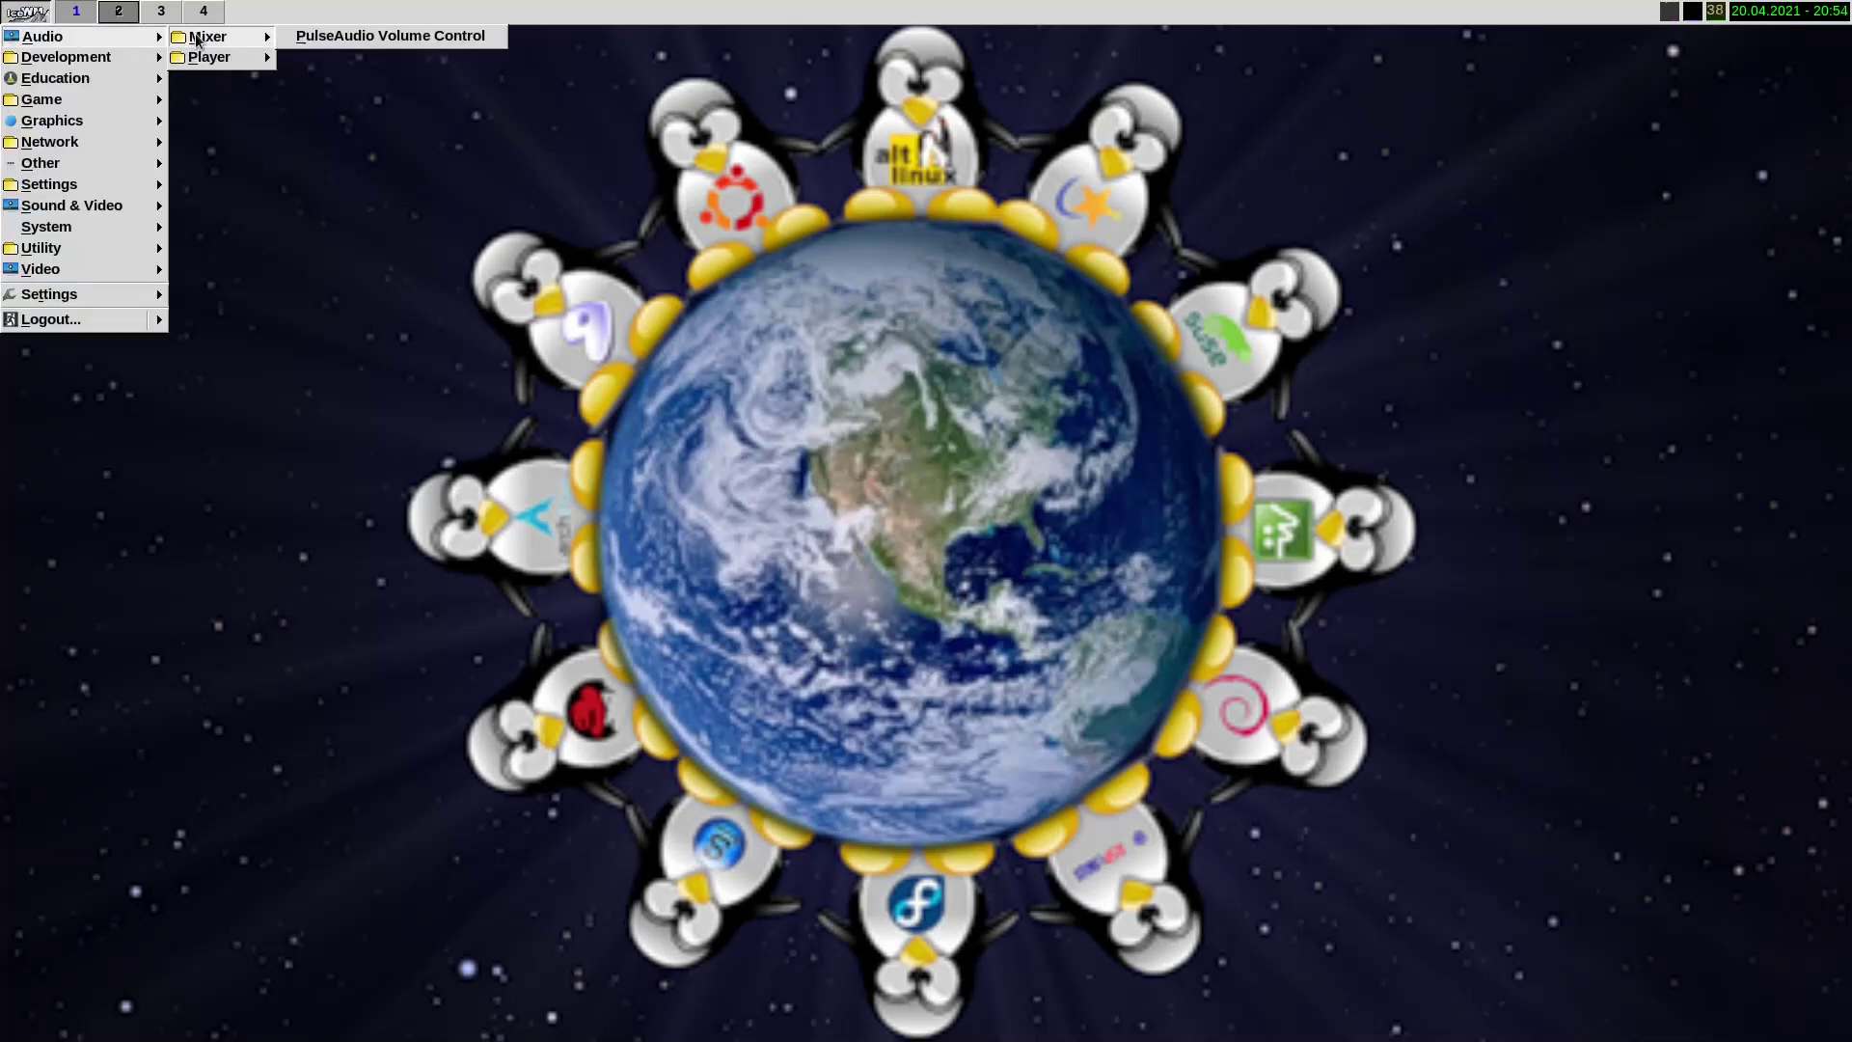
{"action": "mouse_move", "coordinate": [200, 64]}
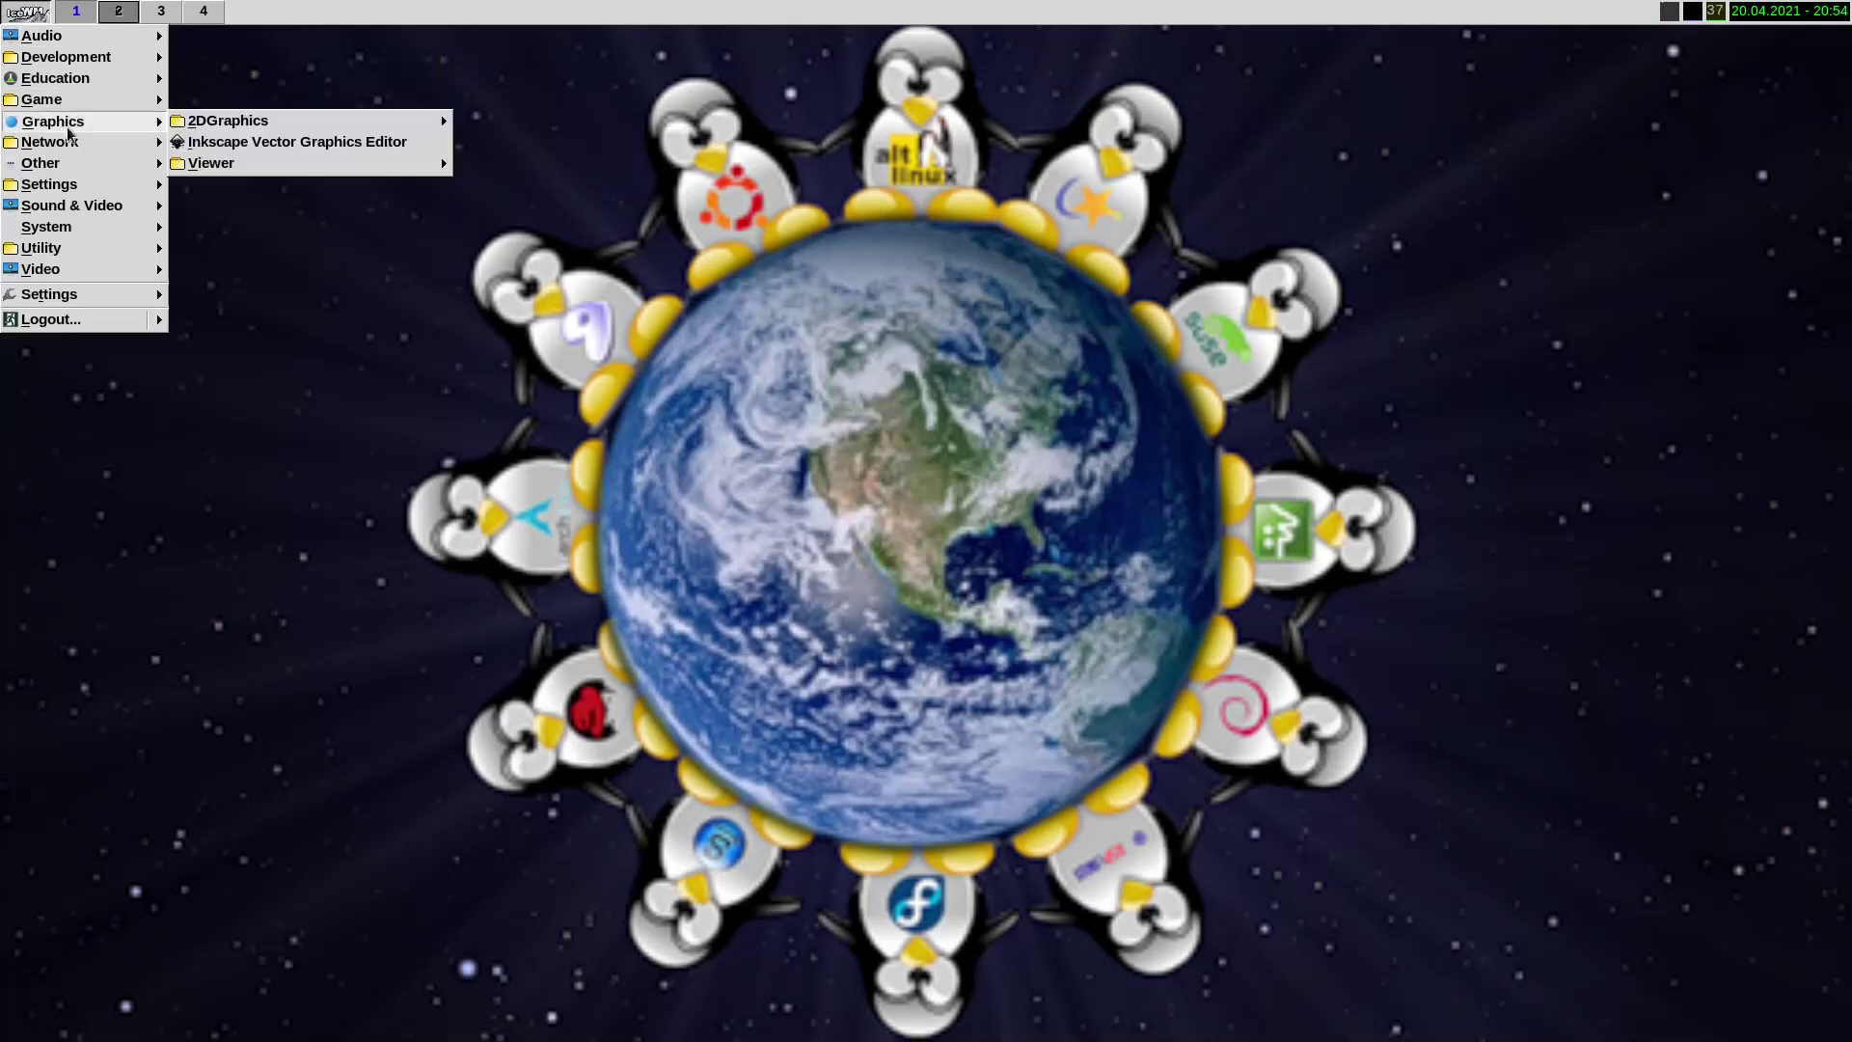
{"action": "left_click", "coordinate": [11, 10]}
{"action": "left_click", "coordinate": [11, 10]}
{"action": "left_click", "coordinate": [11, 10]}
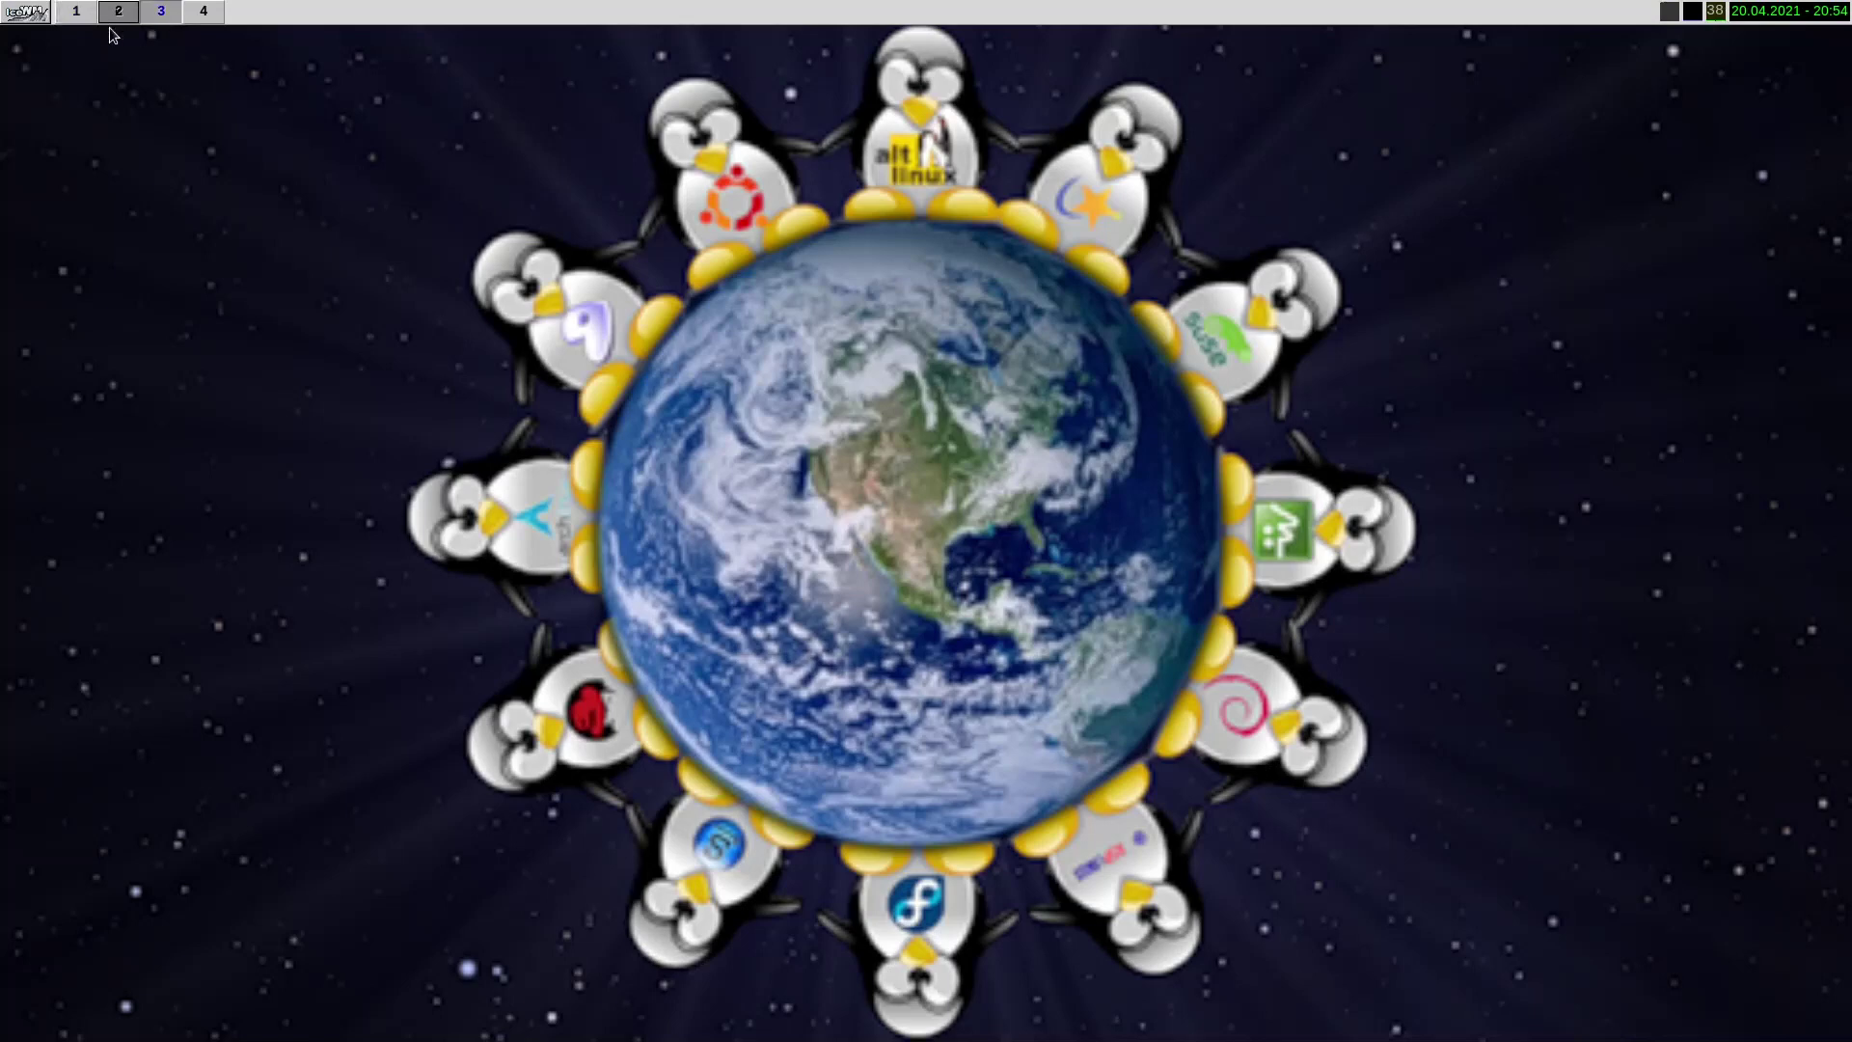
{"action": "left_click", "coordinate": [51, 17]}
{"action": "left_click", "coordinate": [51, 12]}
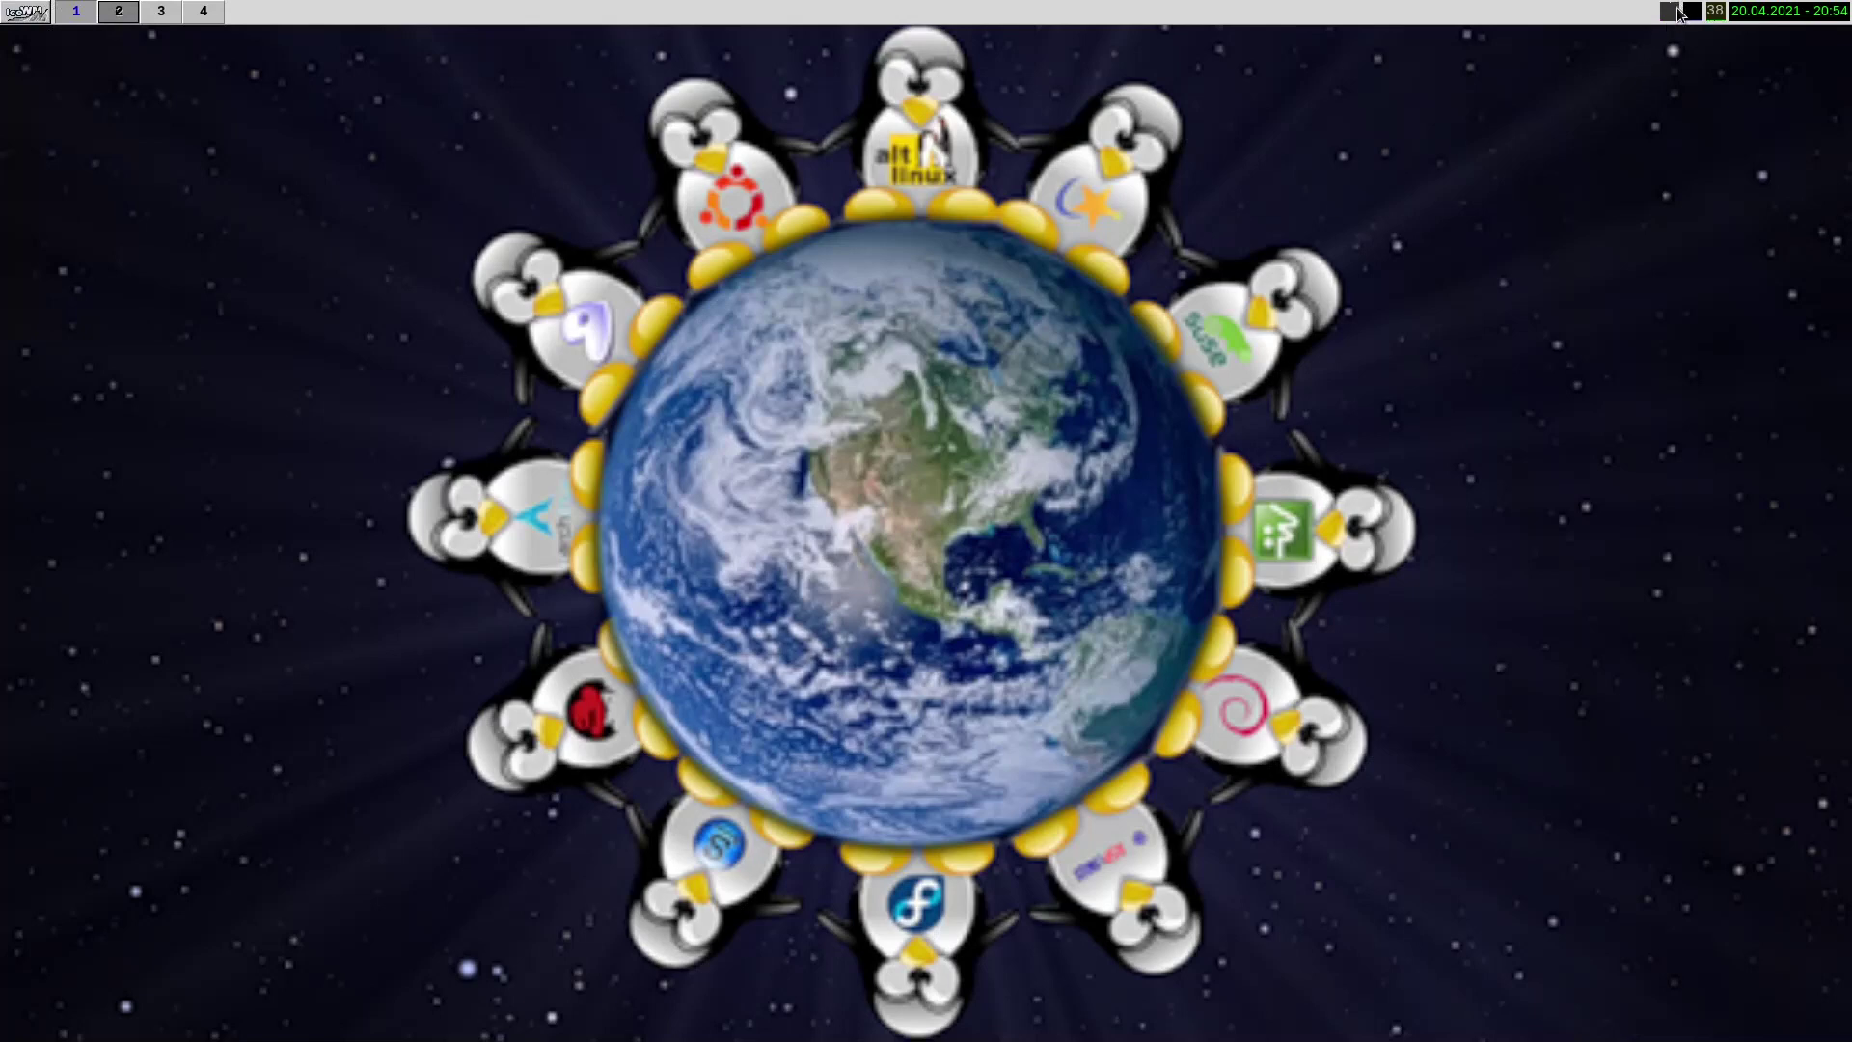
Step: Launch PCManFM from the applications menu and enter the .icewm folder
{"action": "mouse_move", "coordinate": [1676, 16]}
{"action": "mouse_move", "coordinate": [1805, 12]}
{"action": "key", "text": "ctrl+Escape"}
{"action": "mouse_move", "coordinate": [106, 228]}
{"action": "mouse_move", "coordinate": [289, 228]}
{"action": "left_click", "coordinate": [480, 230]}
{"action": "double_click", "coordinate": [681, 157]}
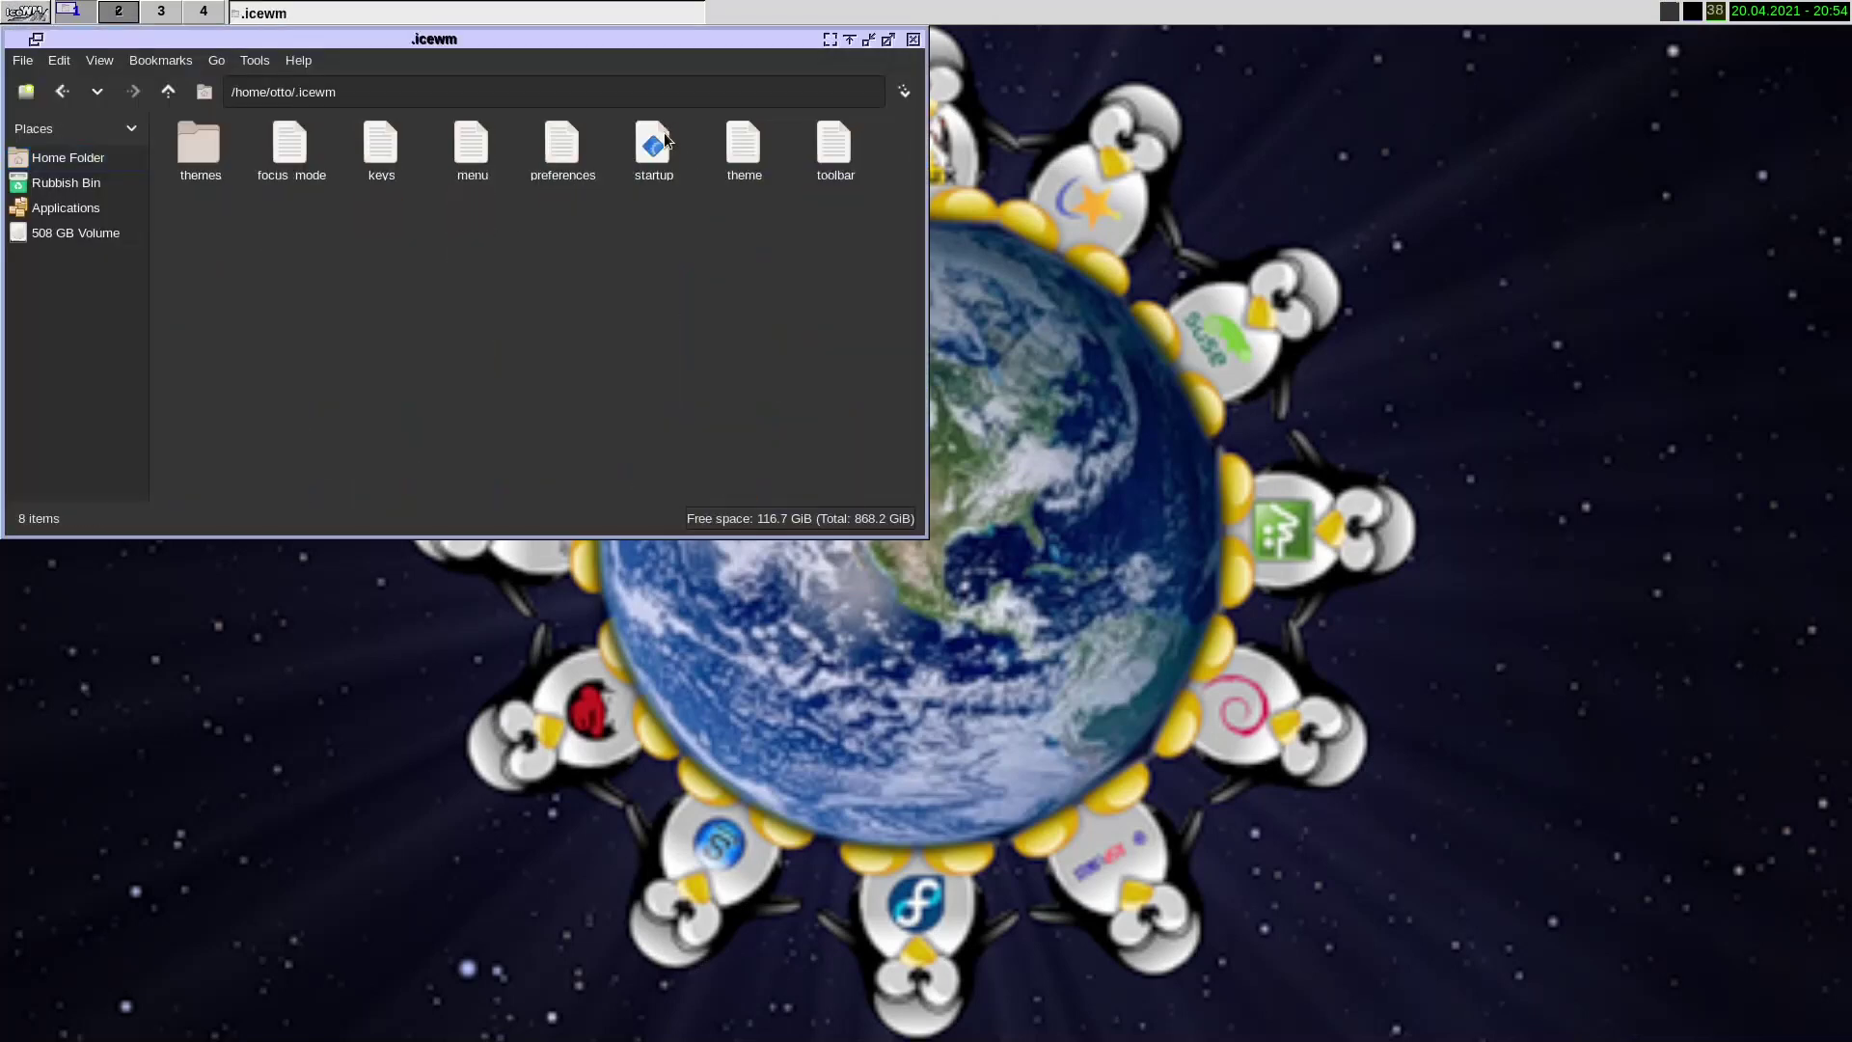
Step: Rename the preferences file to .preferences by adding a leading dot
{"action": "right_click", "coordinate": [574, 137]}
{"action": "left_click", "coordinate": [682, 347]}
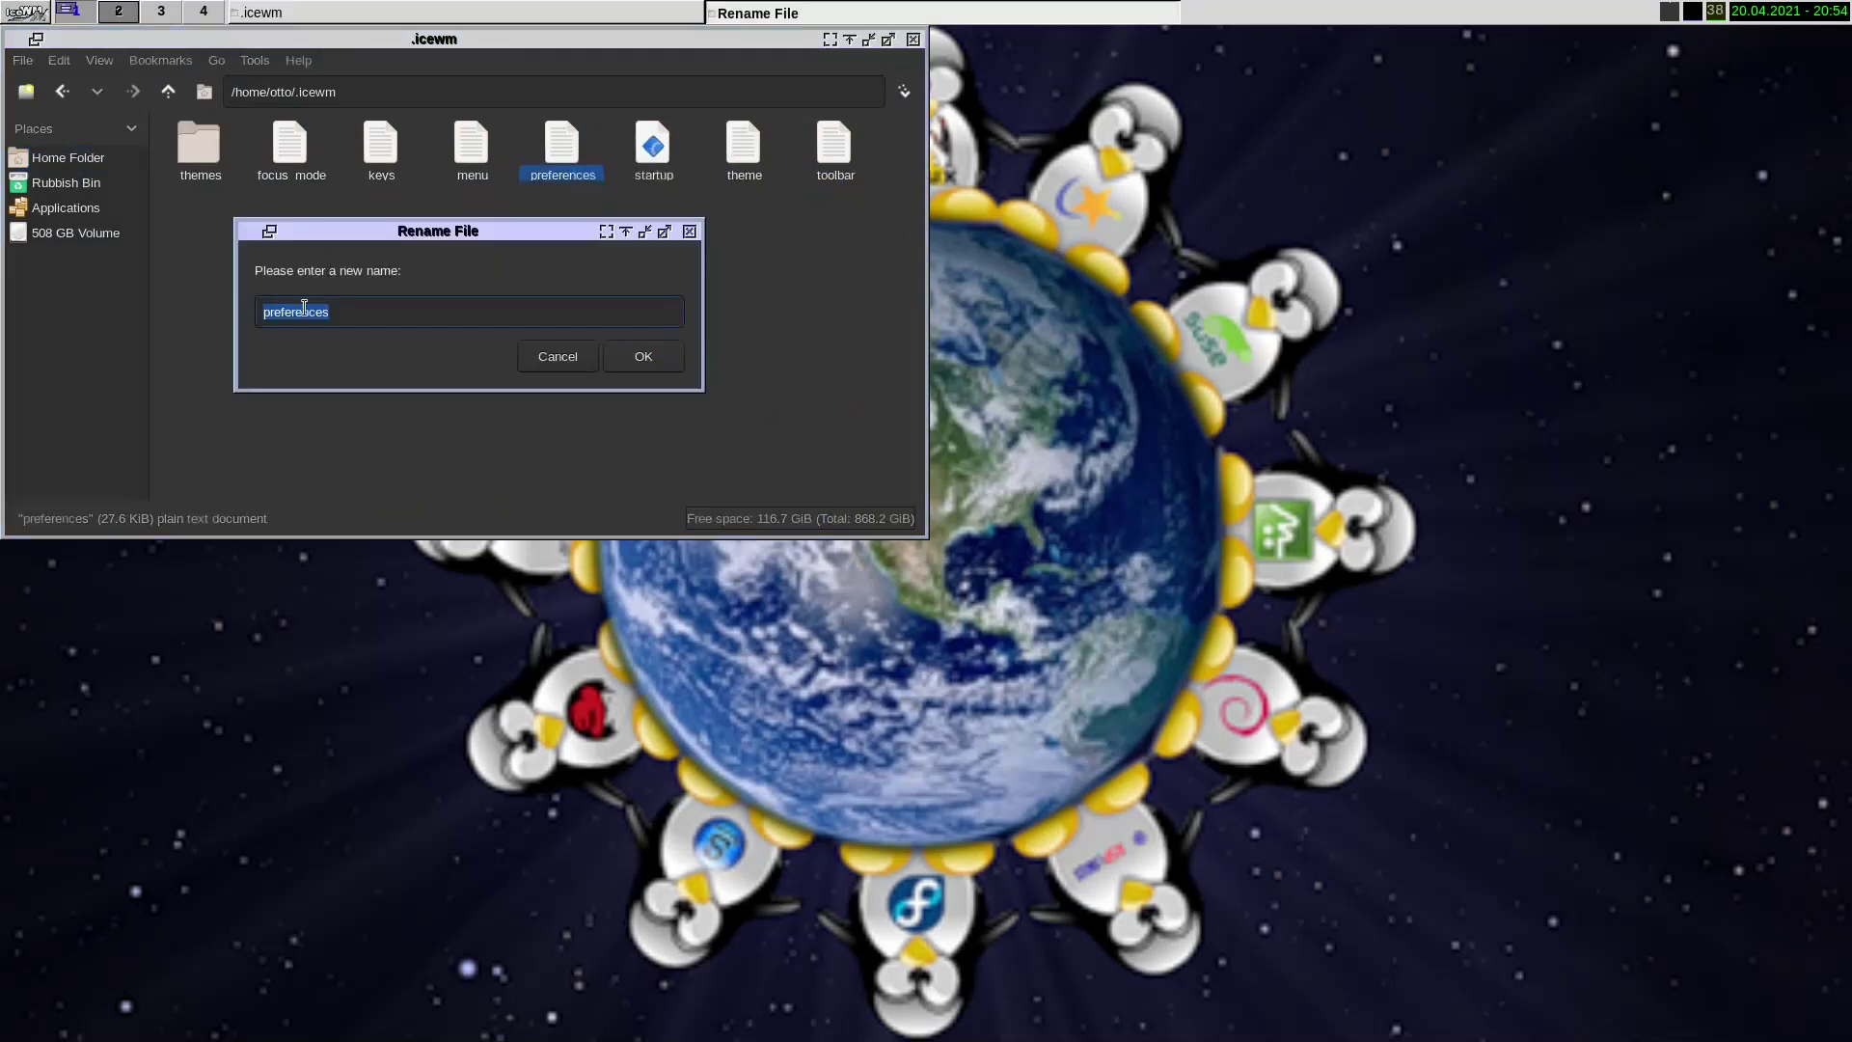
{"action": "key", "text": "Home"}
{"action": "type", "text": "."}
{"action": "left_click", "coordinate": [622, 357]}
Step: Restart IceWM from the applications menu's Logout submenu
{"action": "left_click", "coordinate": [24, 11]}
{"action": "mouse_move", "coordinate": [171, 307]}
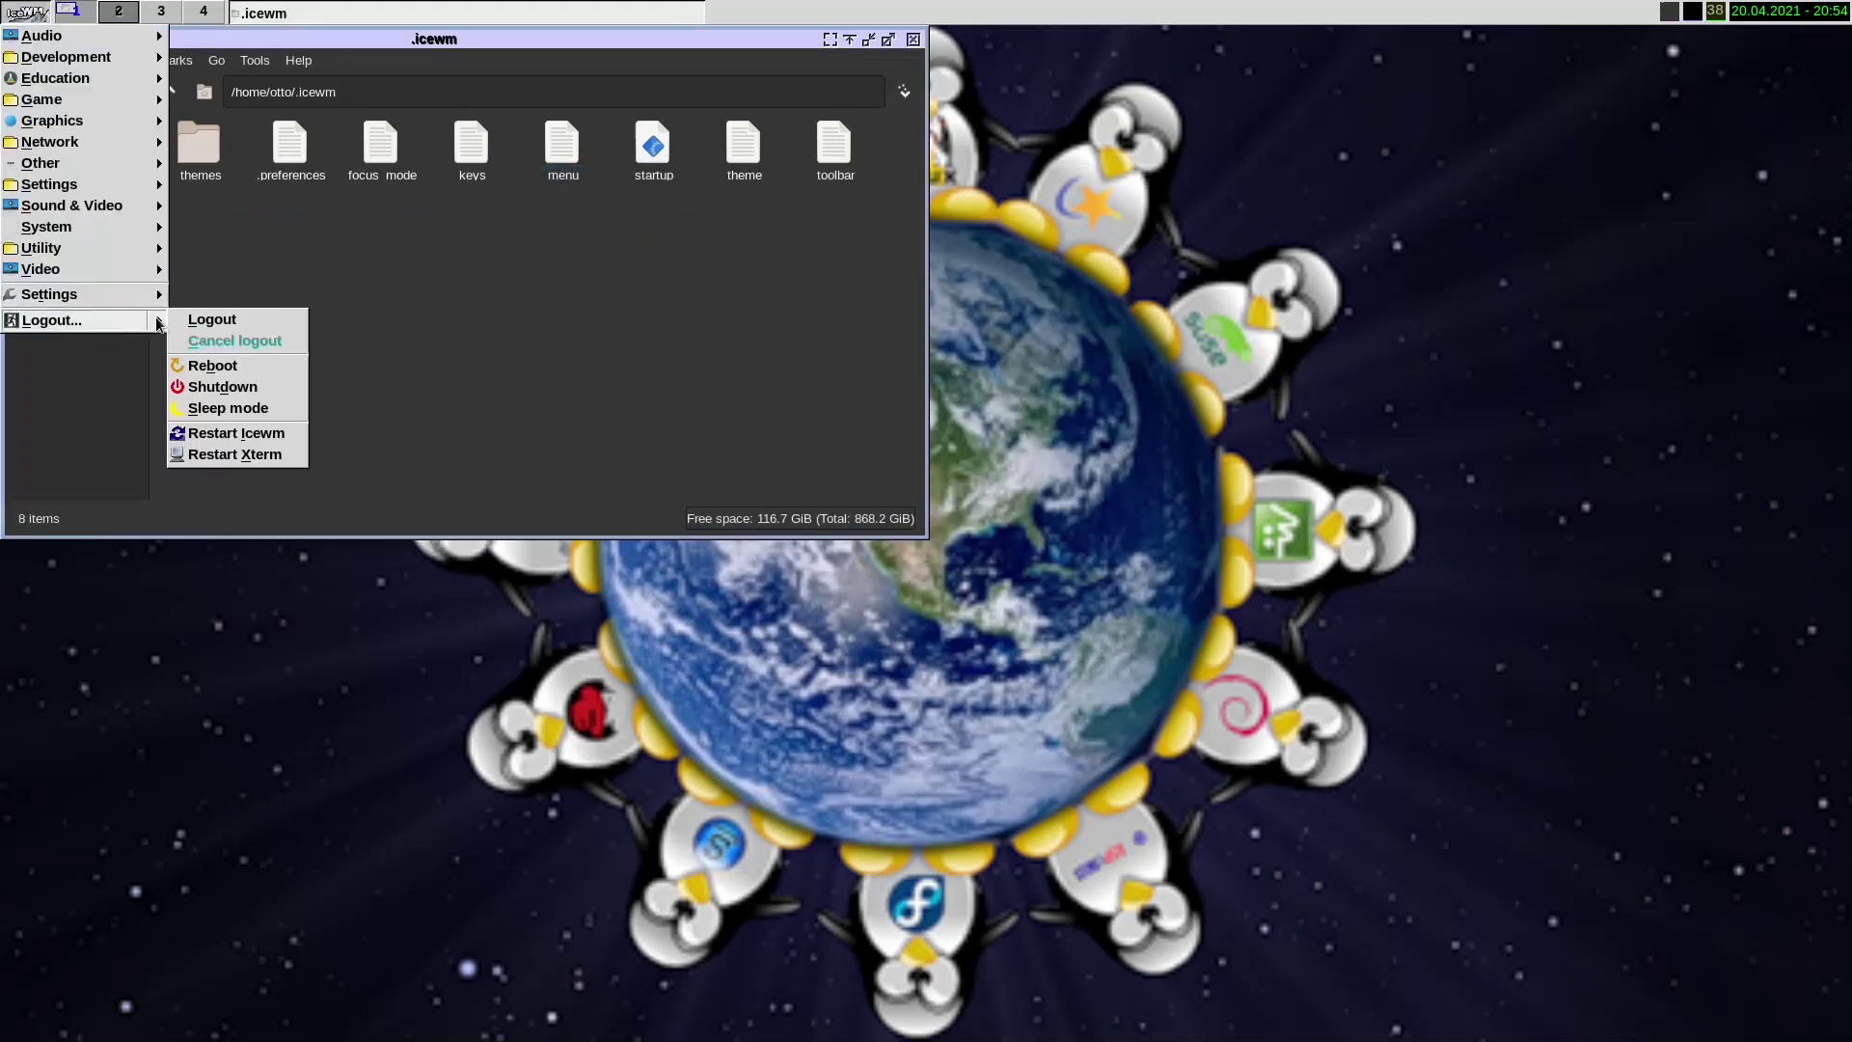
{"action": "left_click", "coordinate": [240, 430]}
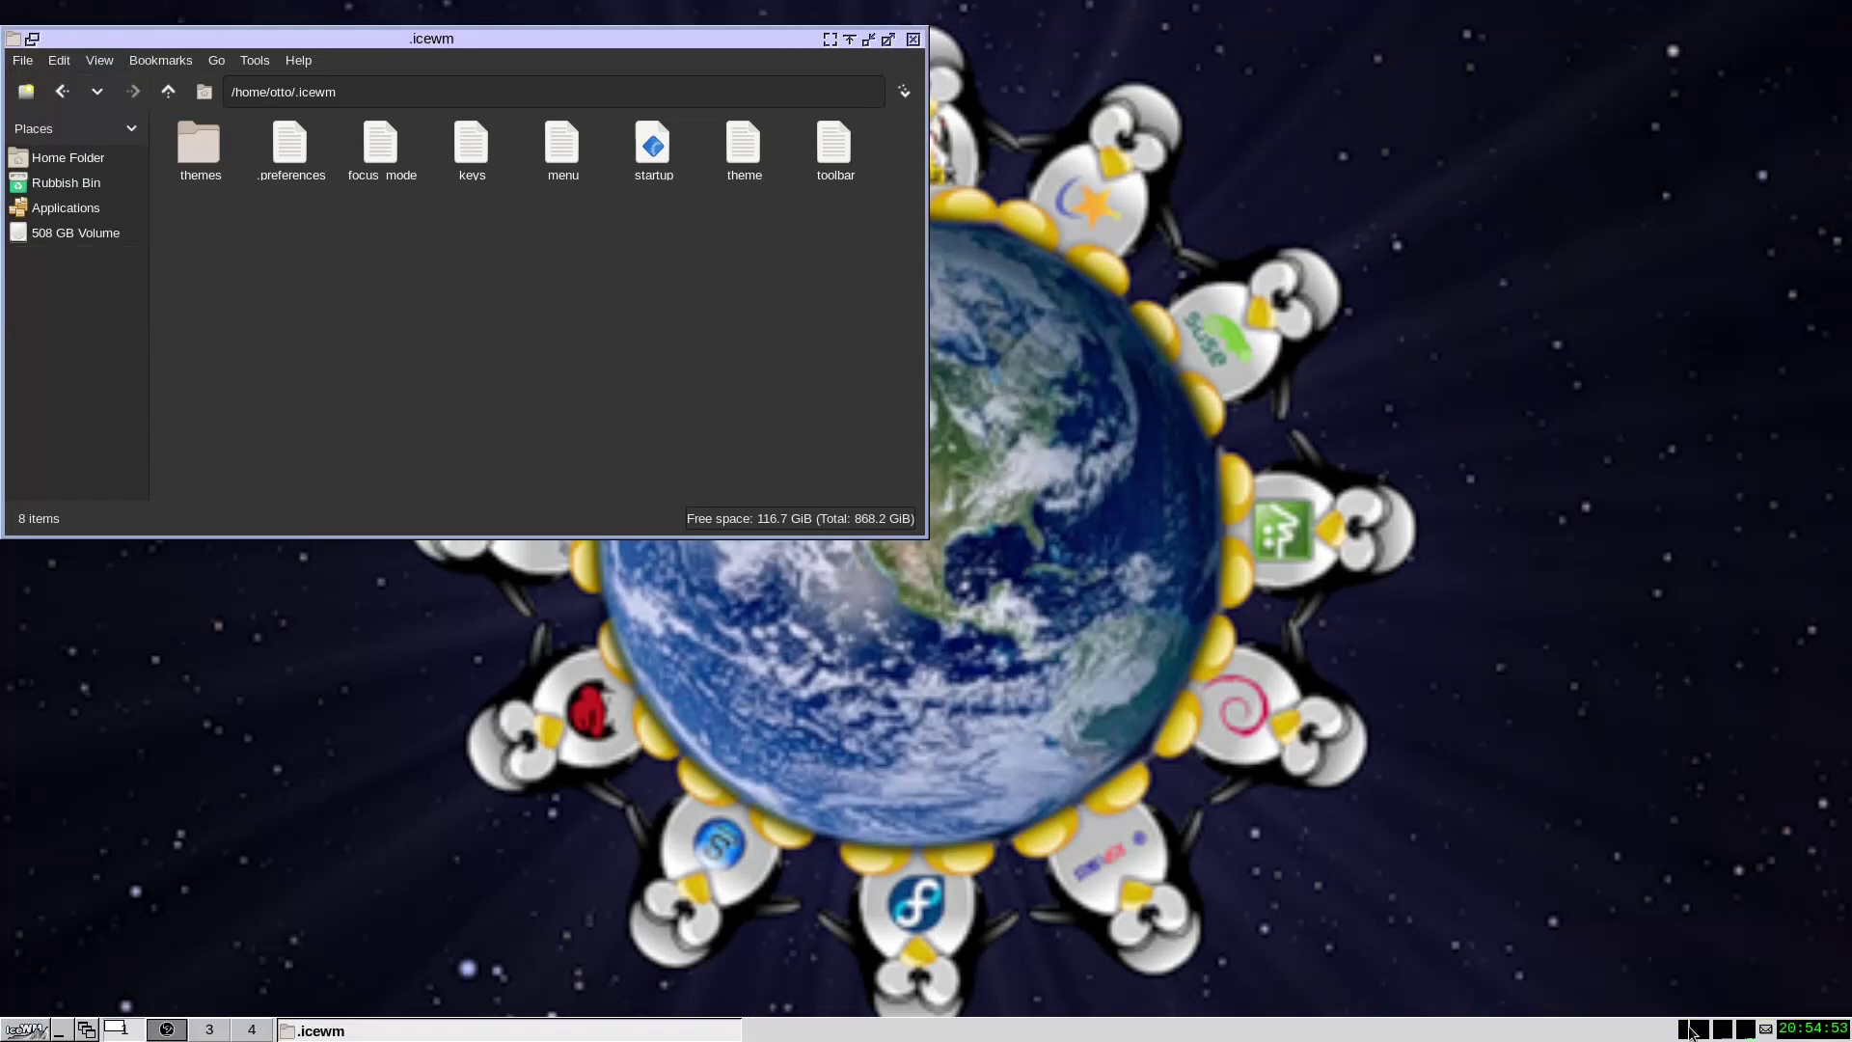
{"action": "mouse_move", "coordinate": [1770, 1031]}
{"action": "left_click", "coordinate": [26, 1030]}
{"action": "key", "text": "Escape"}
{"action": "left_click", "coordinate": [40, 1029]}
{"action": "mouse_move", "coordinate": [94, 836]}
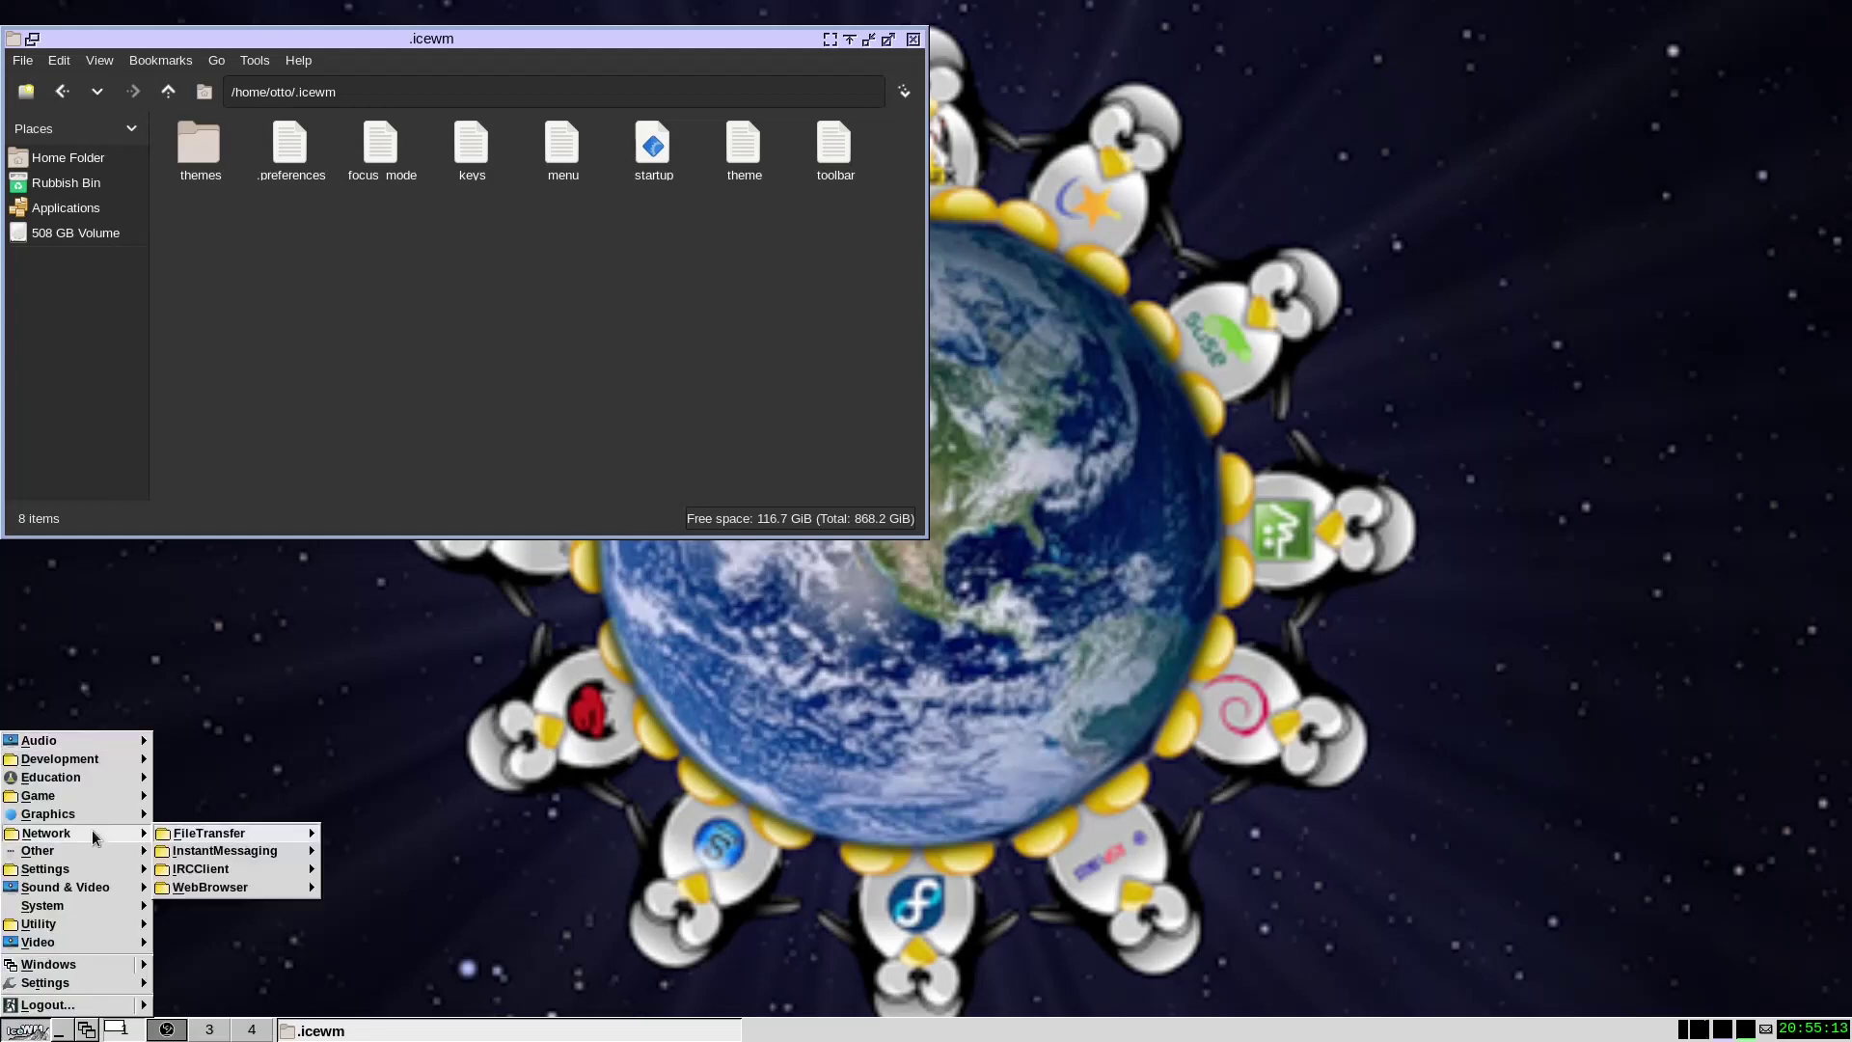
{"action": "key", "text": "Escape"}
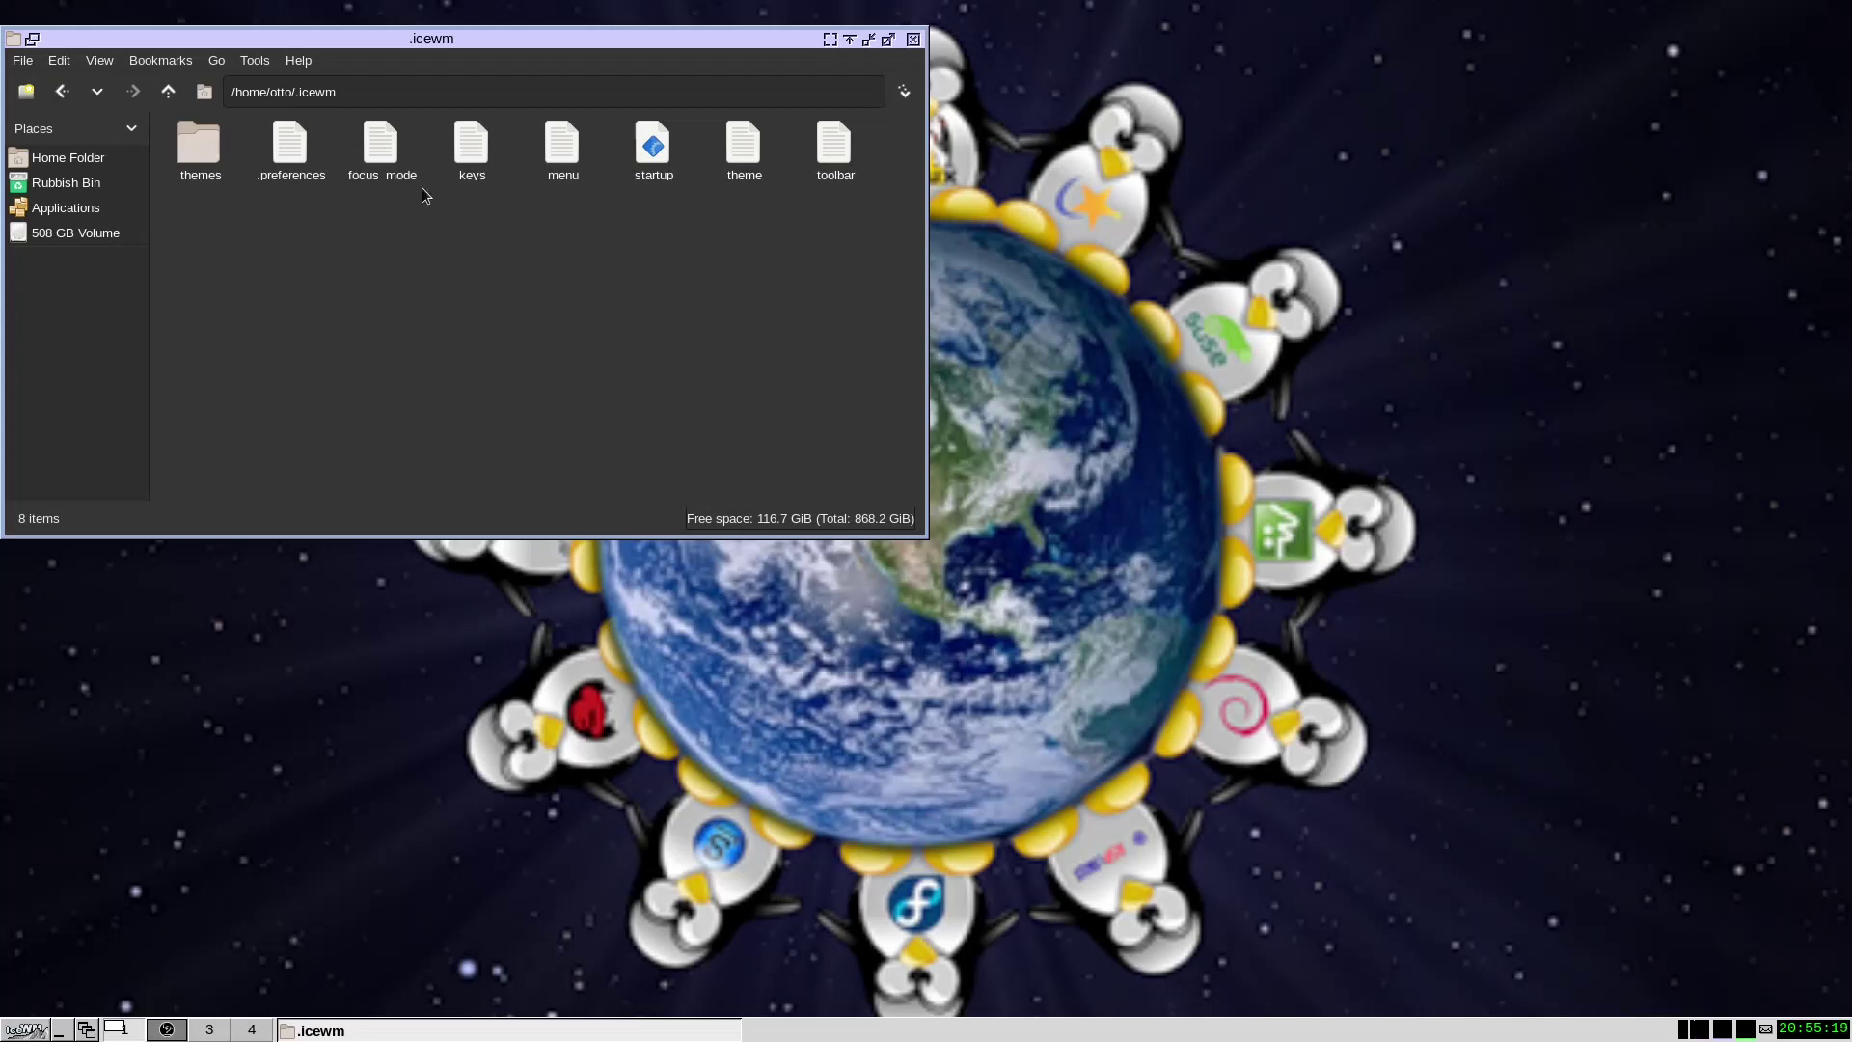
Step: Rename .preferences back to preferences by removing the leading dot
{"action": "right_click", "coordinate": [289, 147]}
{"action": "left_click", "coordinate": [340, 371]}
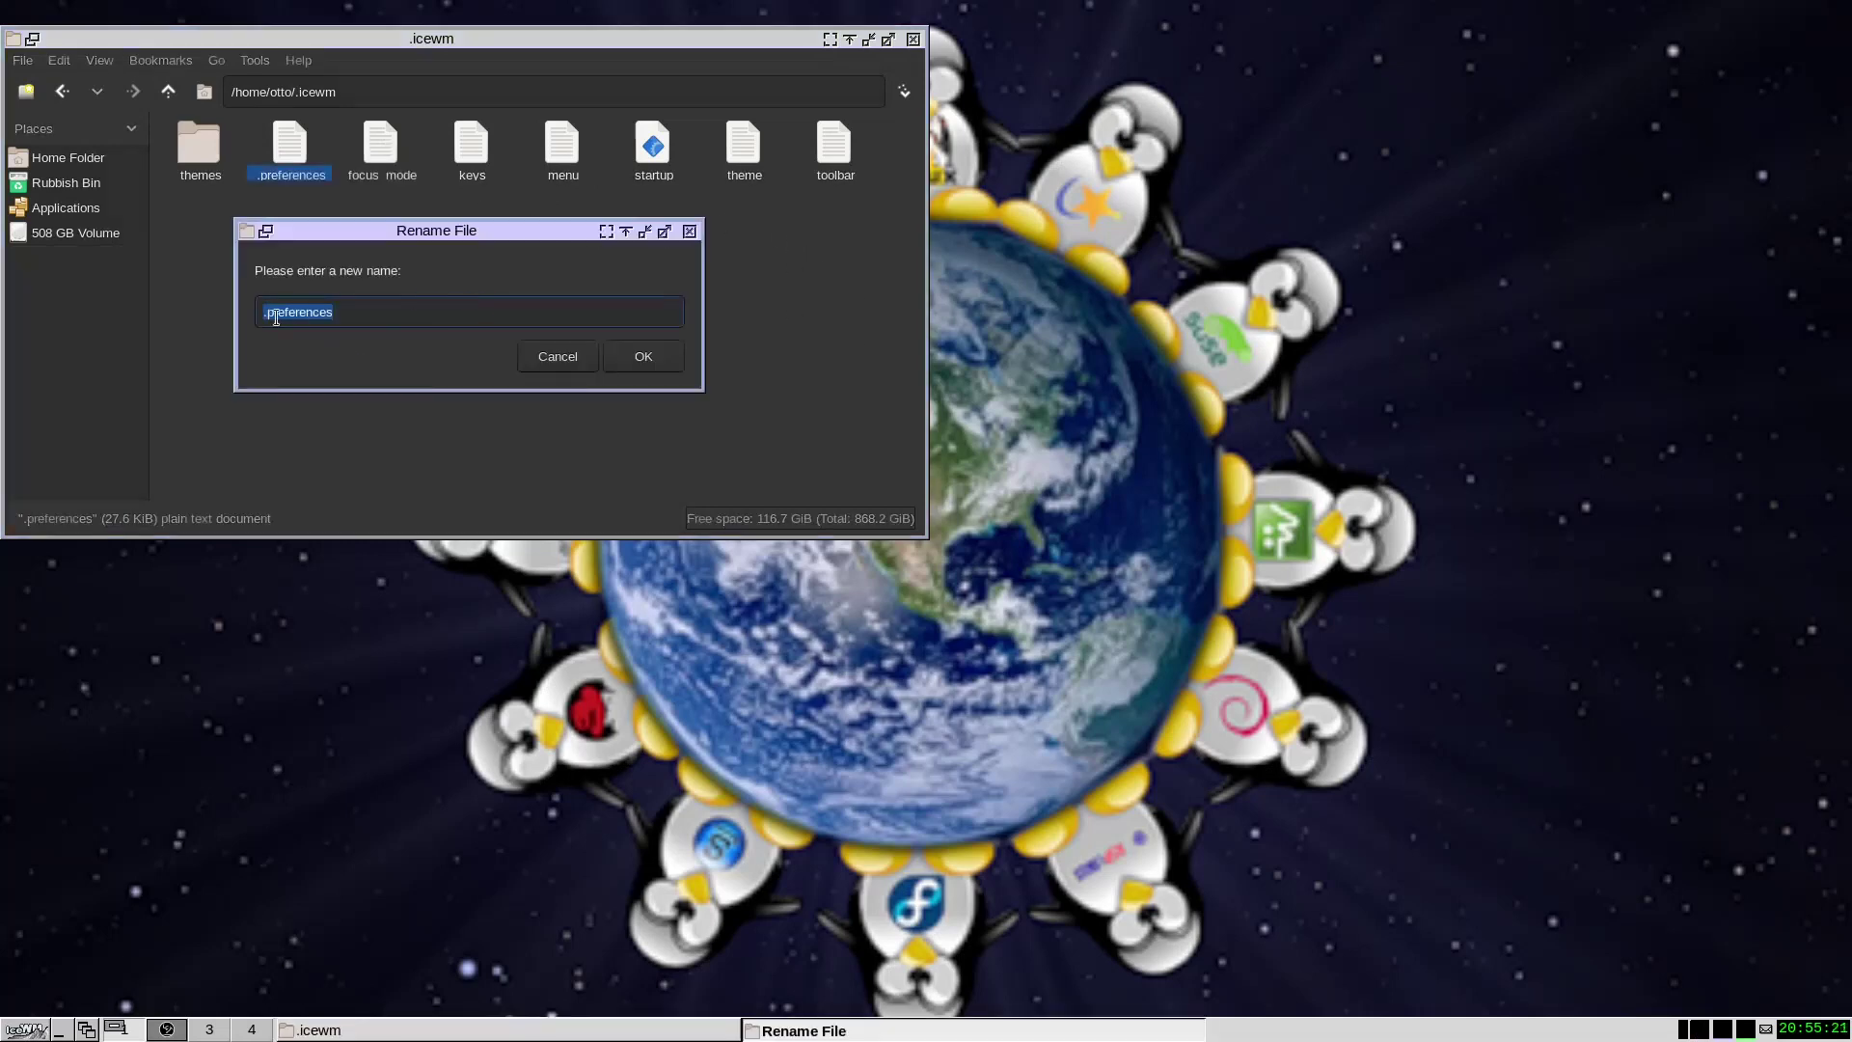
{"action": "key", "text": "Right"}
{"action": "key", "text": "Home"}
{"action": "key", "text": "Delete"}
{"action": "left_click", "coordinate": [629, 361]}
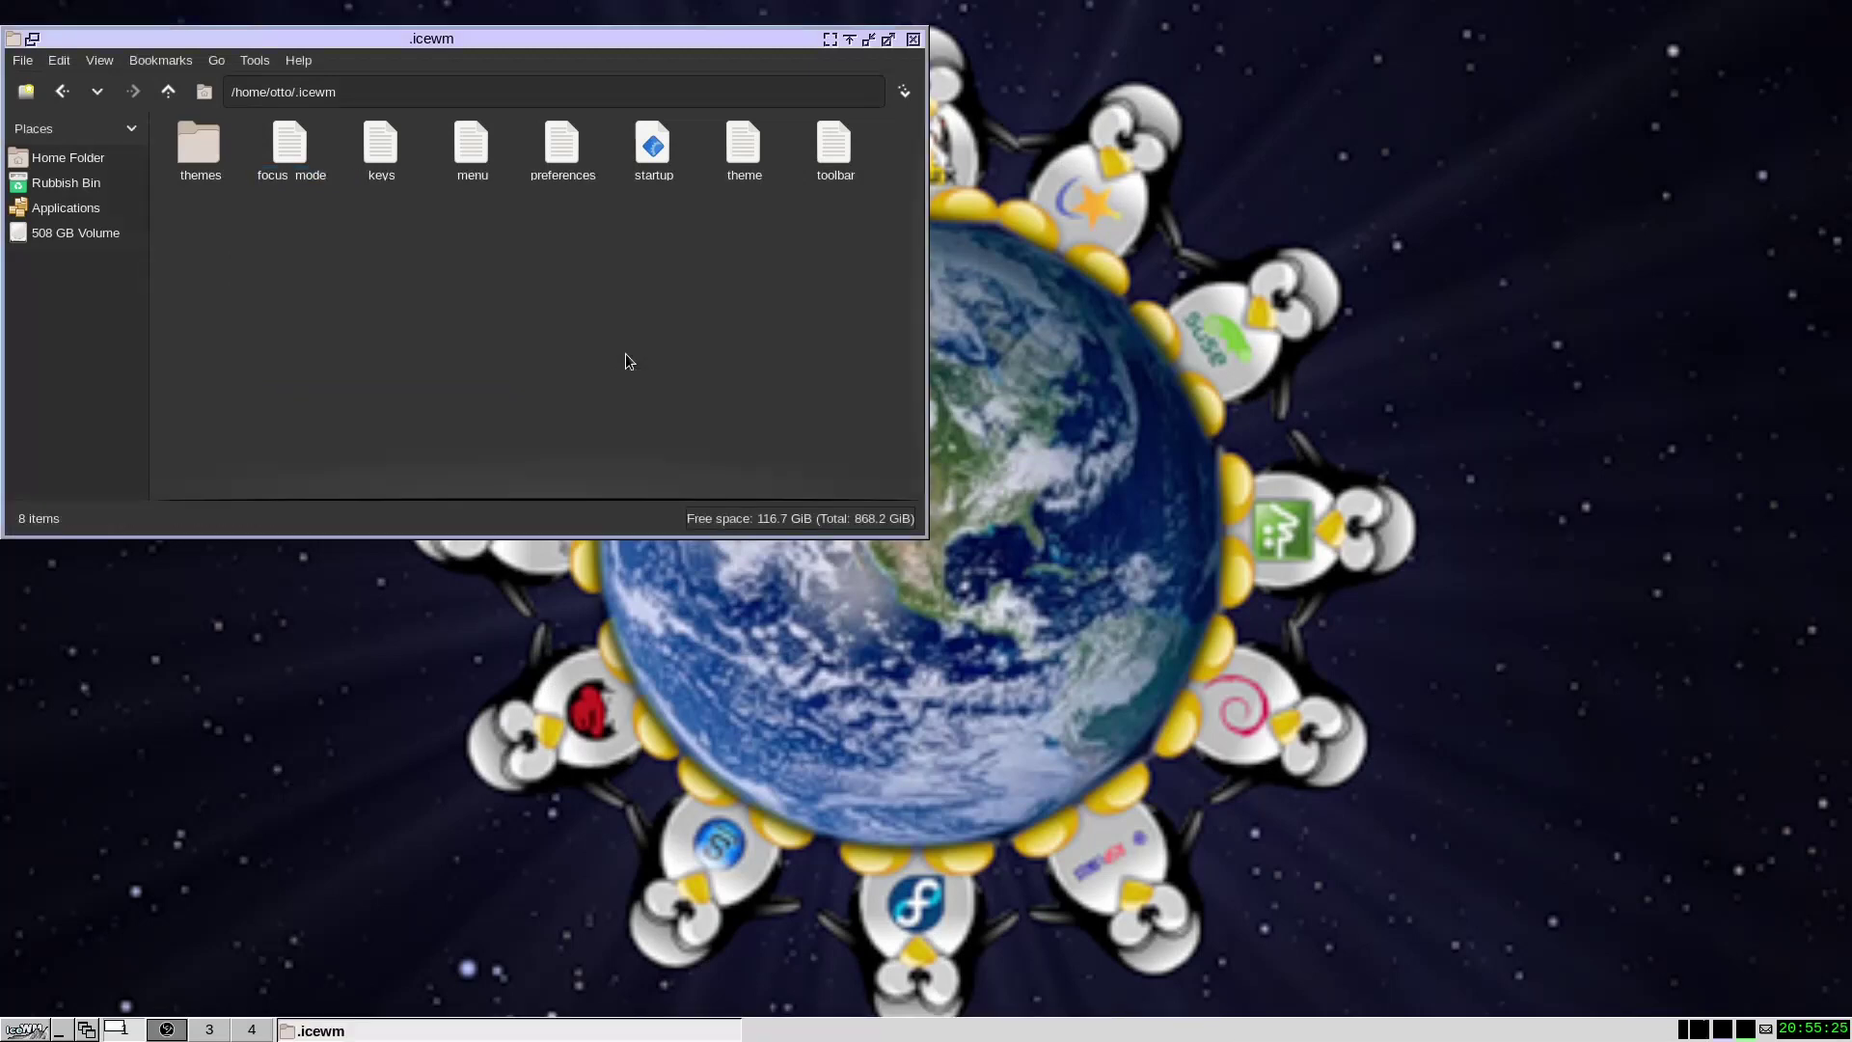
Step: Switch the desktop back to the darkice theme via Settings > Themes
{"action": "left_click", "coordinate": [26, 1029]}
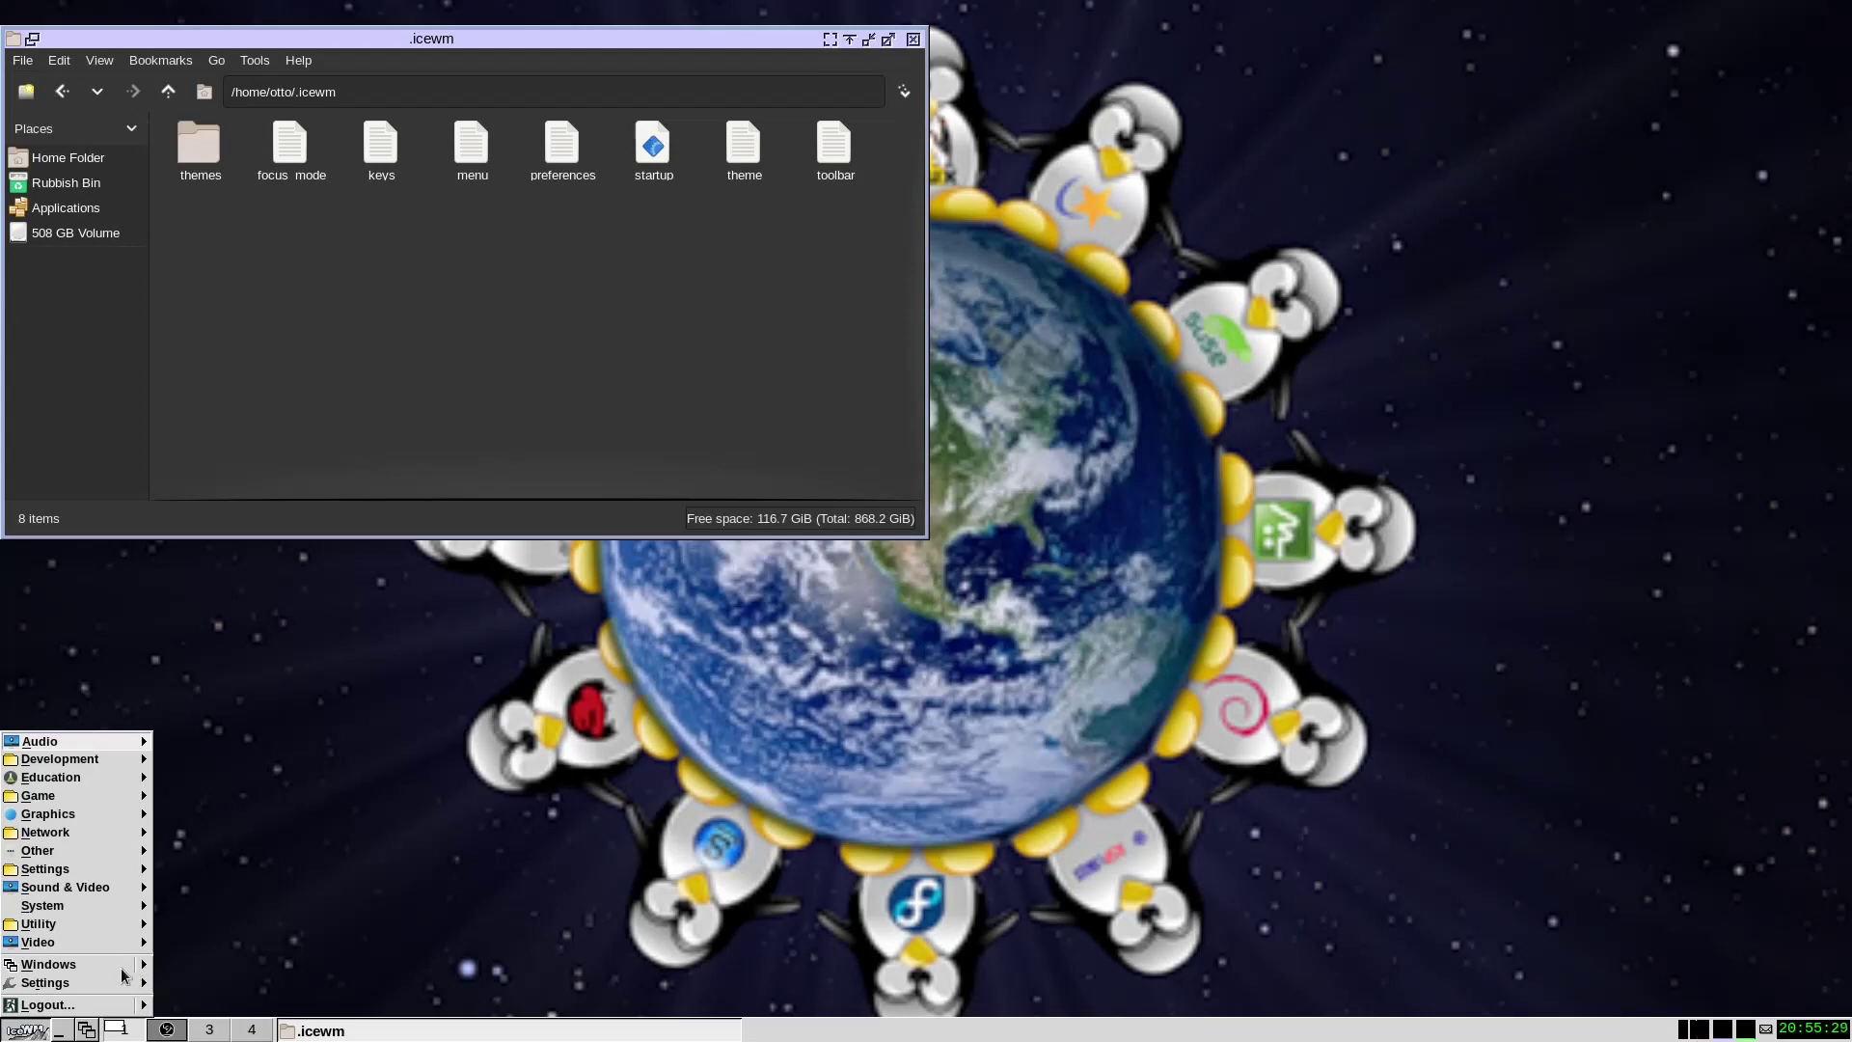
{"action": "mouse_move", "coordinate": [124, 982]}
{"action": "mouse_move", "coordinate": [197, 1029]}
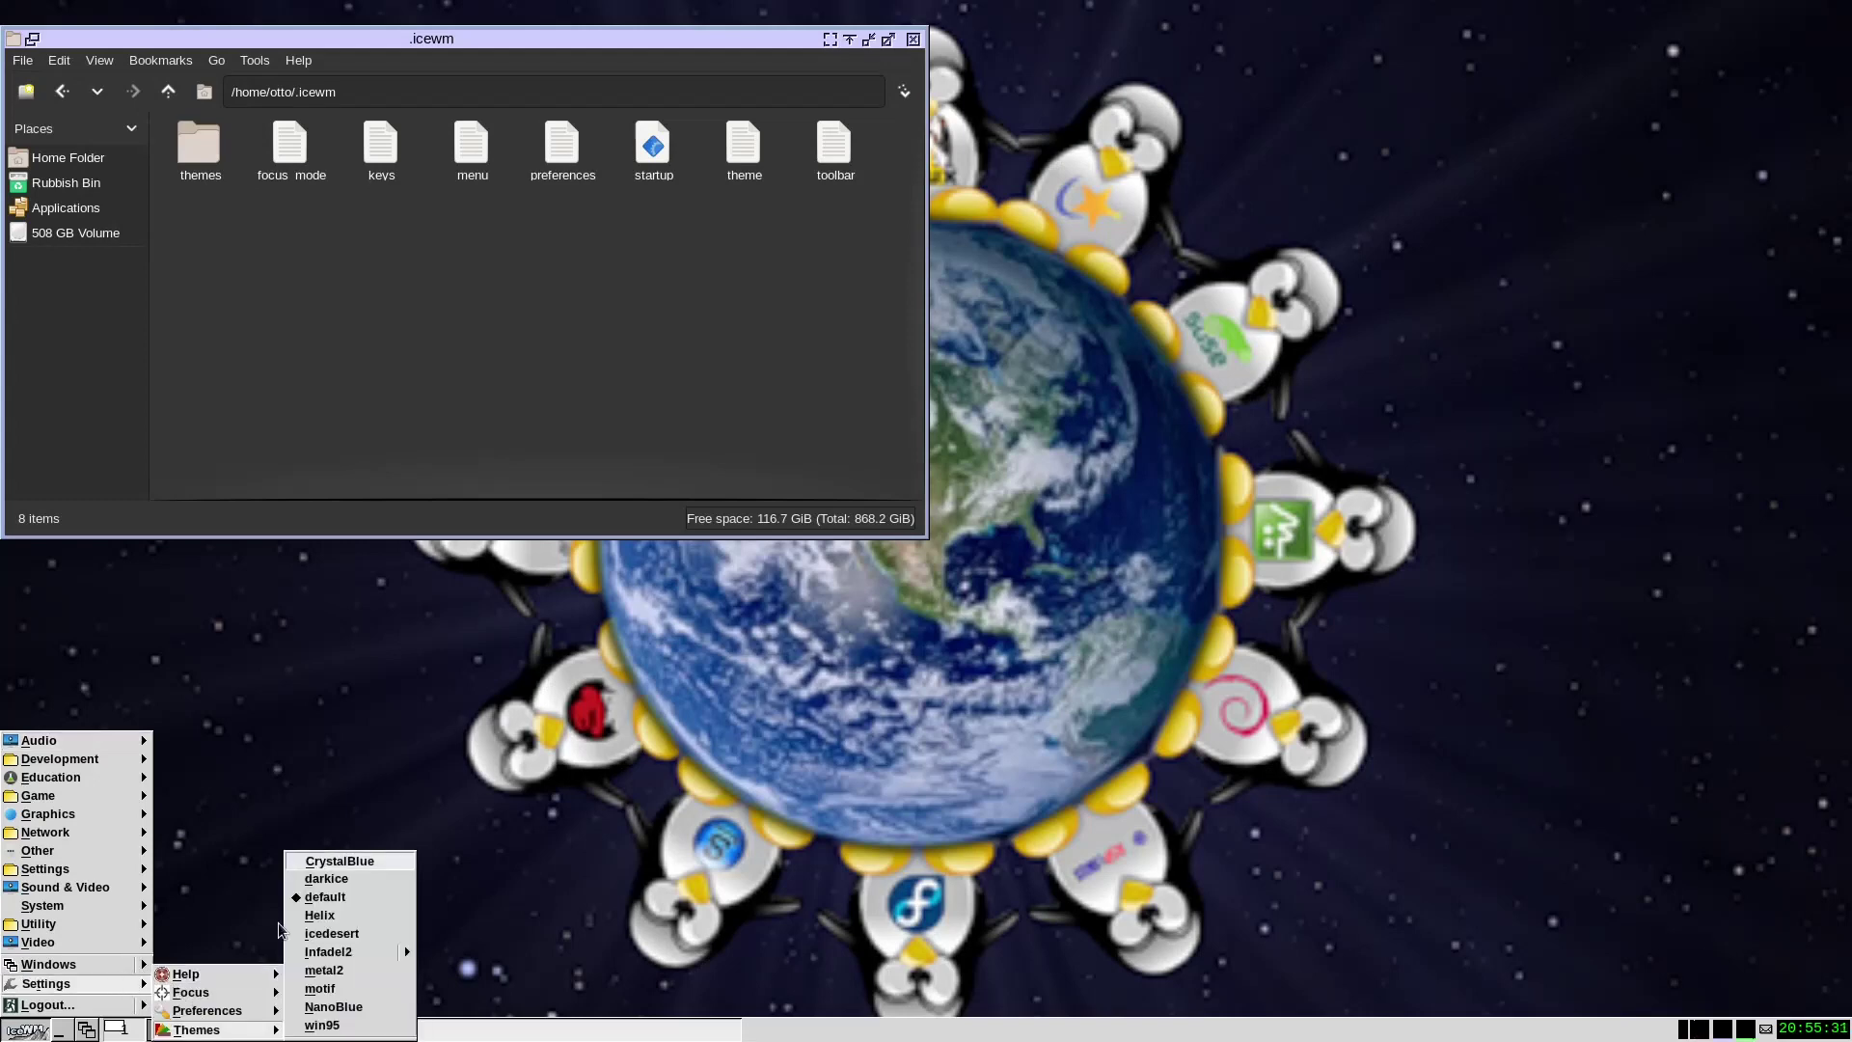
{"action": "left_click", "coordinate": [314, 881]}
Step: Drag the .icewm file manager toward the centre and open a terminal with Ctrl+Alt+T
{"action": "left_click", "coordinate": [140, 55]}
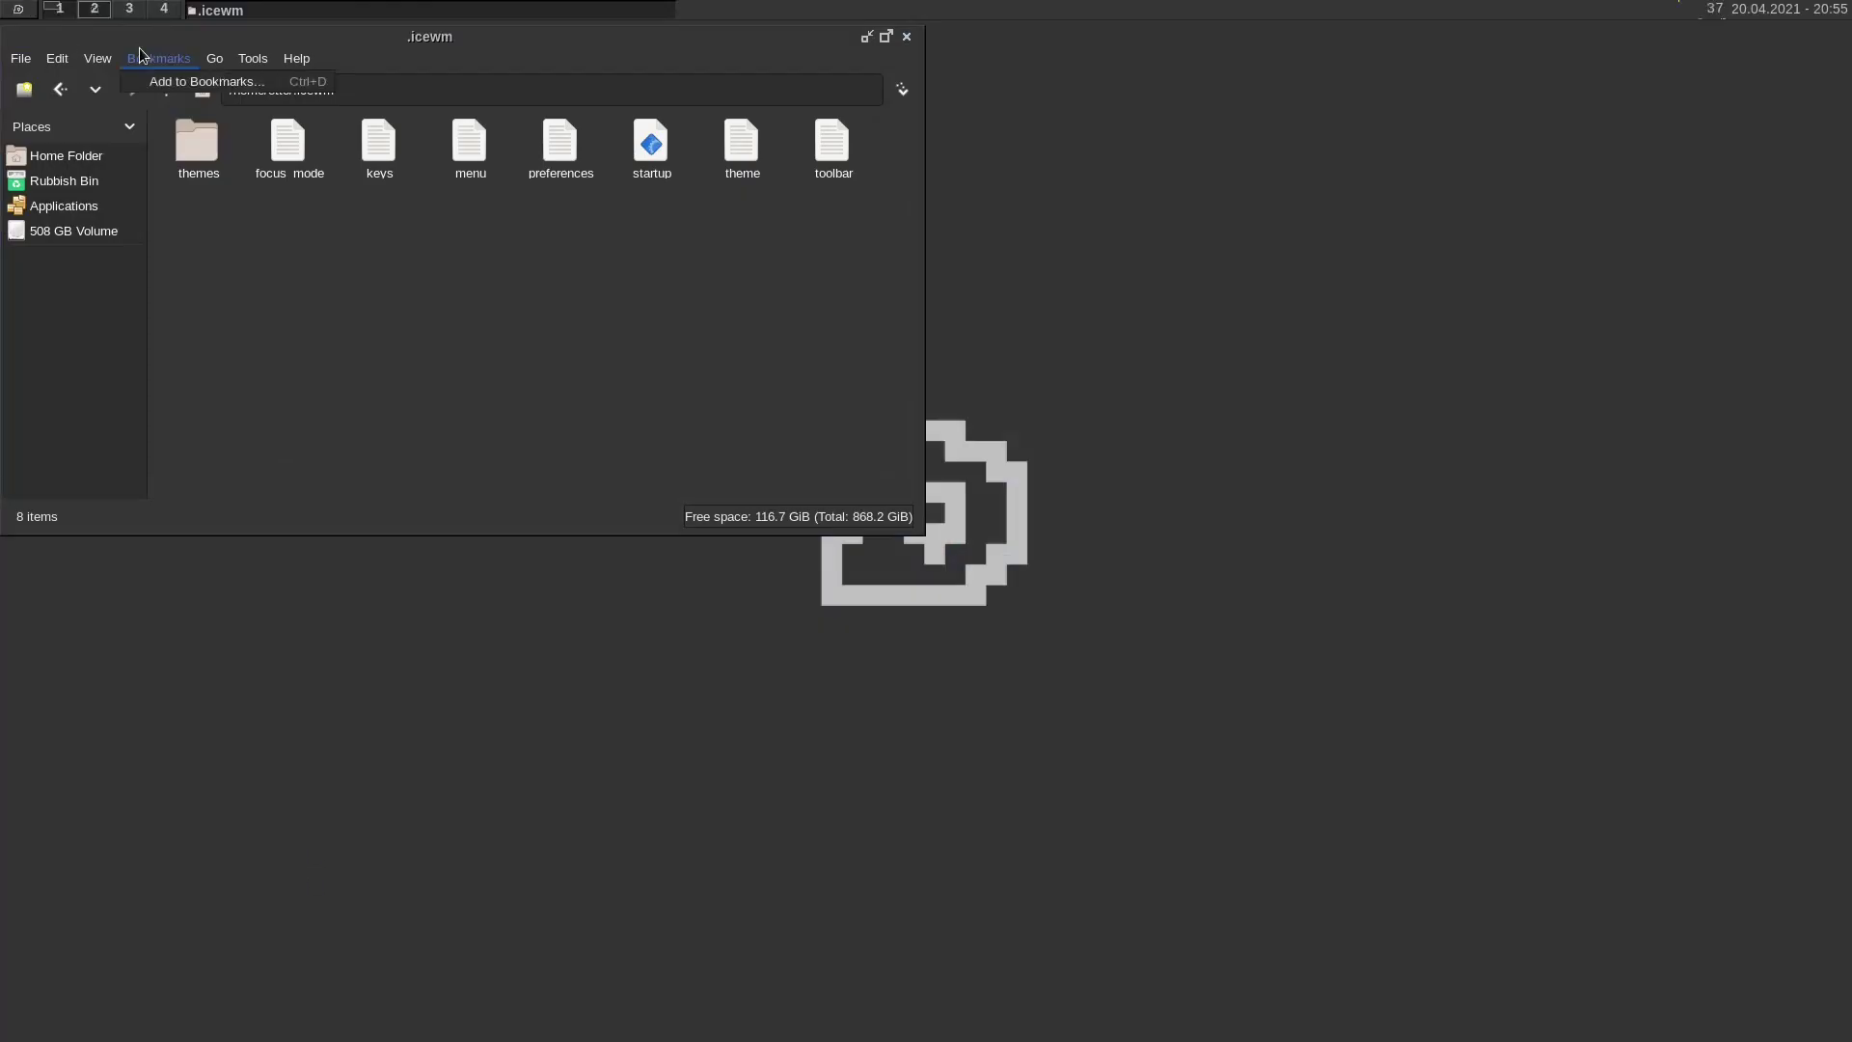
{"action": "left_click_drag", "start_coordinate": [166, 36], "coordinate": [388, 107]}
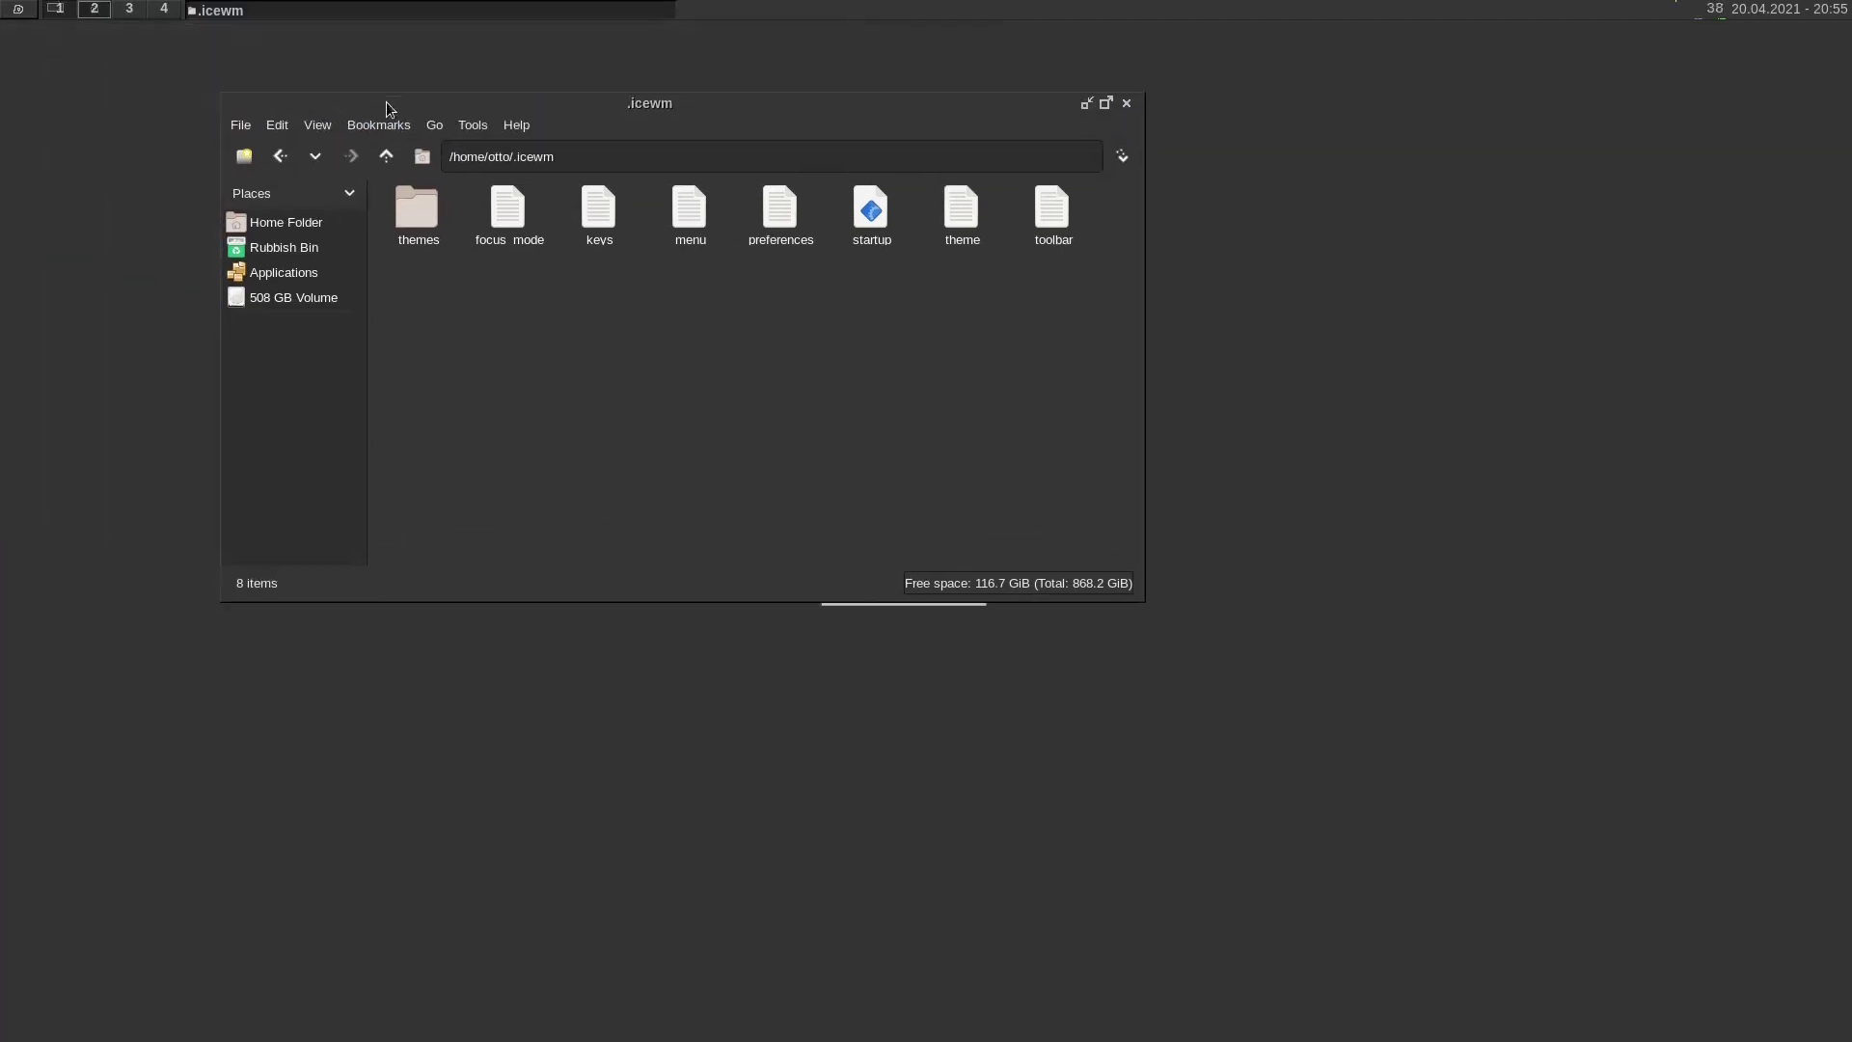
{"action": "left_click", "coordinate": [4, 7]}
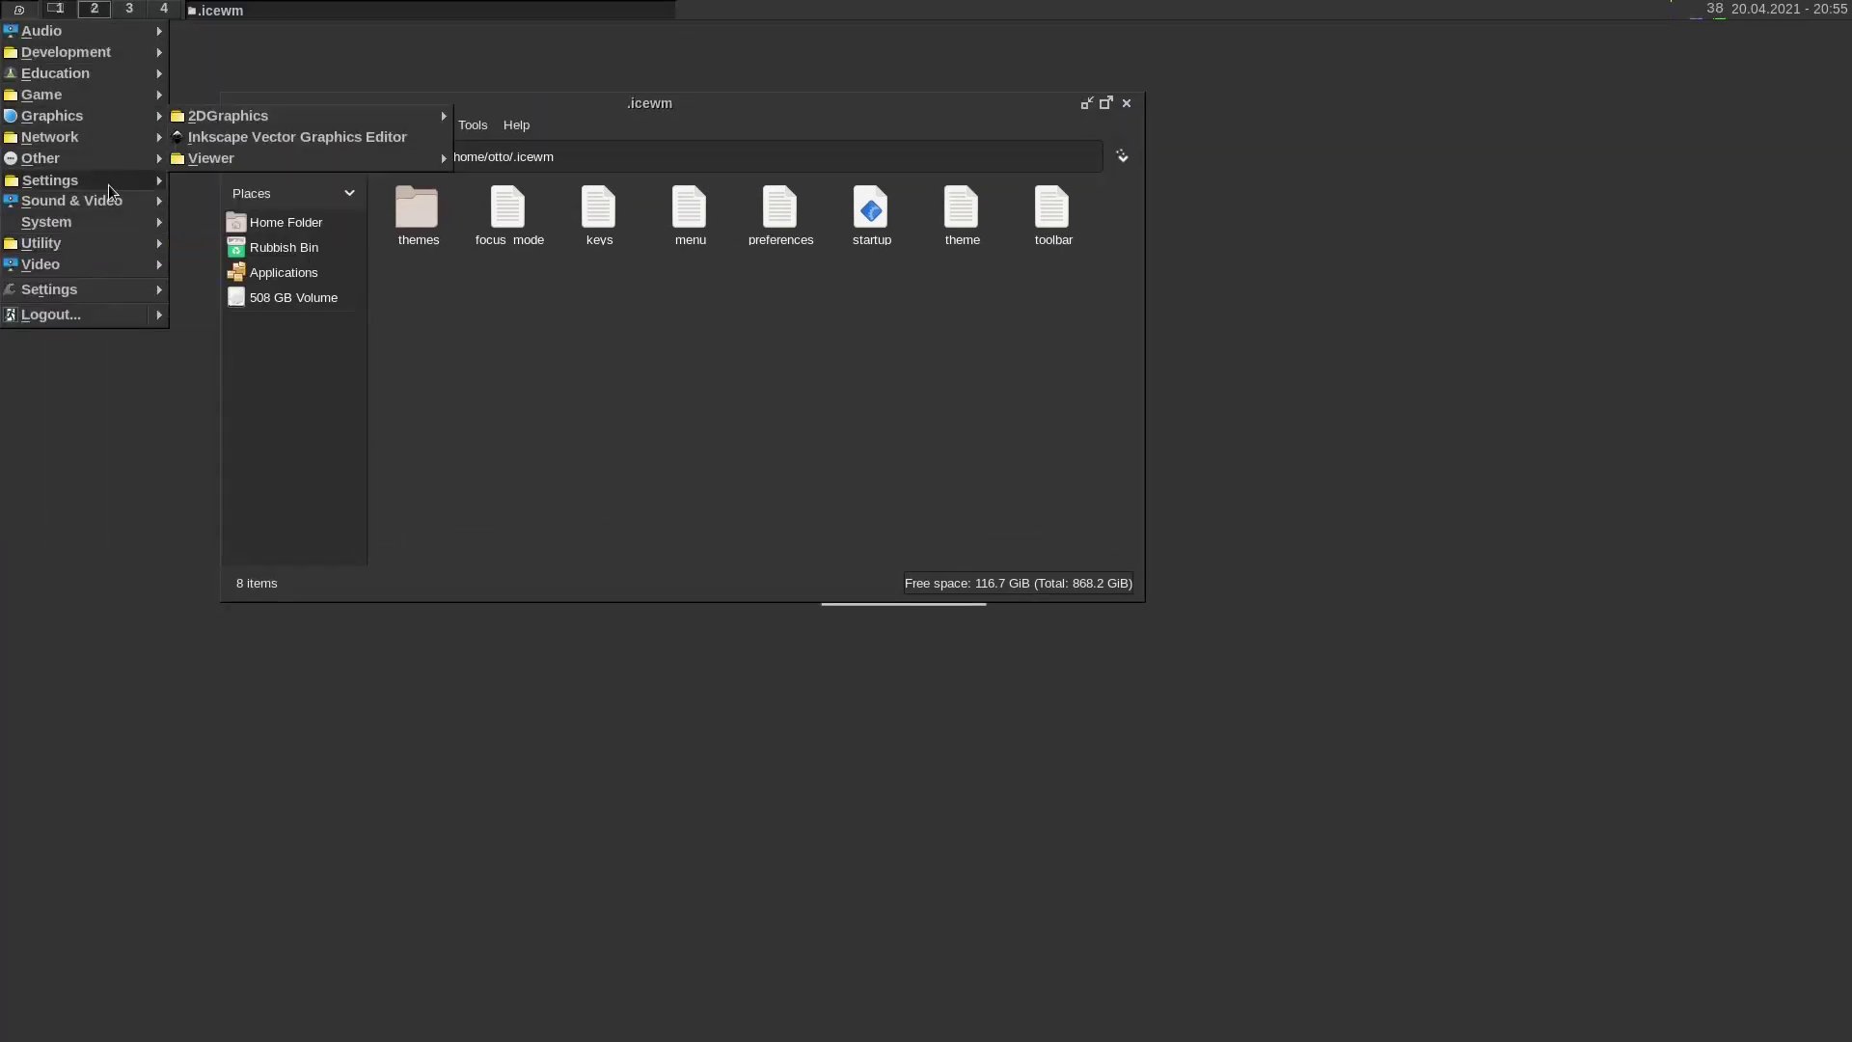
{"action": "left_click", "coordinate": [4, 9]}
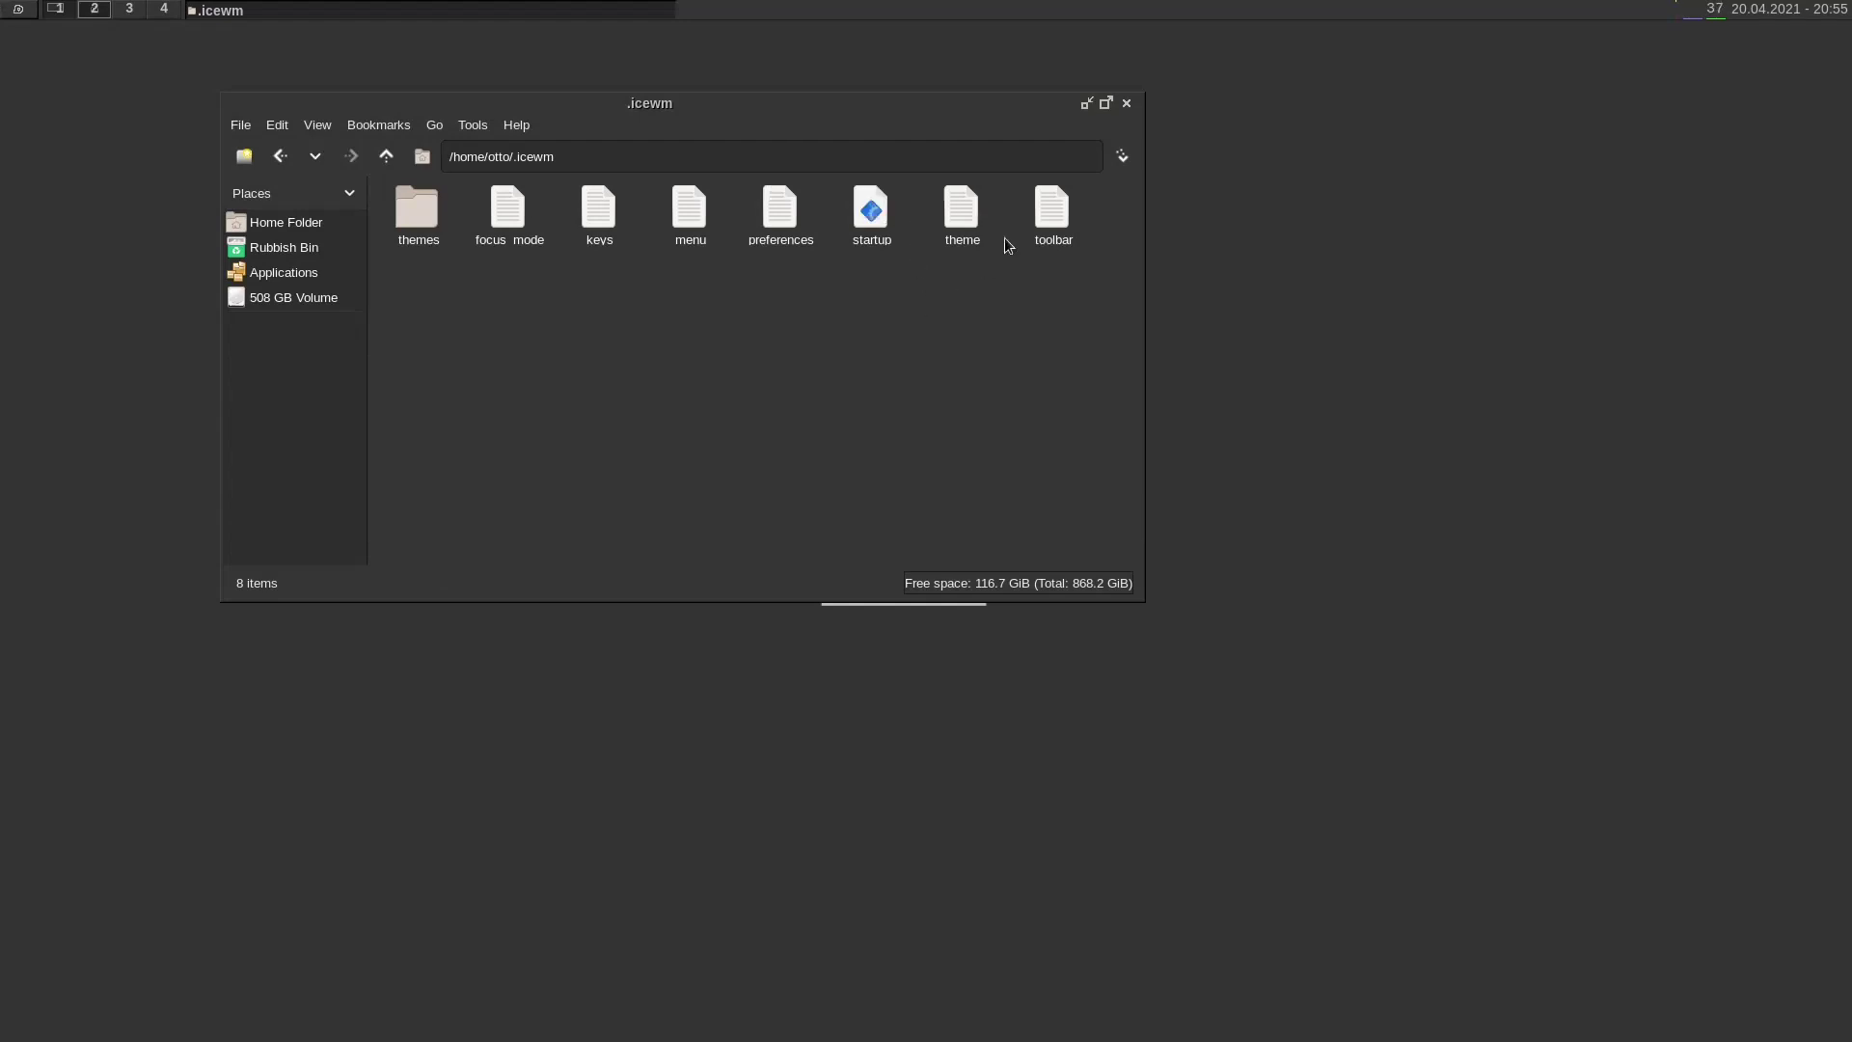
{"action": "key", "text": "ctrl+alt+t"}
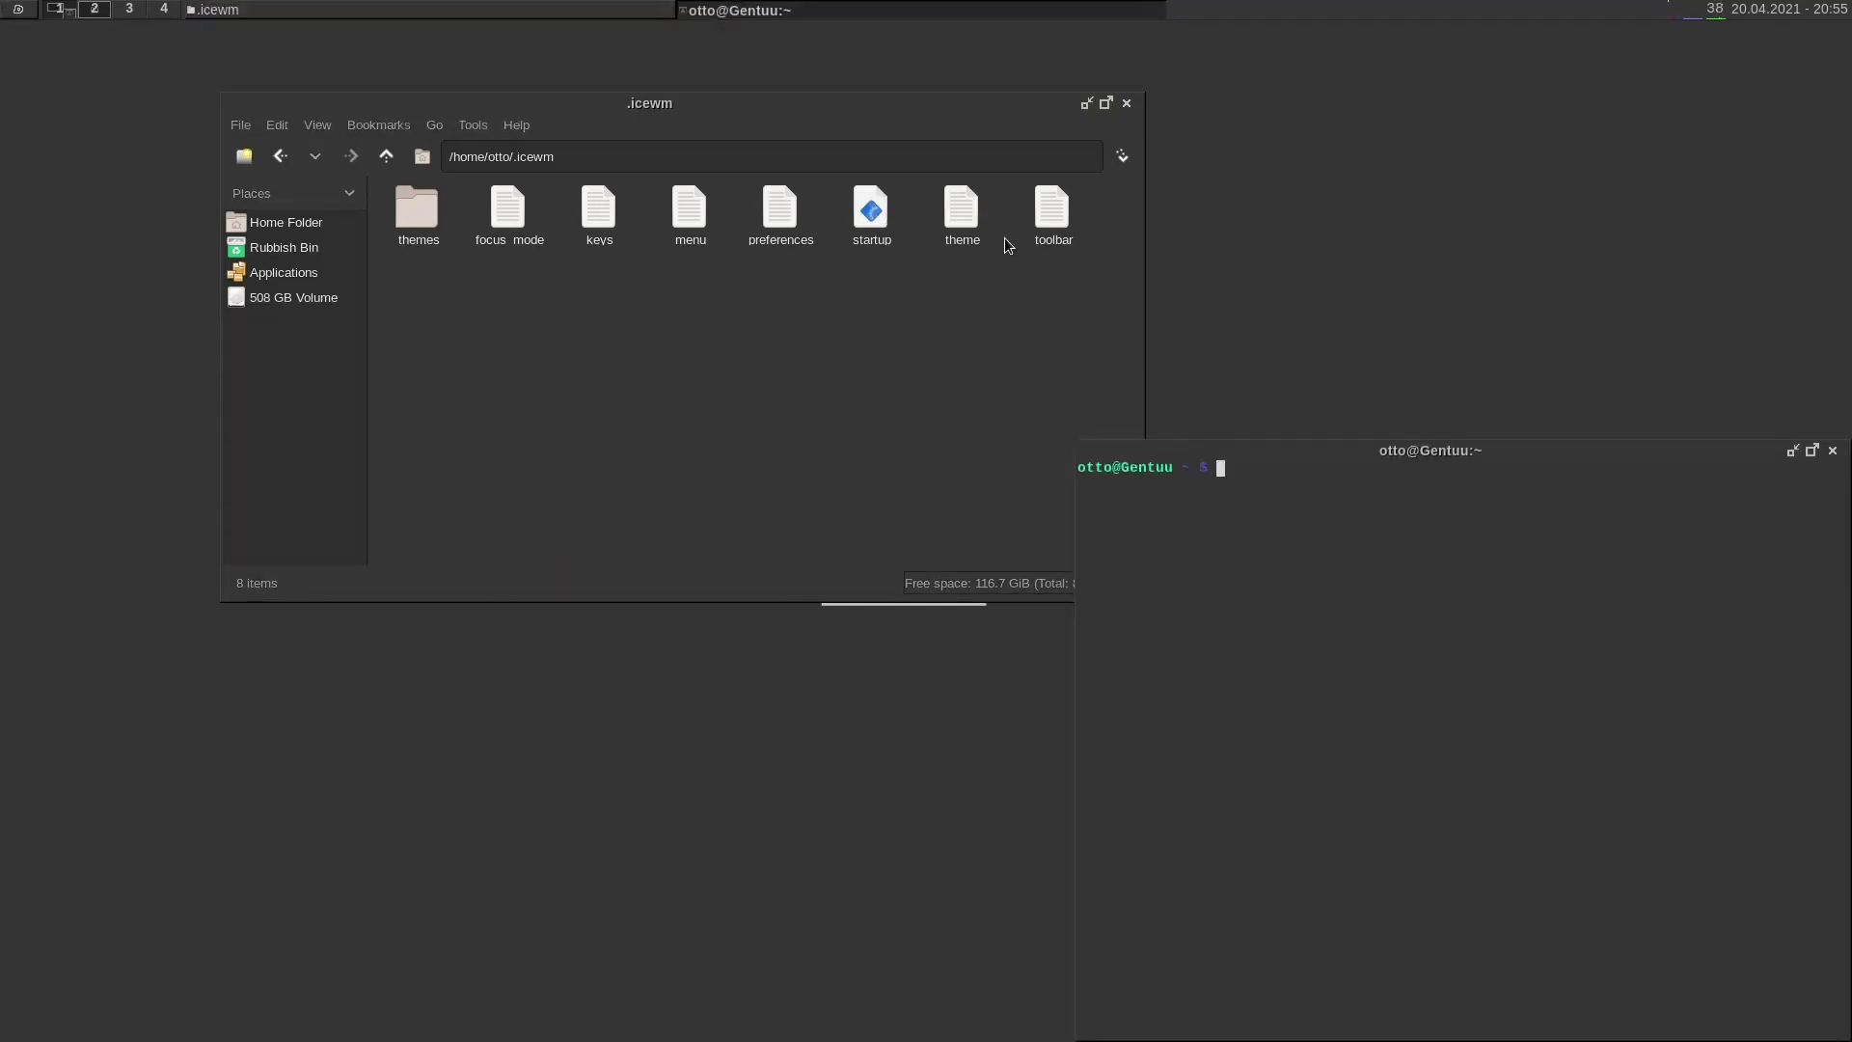
Step: Close PCManFM and drag the terminal from the bottom right to the screen centre
{"action": "left_click", "coordinate": [1124, 104]}
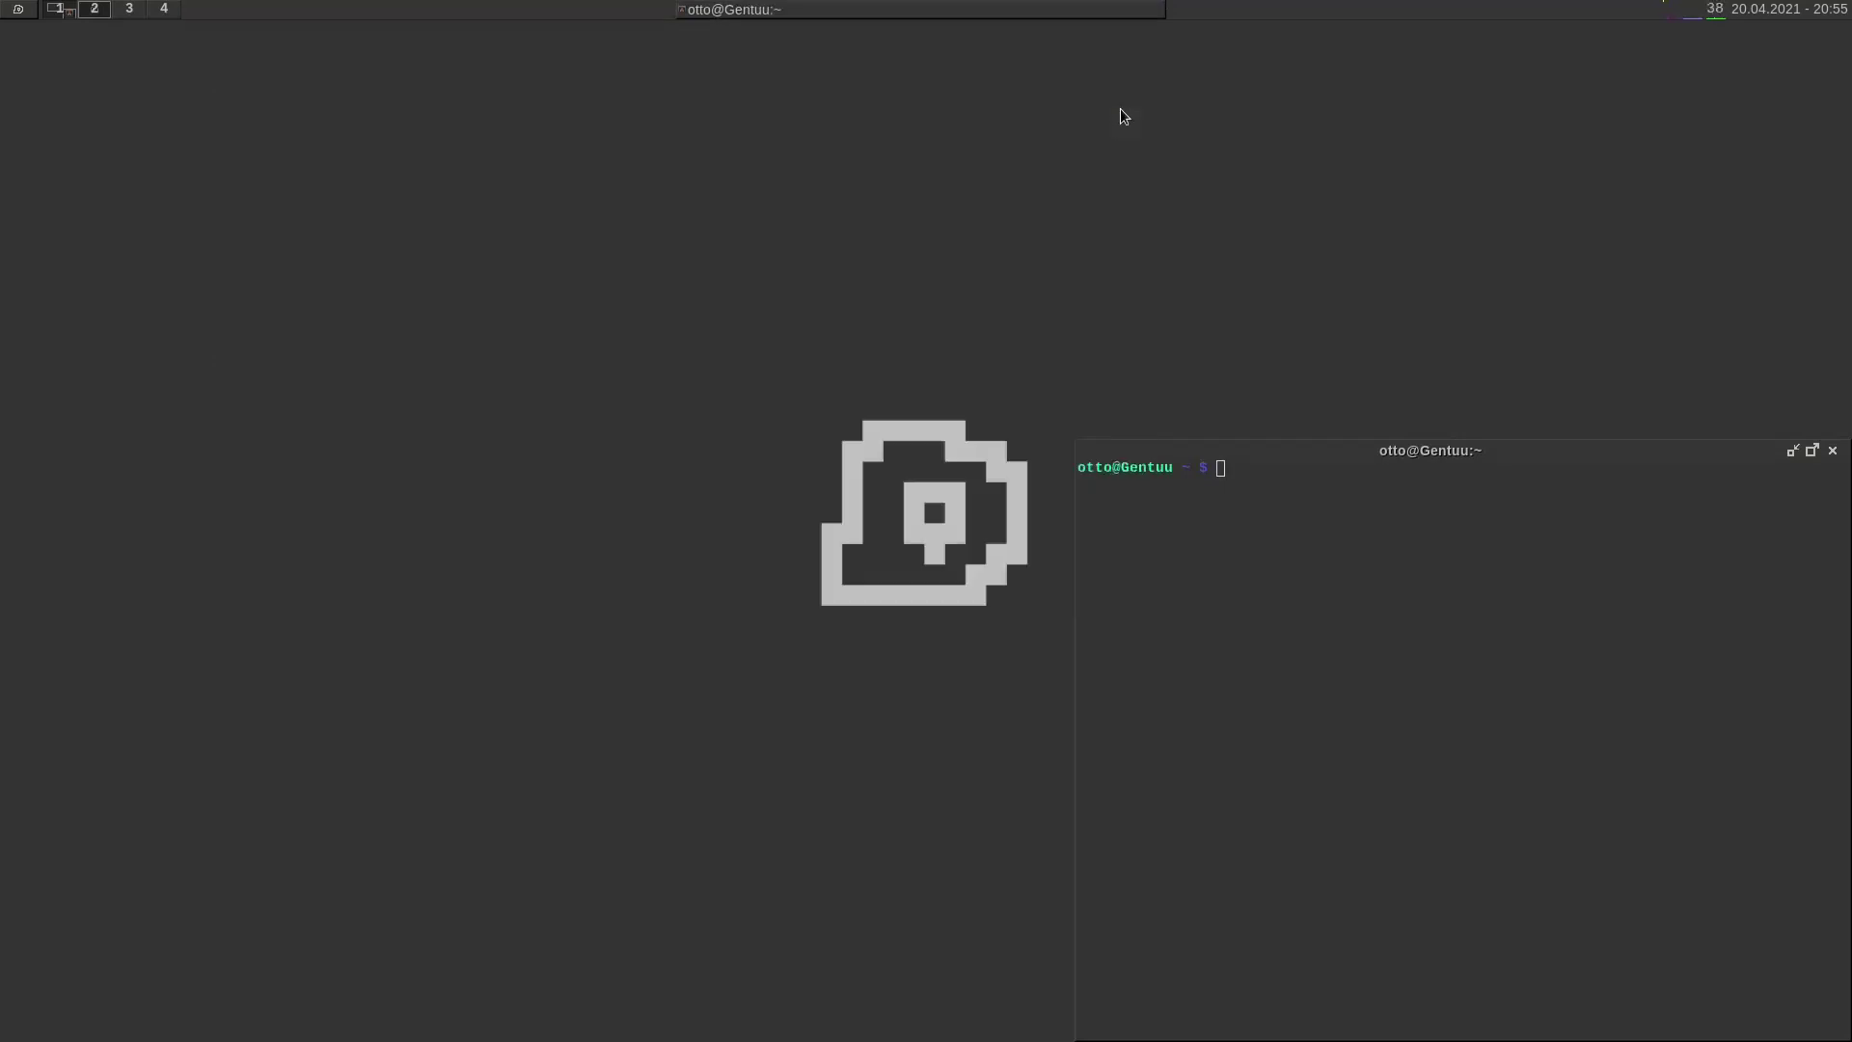
{"action": "left_click_drag", "start_coordinate": [1229, 449], "coordinate": [643, 214]}
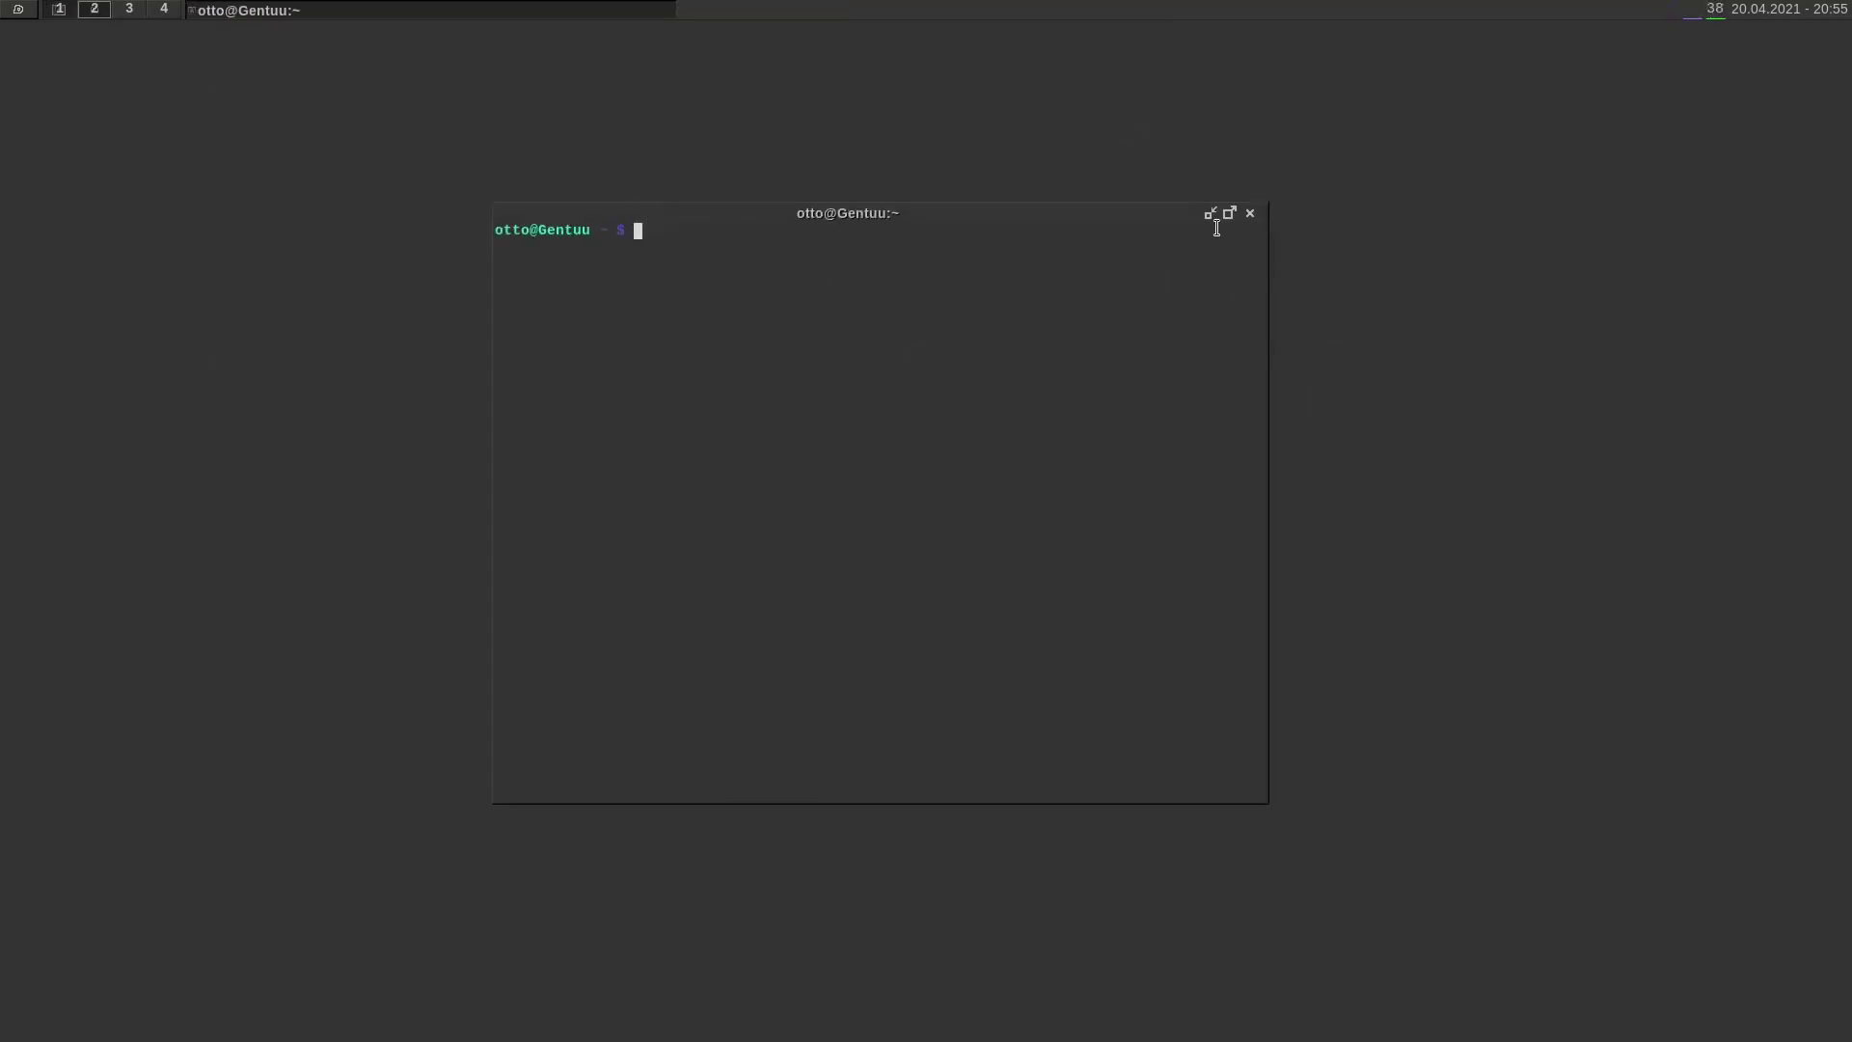